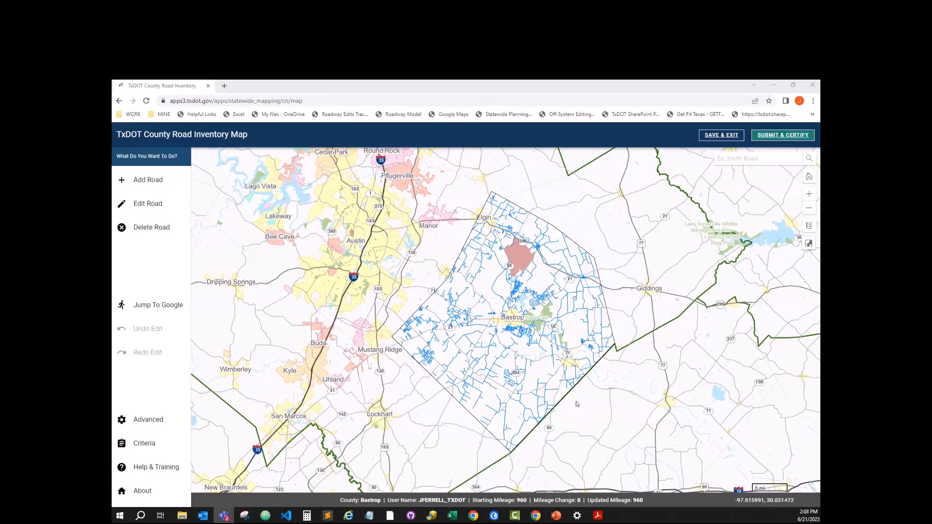
# View the road information for Sam Houston Drive, northwest of Bastrop off road 969, and close it without editing.
pyautogui.click(706, 322)
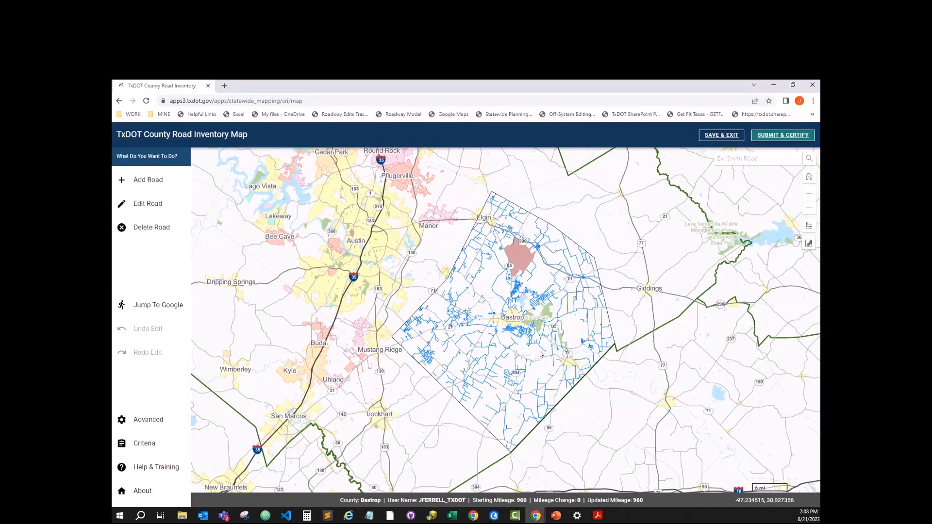
pyautogui.scroll(1, 484, 328)
pyautogui.scroll(1, 492, 314)
pyautogui.scroll(1, 488, 315)
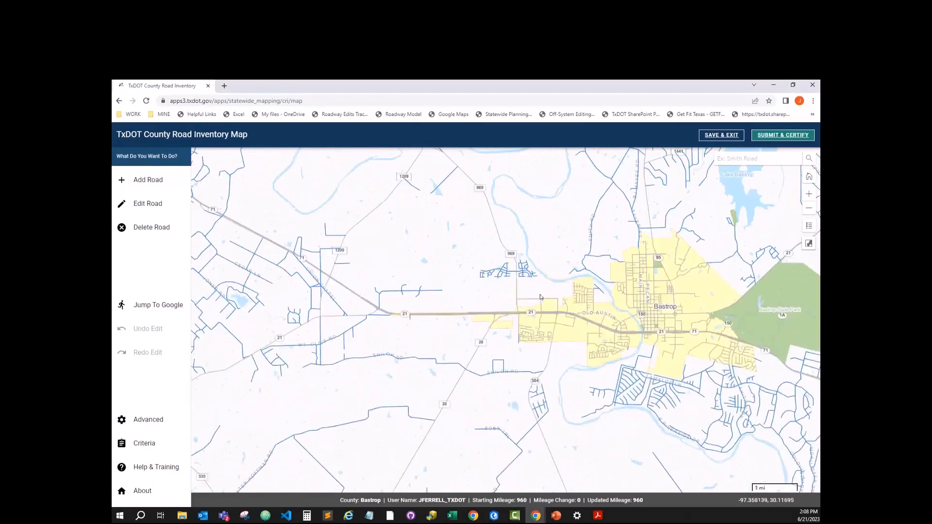
pyautogui.moveTo(484, 315); pyautogui.dragTo(441, 328)
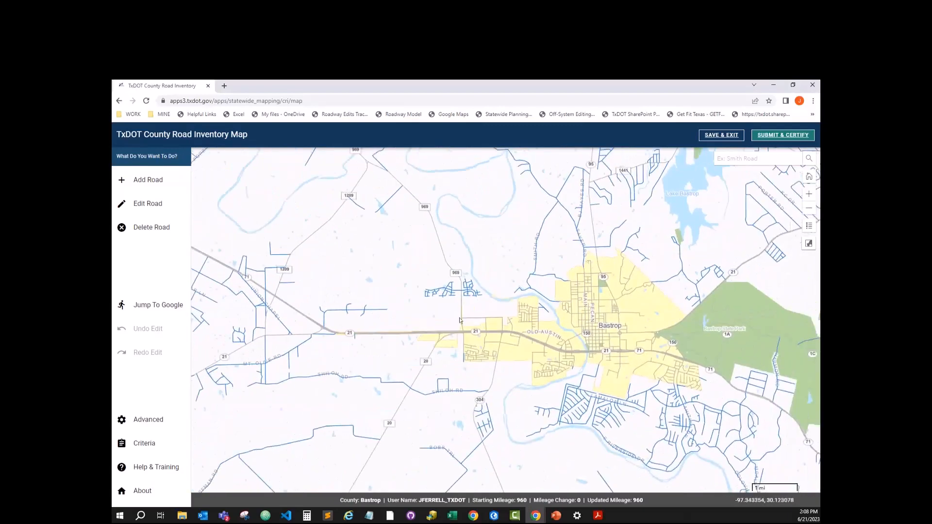
pyautogui.scroll(2, 505, 310)
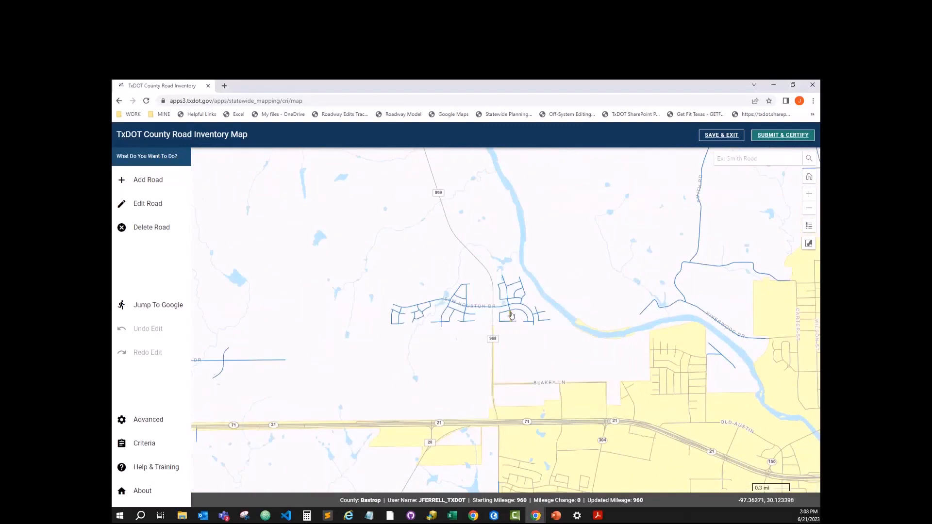
pyautogui.scroll(2, 505, 320)
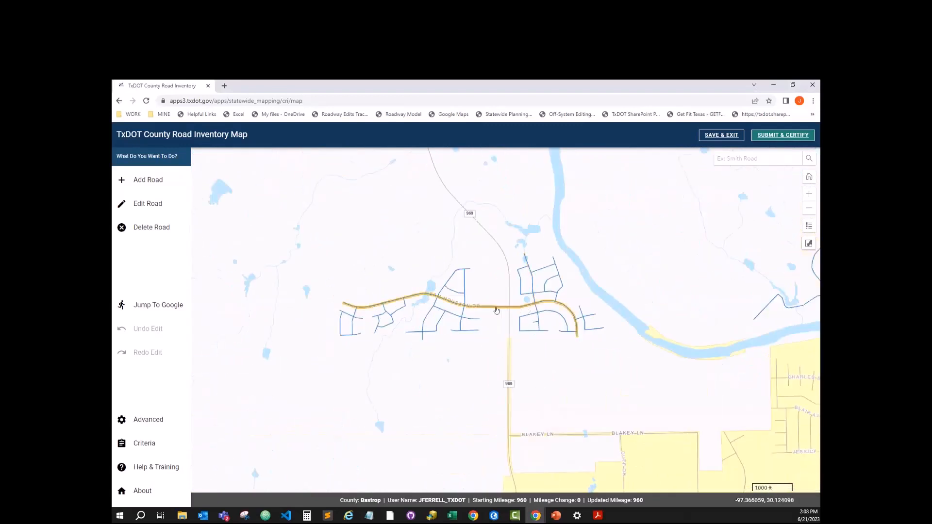
pyautogui.moveTo(467, 389); pyautogui.dragTo(577, 388)
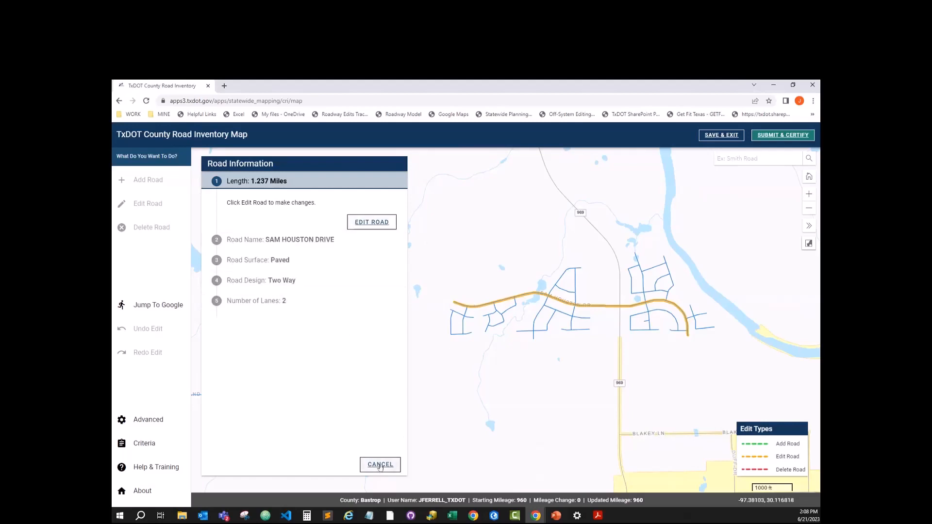
pyautogui.click(380, 465)
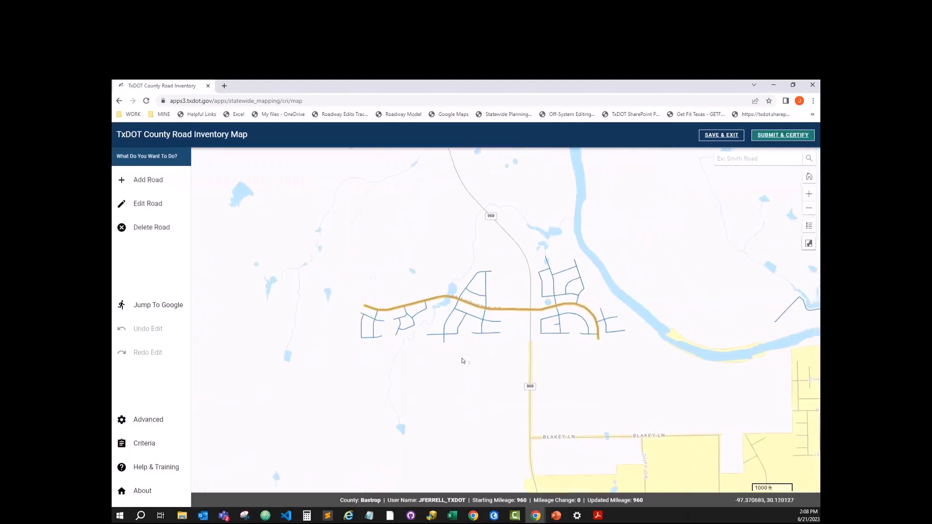
# View the road information for Claiborne Wright Way, the short street south of Sam Houston Drive, and close it.
pyautogui.scroll(-1, 461, 362)
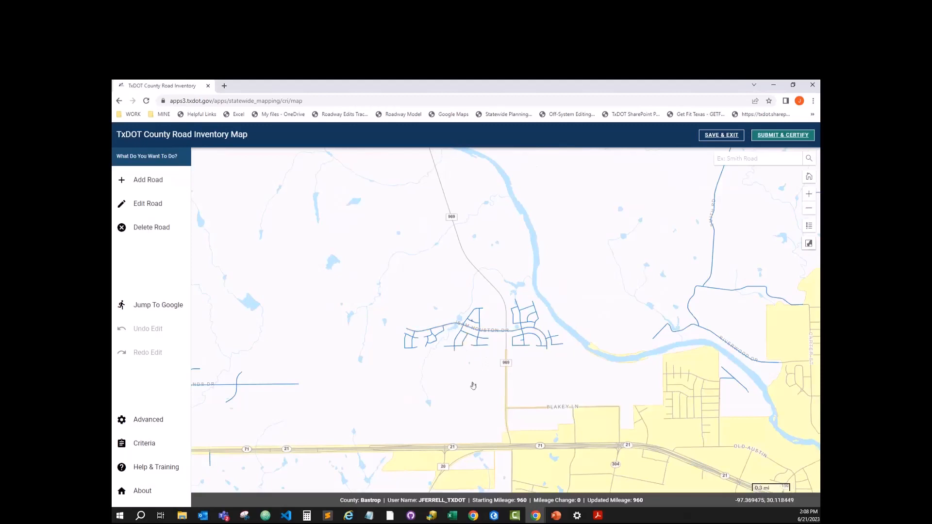
pyautogui.click(464, 339)
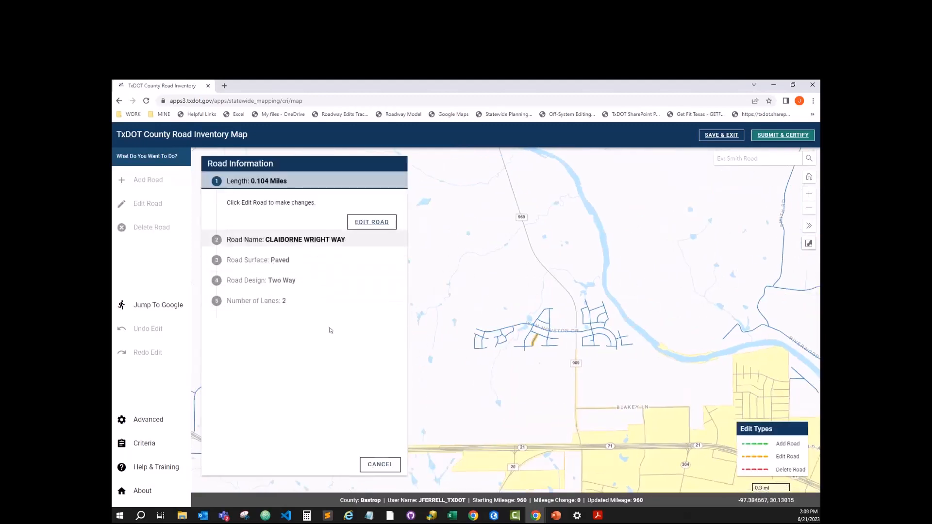
pyautogui.click(376, 463)
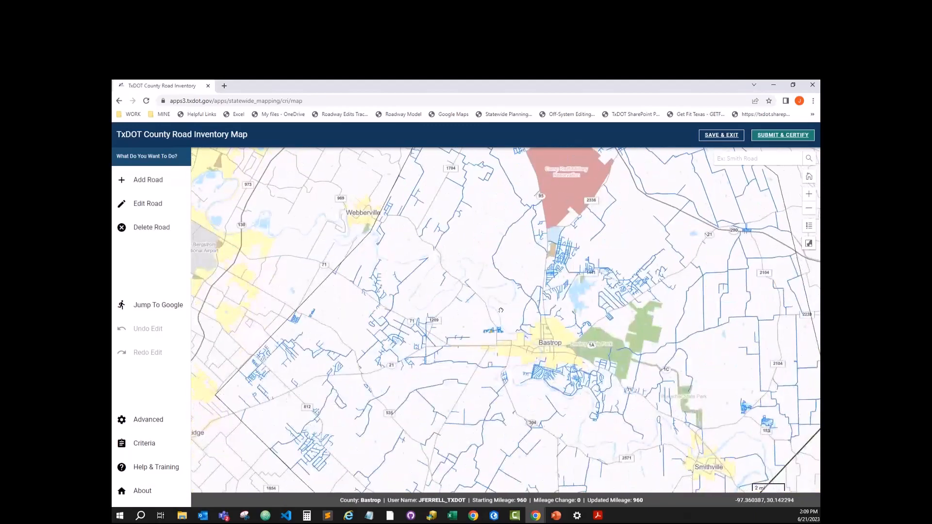
# Search the map for "county road" and go to the suggested COUNTY ROAD 0420.
pyautogui.scroll(-2, 500, 310)
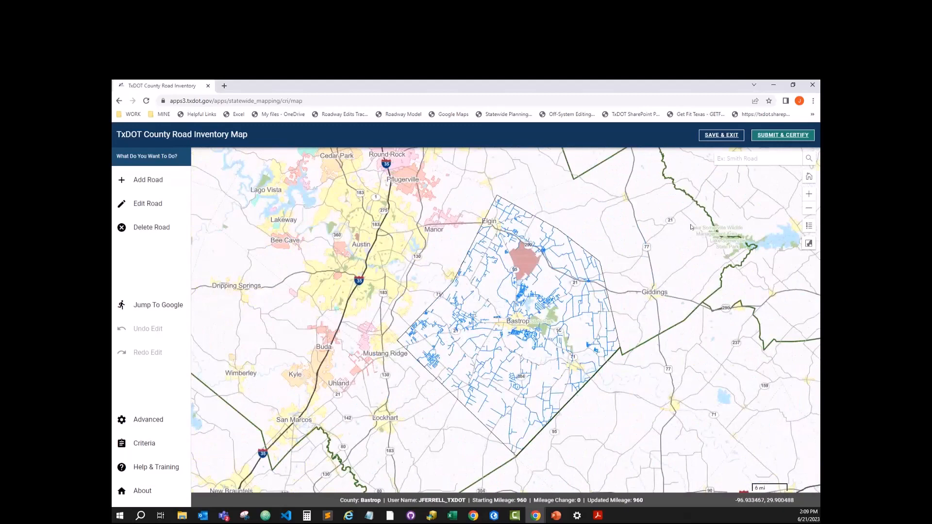
pyautogui.click(748, 161)
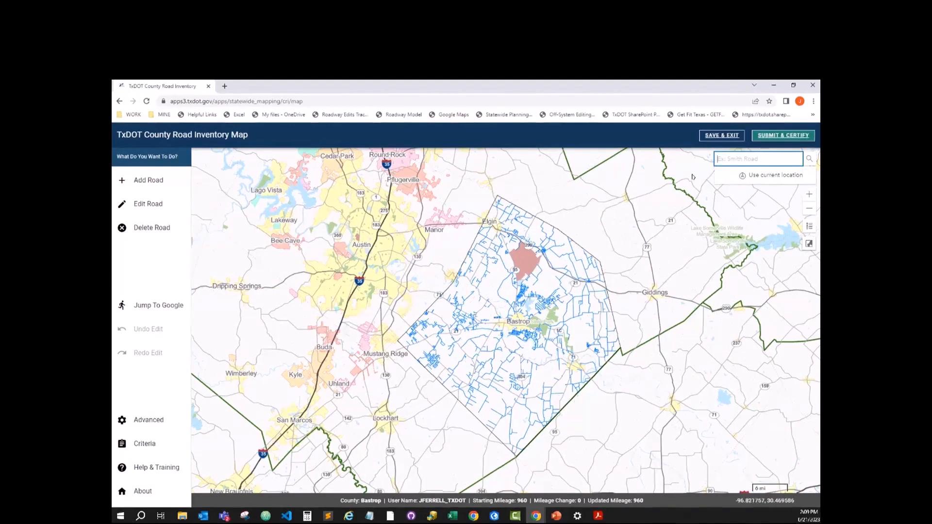
pyautogui.write('count')
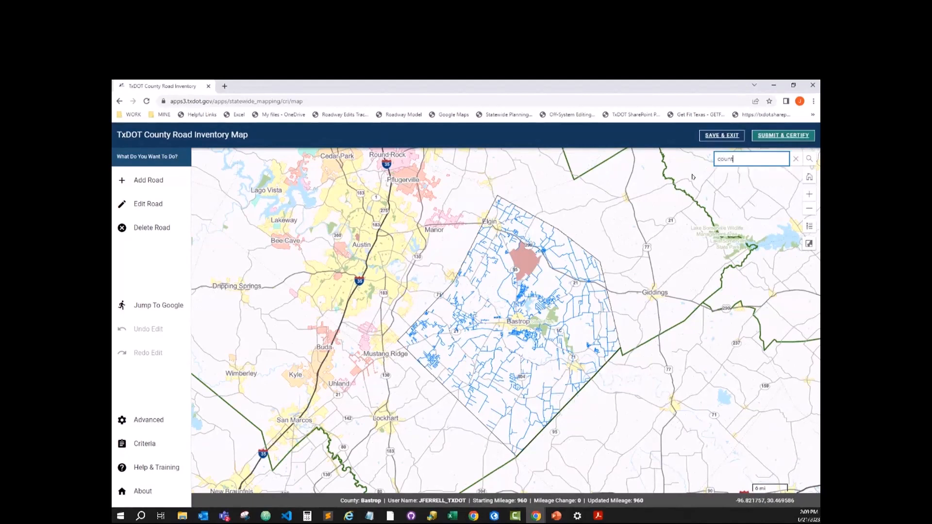
pyautogui.write('y road')
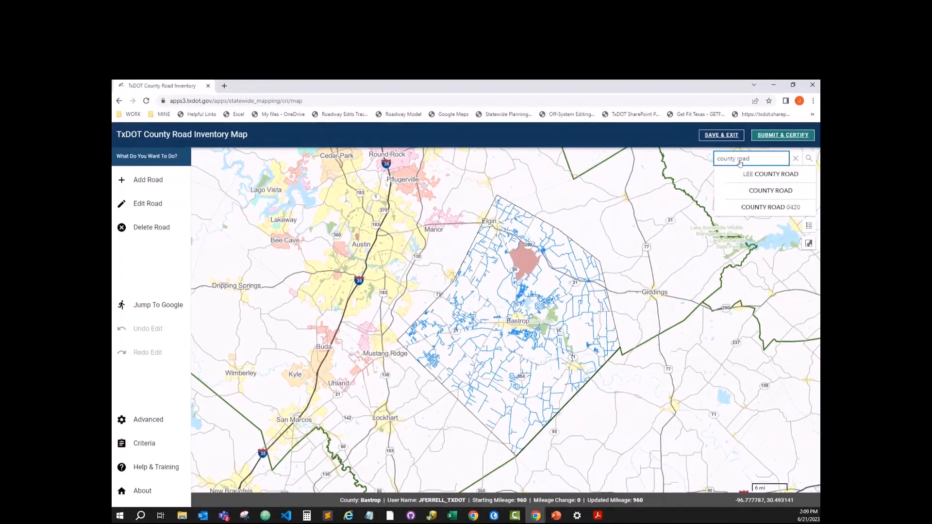
pyautogui.click(755, 208)
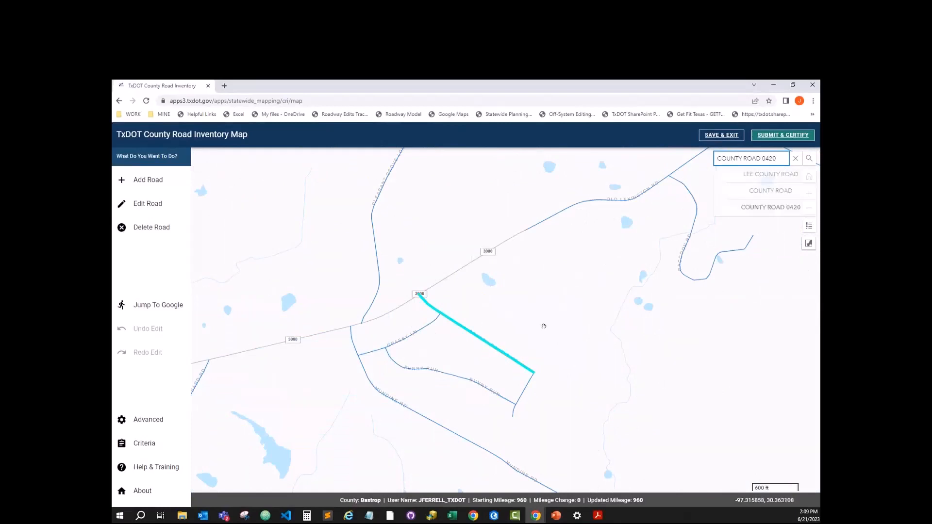
pyautogui.moveTo(502, 319); pyautogui.dragTo(564, 324)
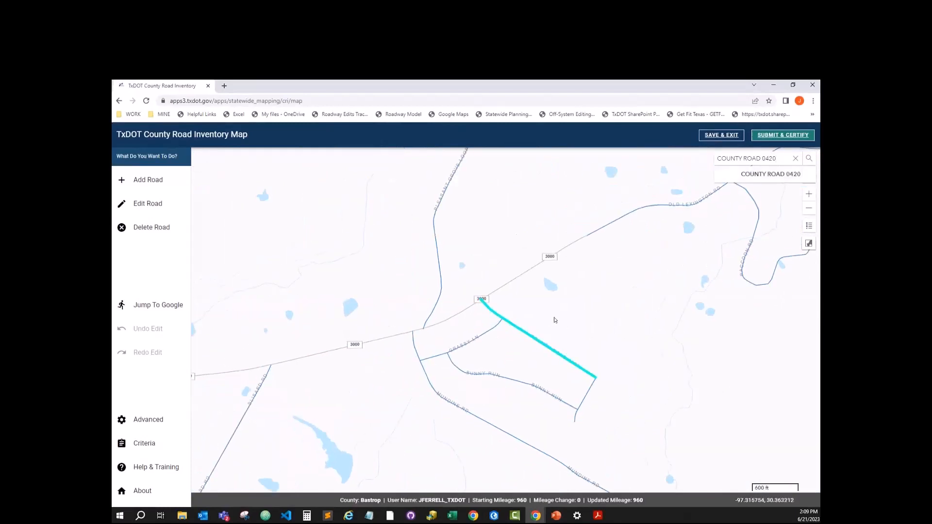
# Clear the road search, view the road information for County Road 0420, and close it without editing.
pyautogui.click(794, 159)
pyautogui.moveTo(558, 328); pyautogui.dragTo(581, 312)
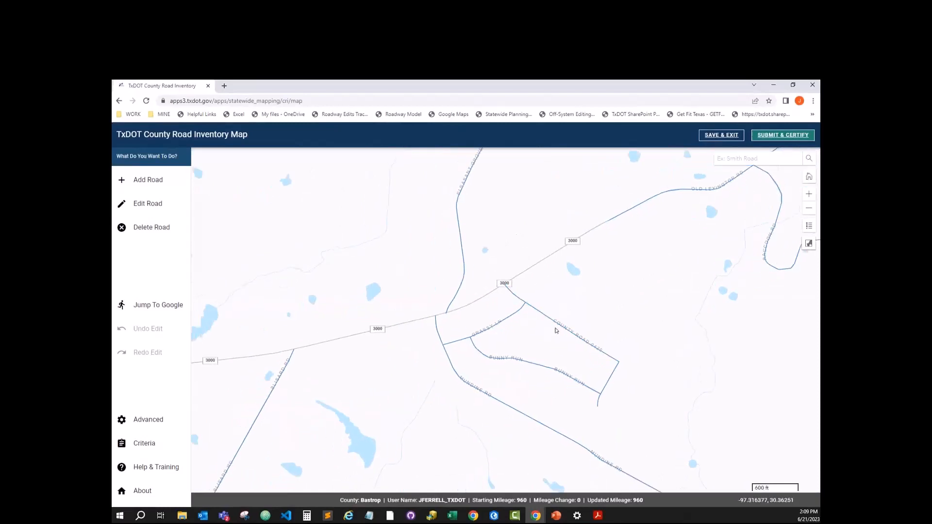
pyautogui.moveTo(648, 256); pyautogui.dragTo(633, 262)
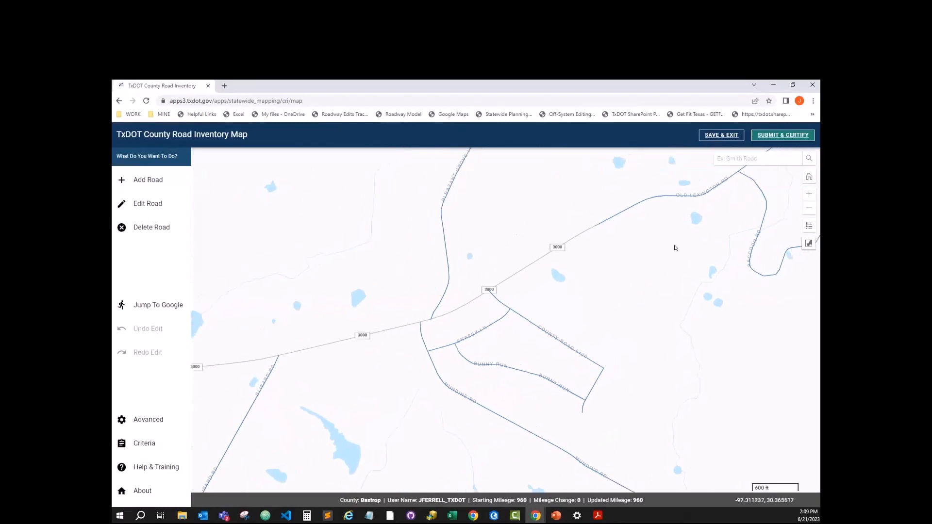
pyautogui.click(534, 326)
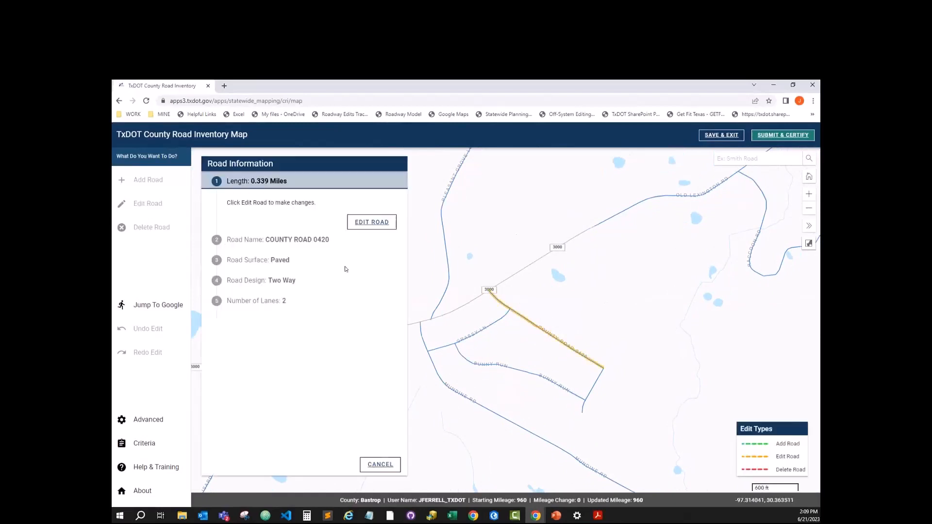
pyautogui.click(380, 465)
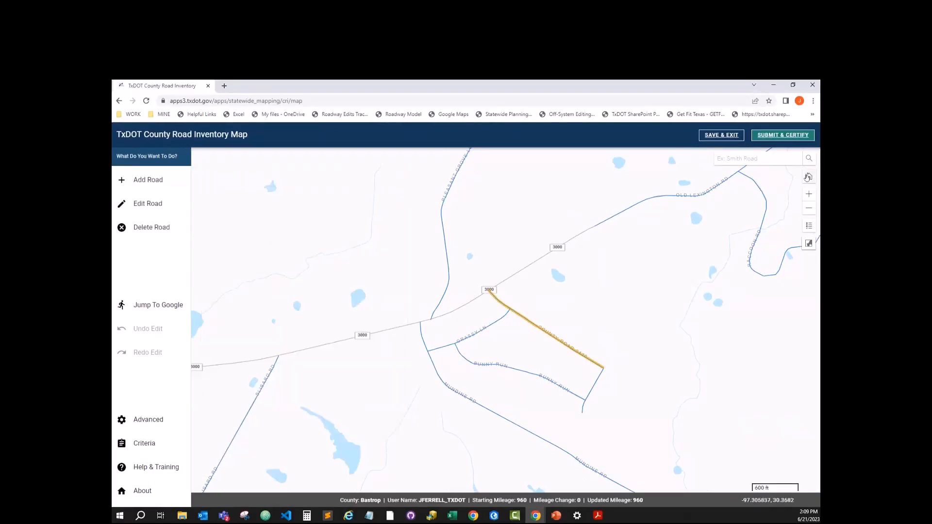
# Return the map to its home extent of Bastrop County and try zooming in and out around Bastrop.
pyautogui.click(808, 177)
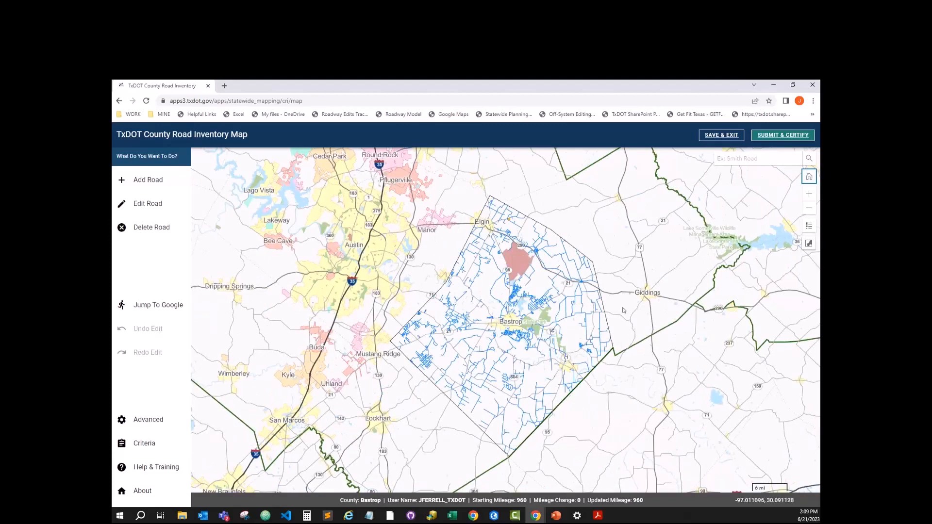
pyautogui.click(809, 195)
pyautogui.click(809, 195)
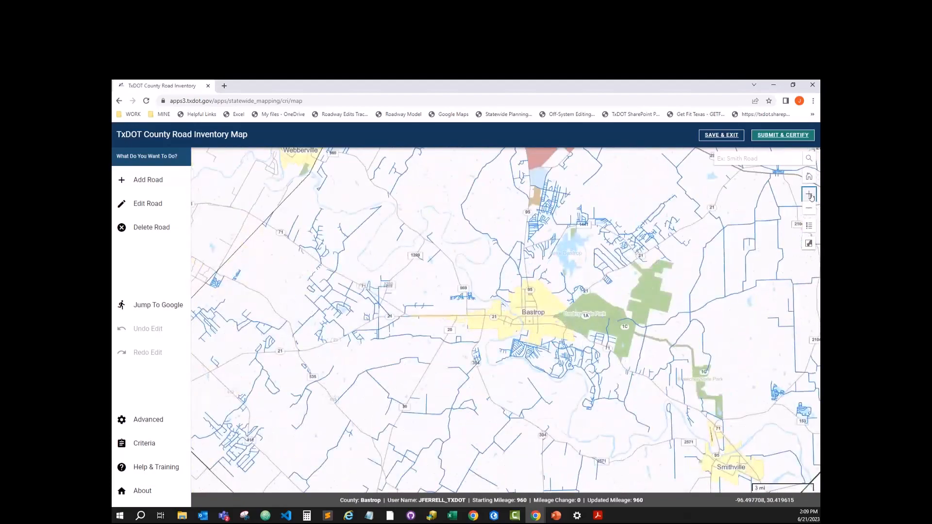
pyautogui.click(810, 208)
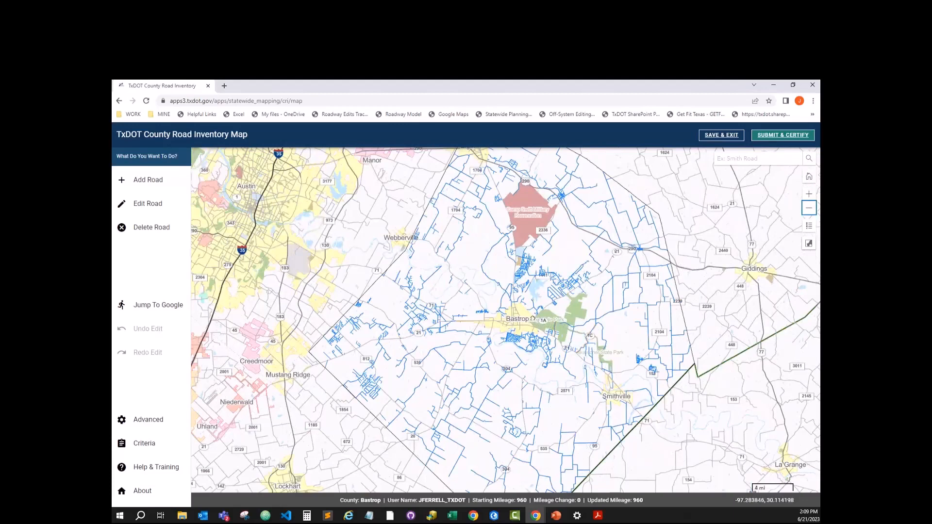
pyautogui.scroll(2, 533, 318)
pyautogui.scroll(-2, 528, 283)
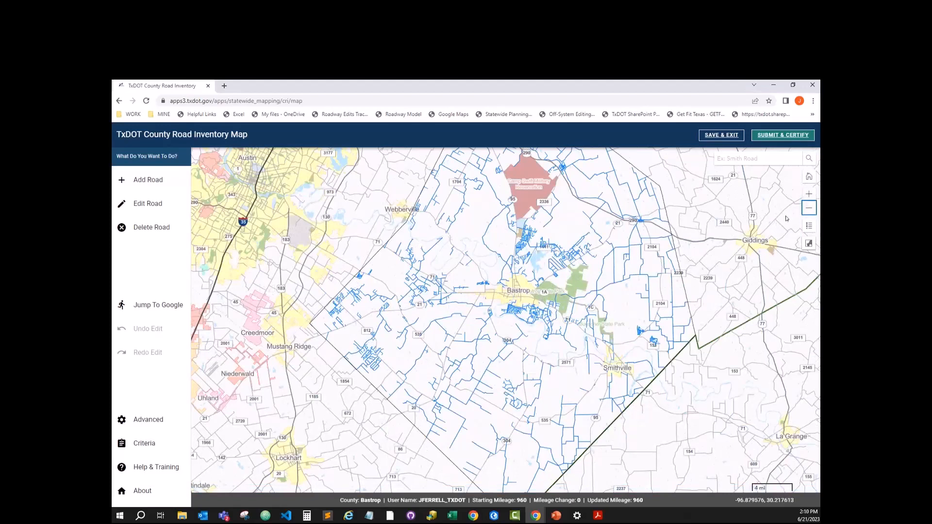
# Show the map legend of edit types and hide it again.
pyautogui.click(810, 226)
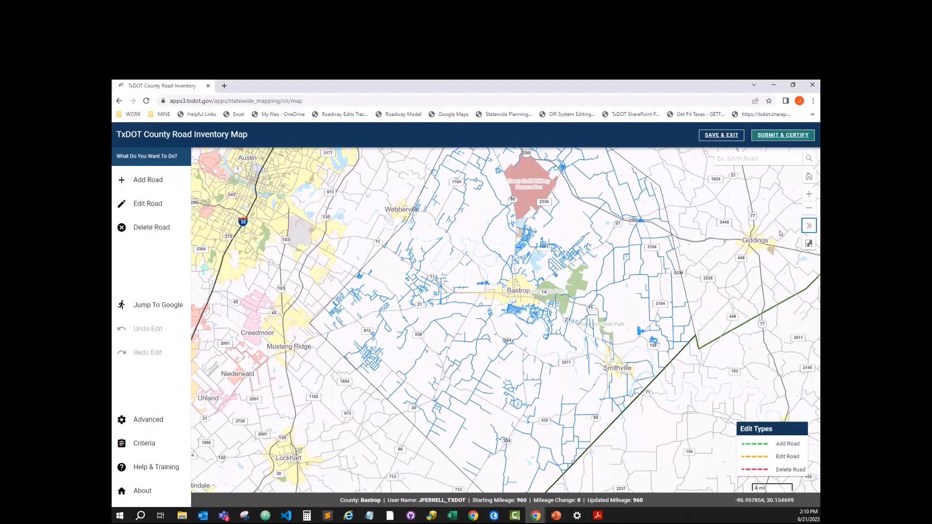
pyautogui.click(809, 226)
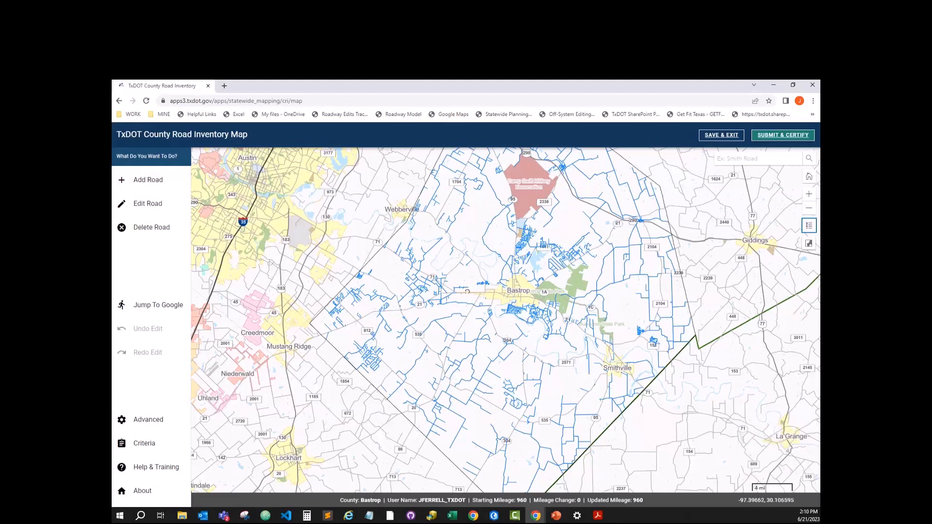
# Switch the basemap to aerial imagery and examine the subdivision roads around Sam Houston Drive.
pyautogui.scroll(2, 464, 299)
pyautogui.scroll(4, 503, 270)
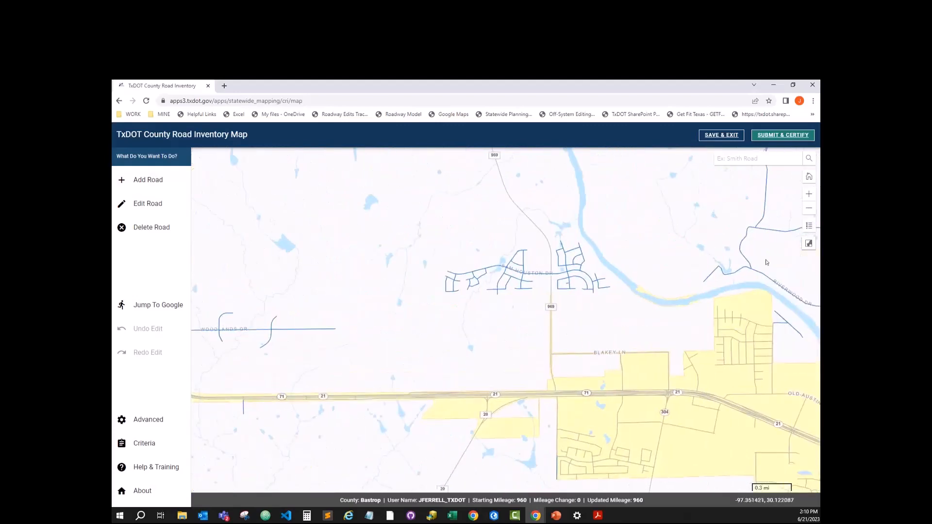
pyautogui.click(808, 244)
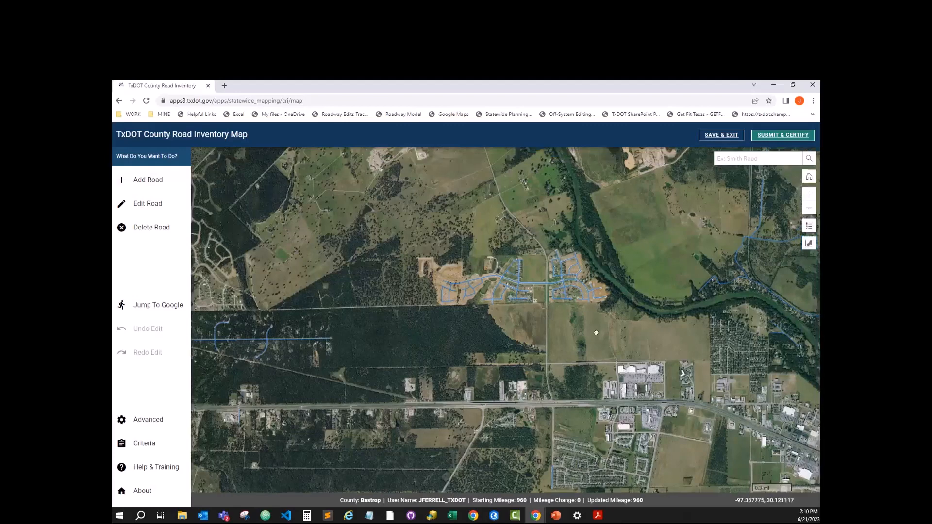
pyautogui.scroll(2, 581, 372)
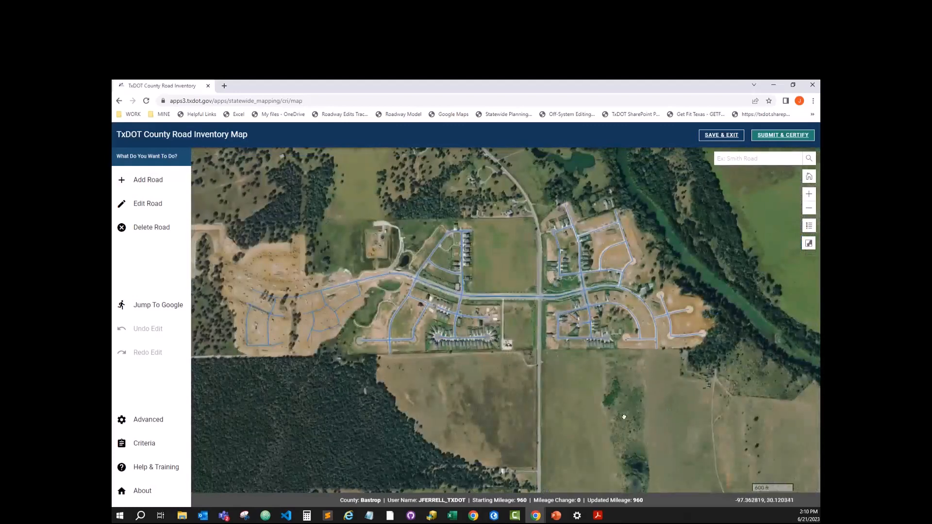
pyautogui.moveTo(623, 417); pyautogui.dragTo(636, 425)
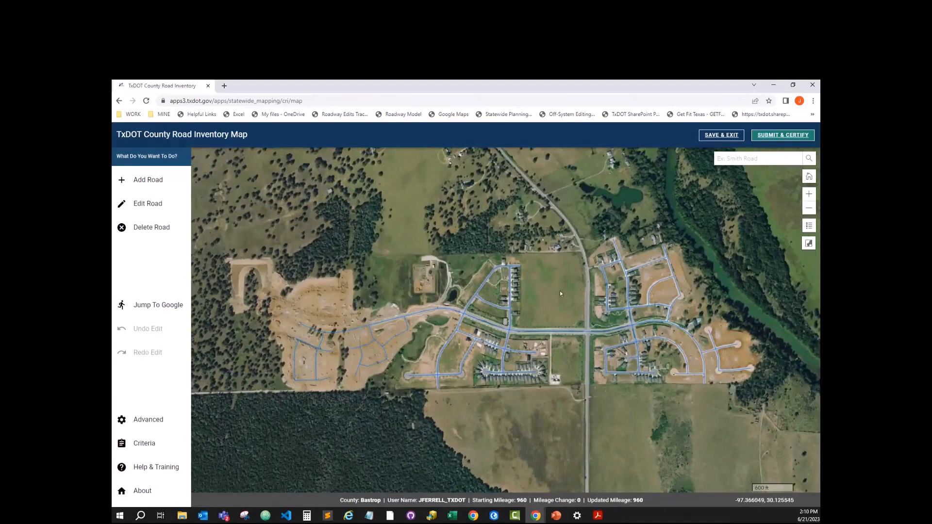
pyautogui.moveTo(560, 293); pyautogui.dragTo(575, 297)
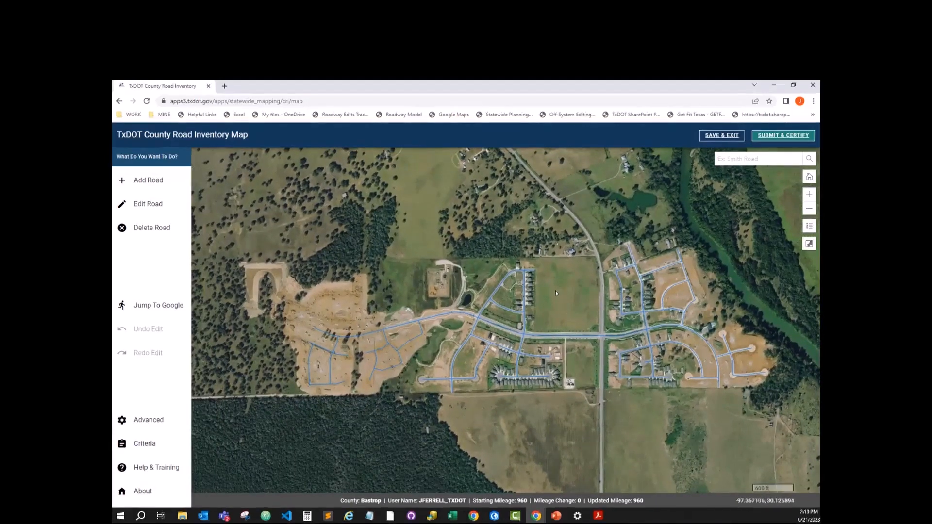
pyautogui.scroll(-1, 555, 286)
pyautogui.moveTo(589, 364); pyautogui.dragTo(577, 369)
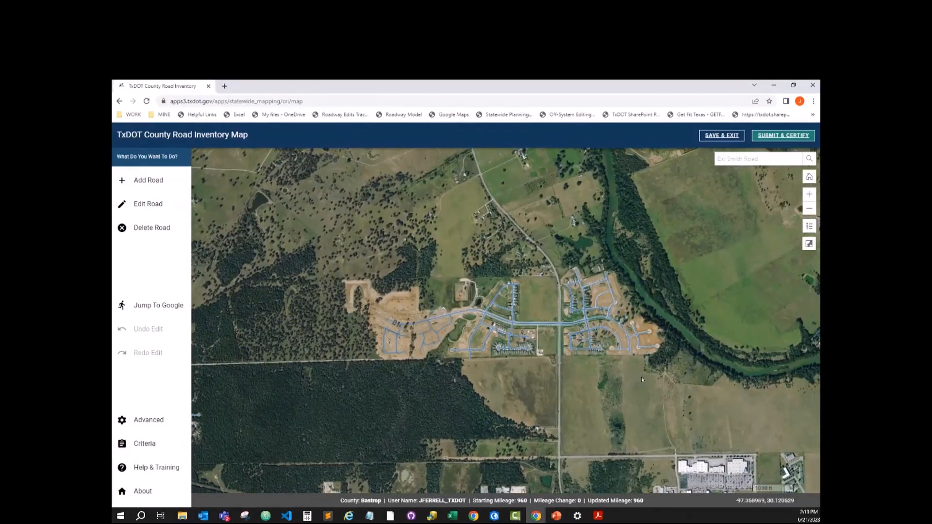
# Switch the basemap back to the street map and return to the Sam Houston Drive subdivision.
pyautogui.click(808, 244)
pyautogui.scroll(-2, 765, 478)
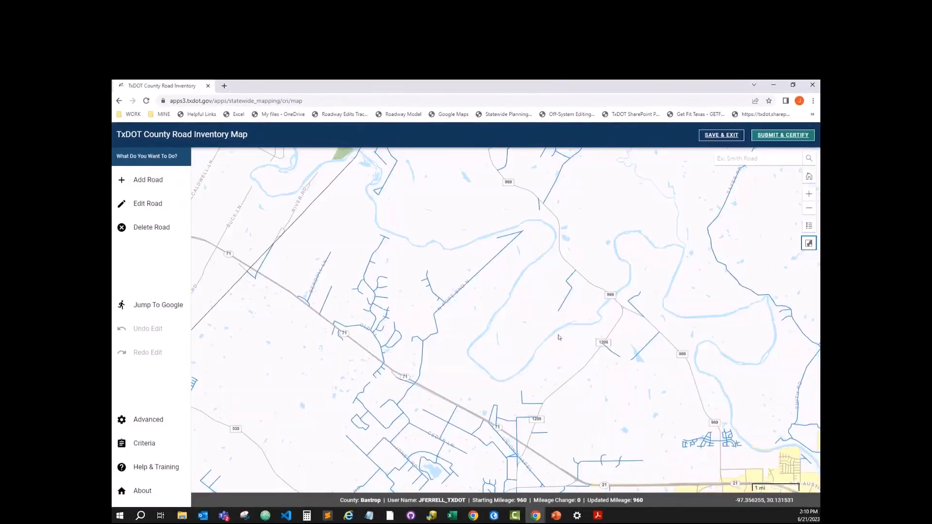
pyautogui.moveTo(597, 380); pyautogui.dragTo(486, 312)
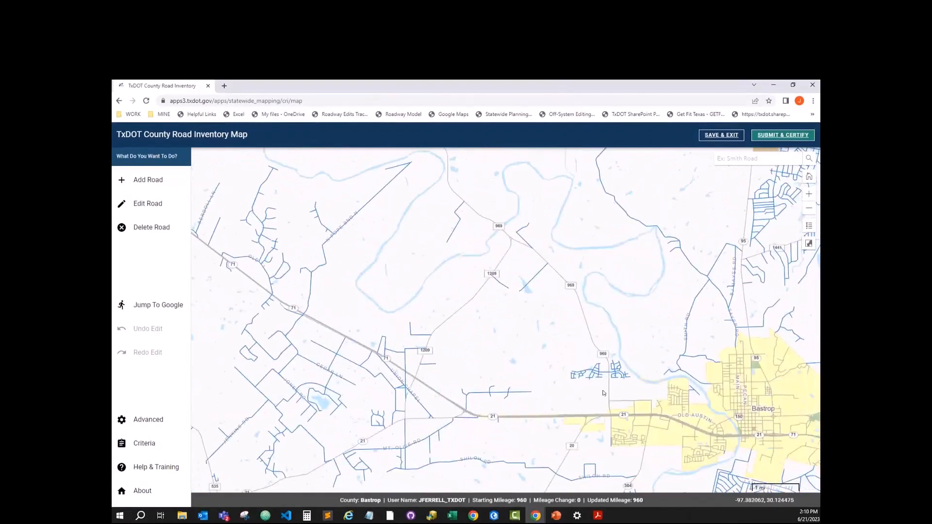
pyautogui.scroll(2, 624, 392)
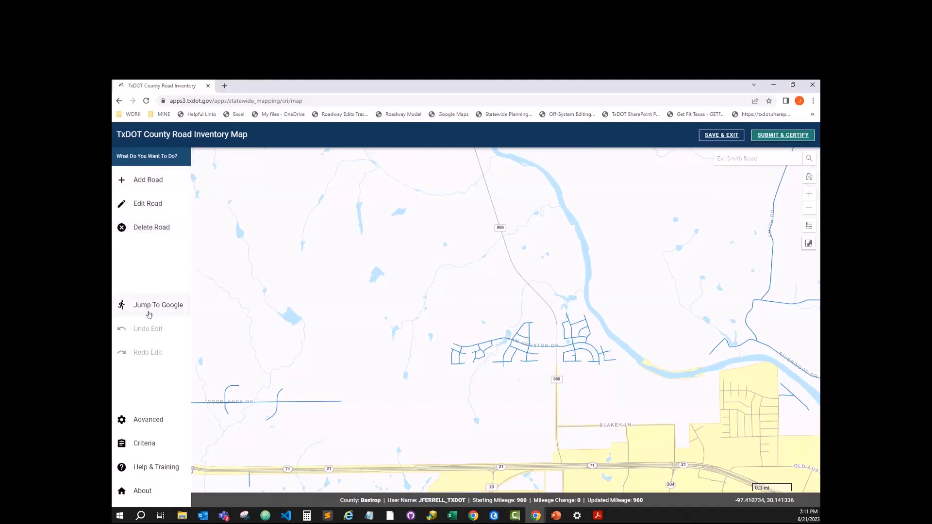
# Jump from the Sam Houston Drive subdivision to Google Maps and examine the satellite imagery there and around Woodlands Dr.
pyautogui.scroll(2, 463, 365)
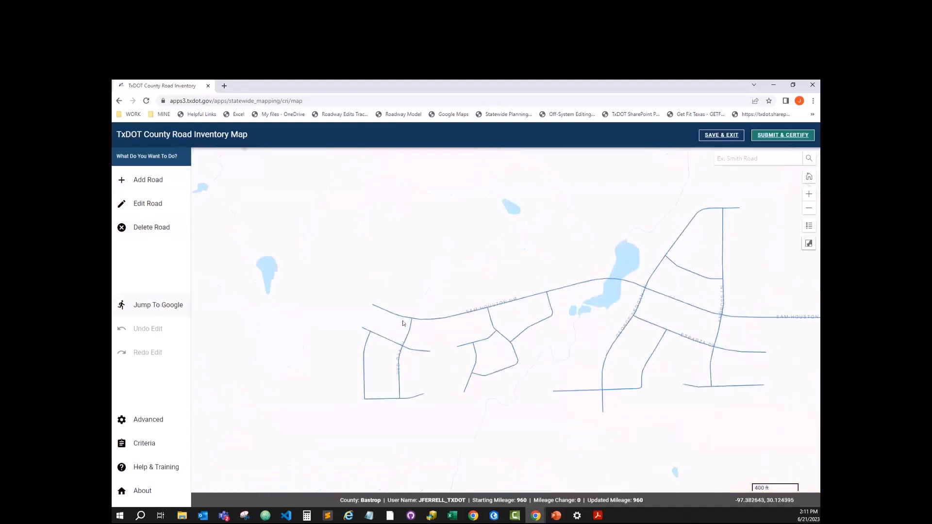
pyautogui.moveTo(453, 333); pyautogui.dragTo(427, 333)
pyautogui.click(169, 306)
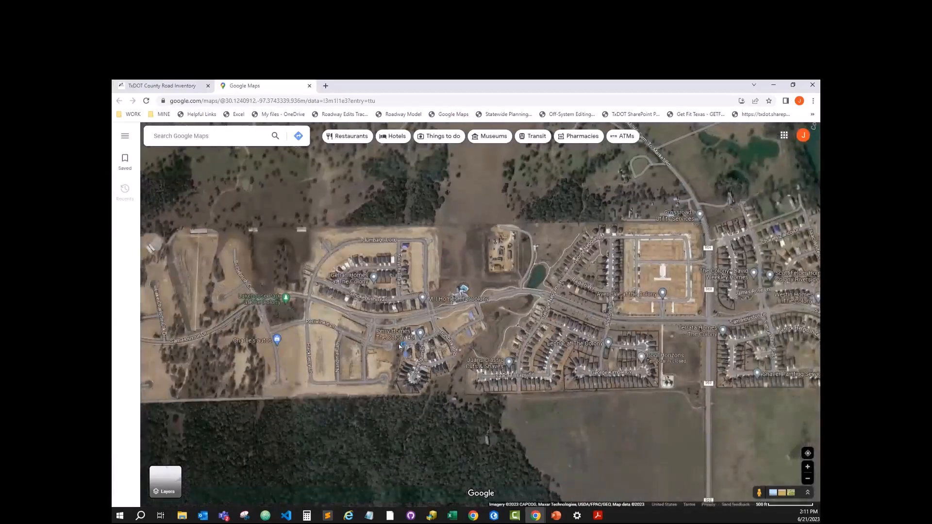
pyautogui.scroll(-3, 399, 346)
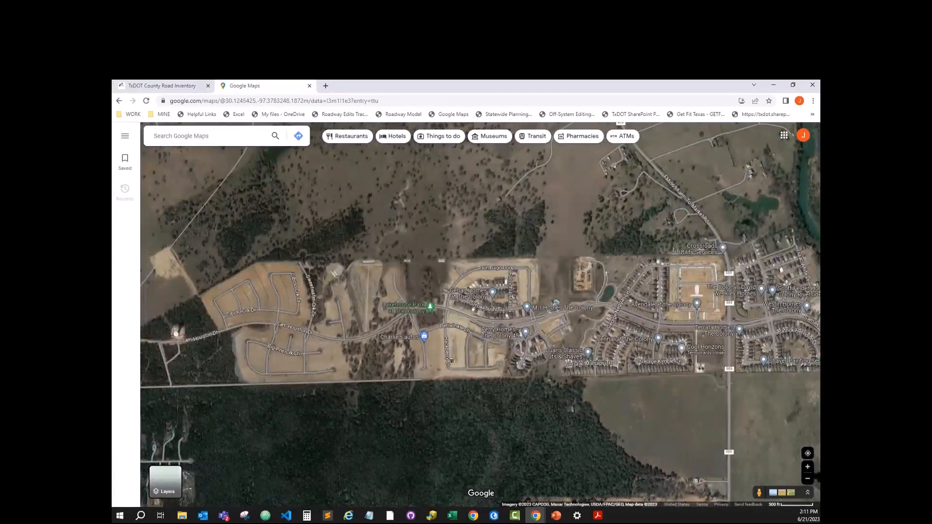
pyautogui.moveTo(451, 361); pyautogui.dragTo(554, 348)
pyautogui.moveTo(420, 388); pyautogui.dragTo(568, 350)
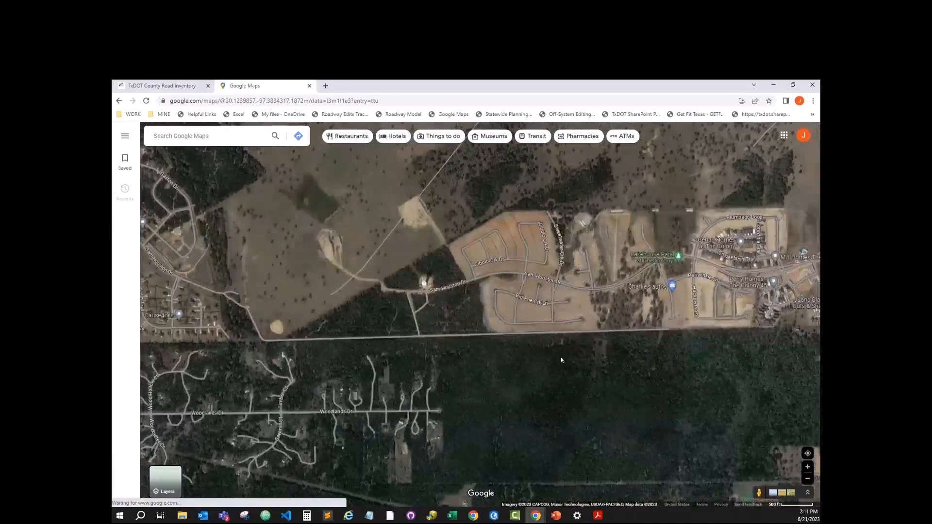
pyautogui.moveTo(360, 379); pyautogui.dragTo(568, 413)
pyautogui.moveTo(413, 449); pyautogui.dragTo(517, 312)
# Look around the Wood Hollow Ct and Woodlands Dr intersection in Street View, and close Google Maps to return to the inventory map.
pyautogui.moveTo(760, 493); pyautogui.dragTo(495, 280)
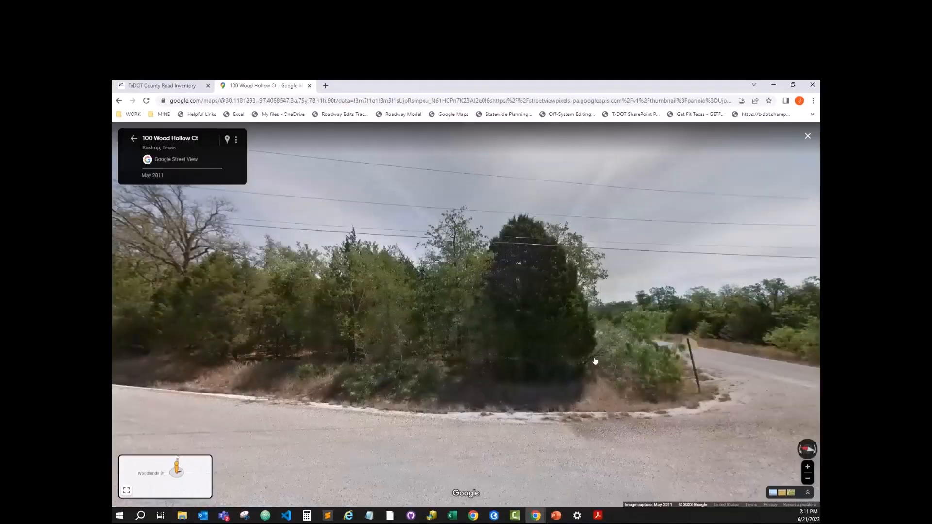
pyautogui.moveTo(590, 362); pyautogui.dragTo(479, 351)
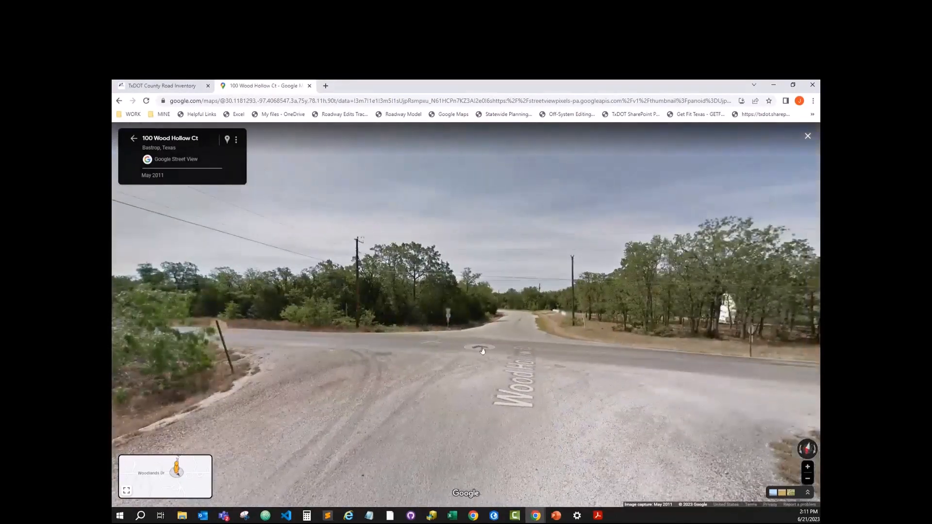
pyautogui.click(482, 351)
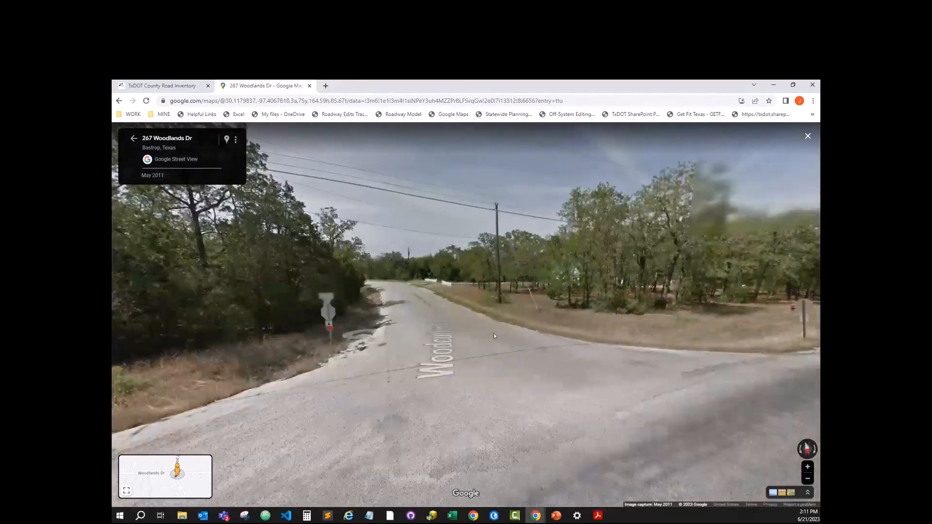
pyautogui.moveTo(335, 332); pyautogui.dragTo(545, 325)
pyautogui.click(323, 360)
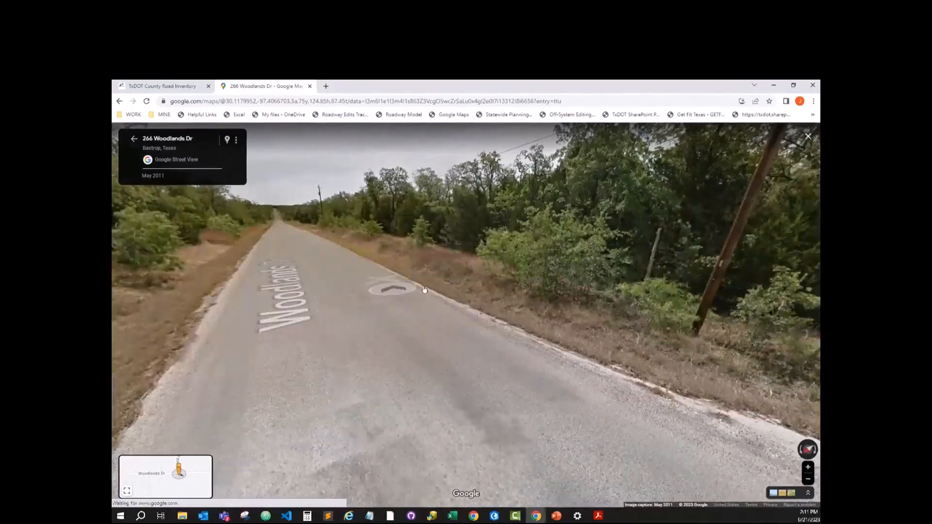
pyautogui.moveTo(481, 290); pyautogui.dragTo(213, 358)
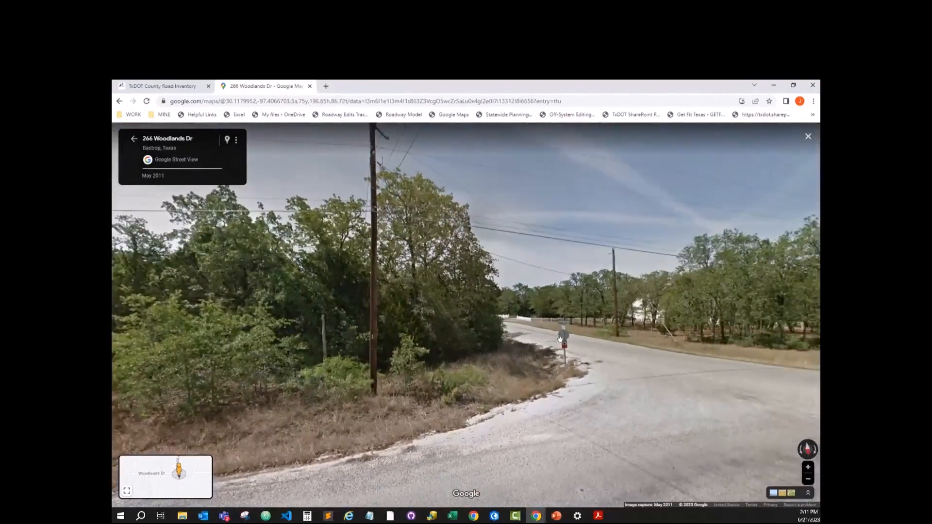
pyautogui.click(547, 349)
pyautogui.scroll(-5, 596, 357)
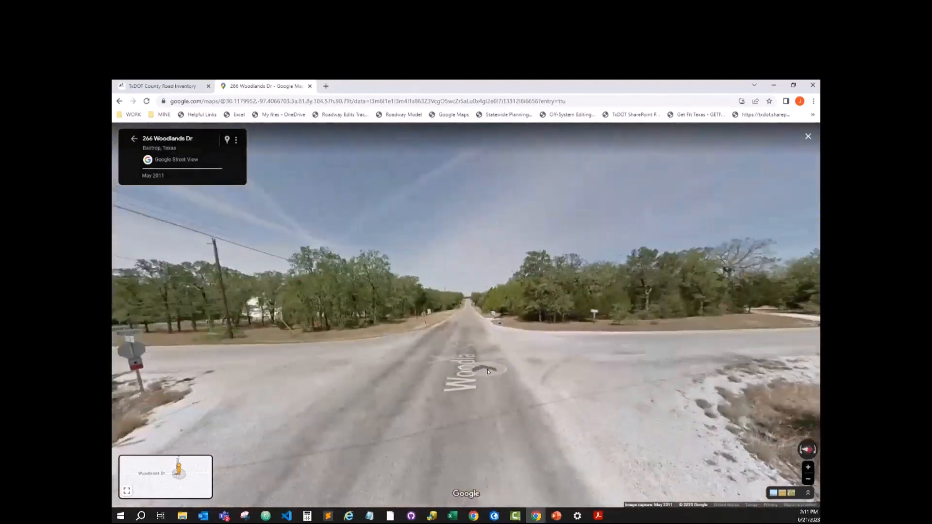
pyautogui.moveTo(488, 372); pyautogui.dragTo(444, 353)
pyautogui.click(444, 357)
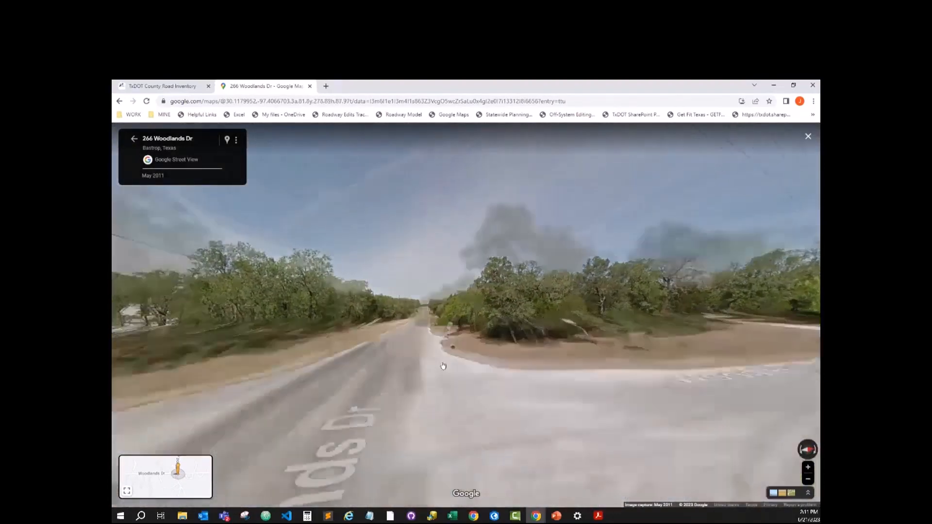
pyautogui.click(135, 141)
pyautogui.hotkey('ctrl', 'w')
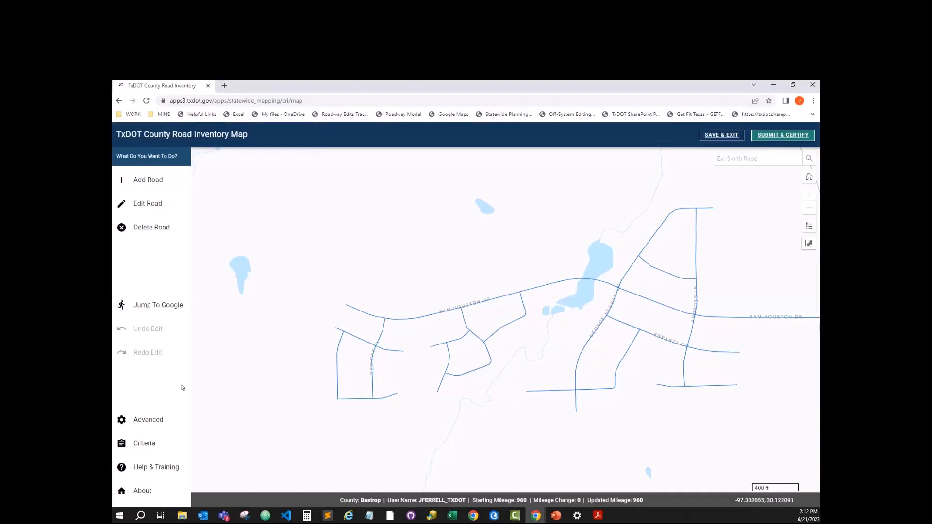
# Review the download and upload options on the Advanced page and close it.
pyautogui.click(166, 423)
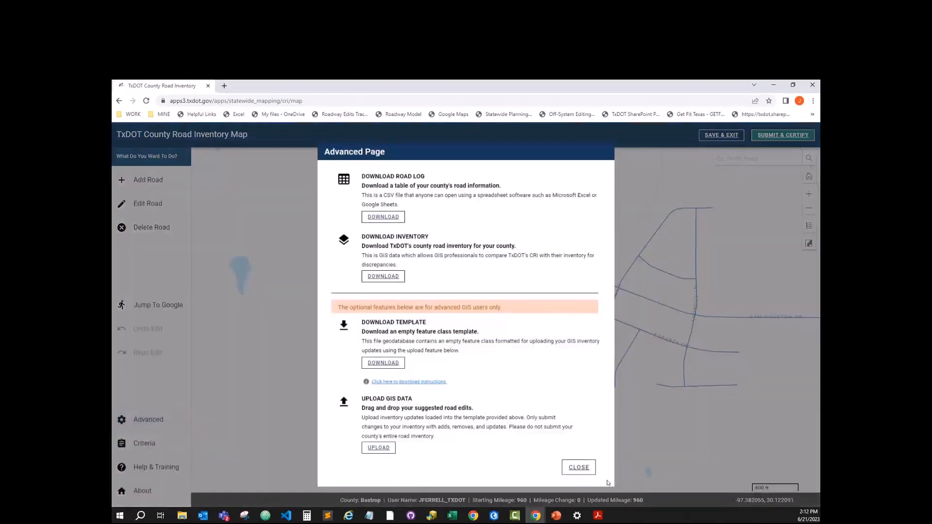
pyautogui.click(580, 468)
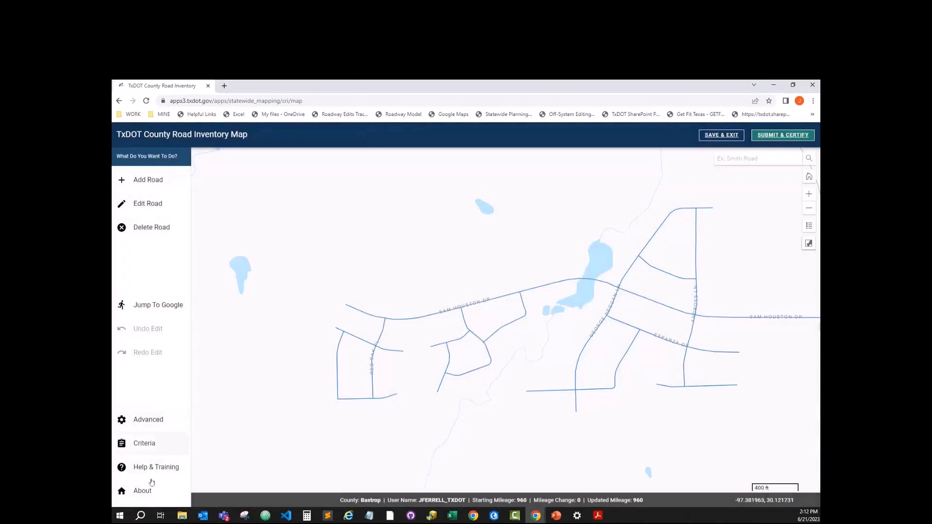
# Switch the basemap to aerial imagery with the whole Sam Houston Drive subdivision in view.
pyautogui.scroll(-2, 364, 283)
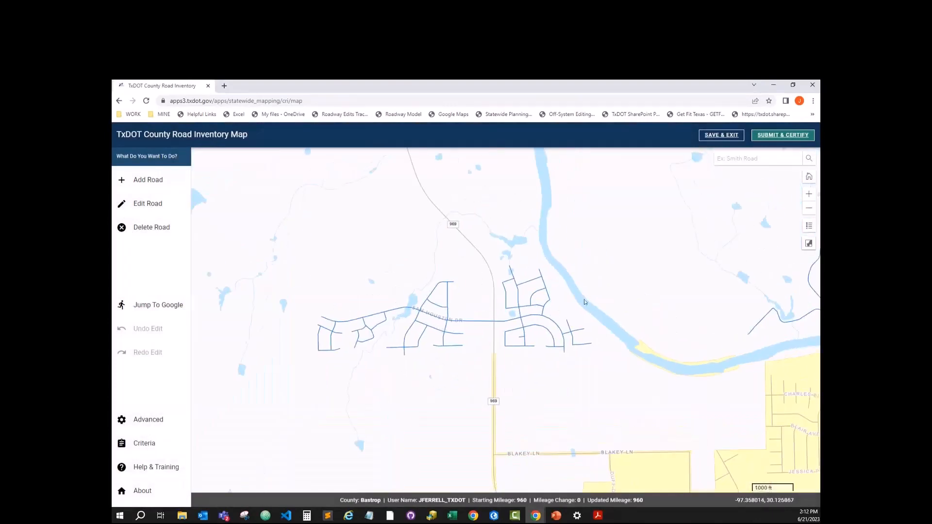
pyautogui.scroll(-2, 490, 387)
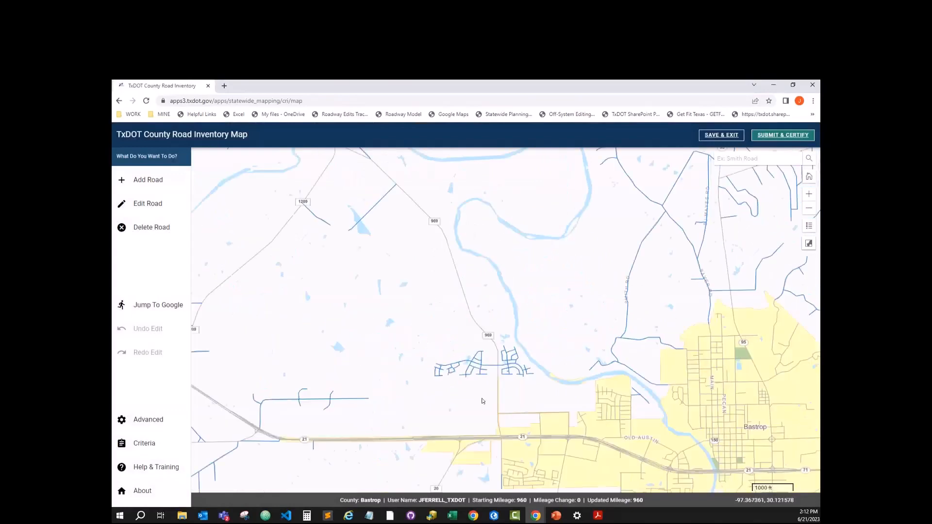
pyautogui.moveTo(458, 352); pyautogui.dragTo(421, 300)
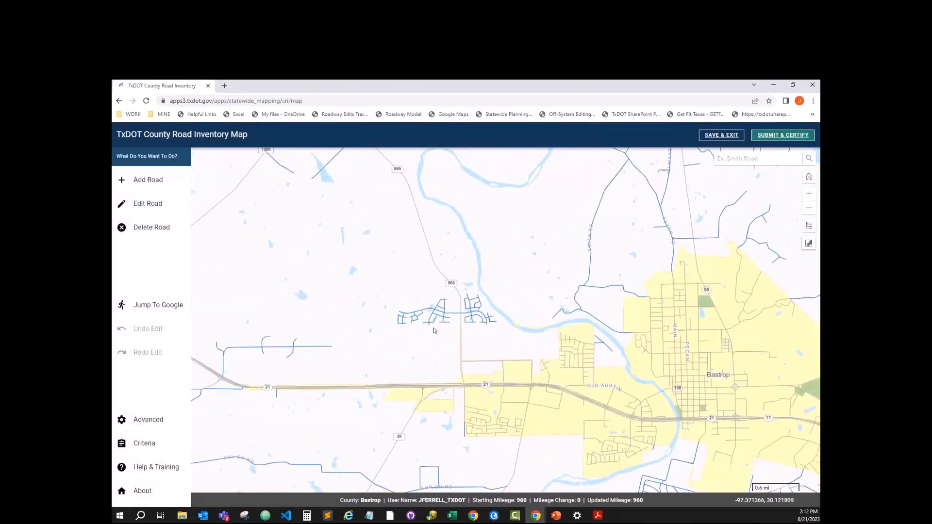
pyautogui.scroll(3, 438, 330)
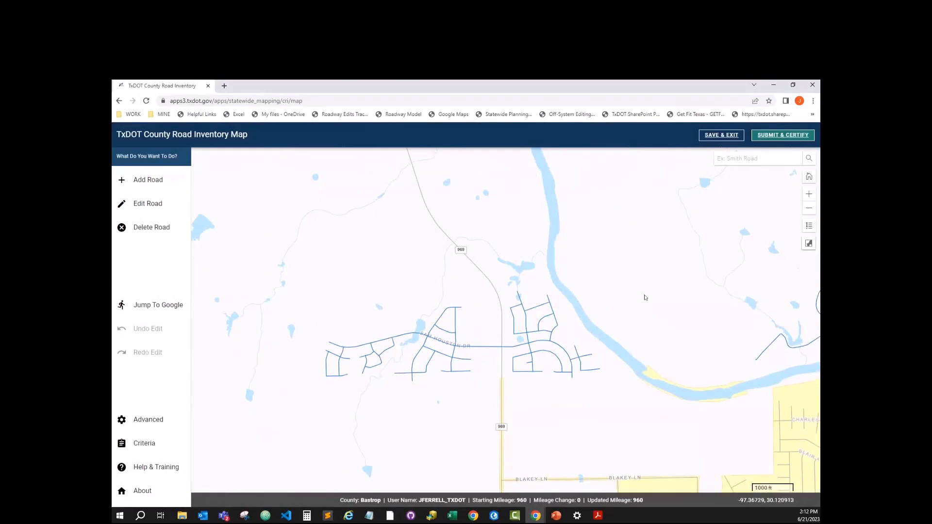
pyautogui.click(807, 244)
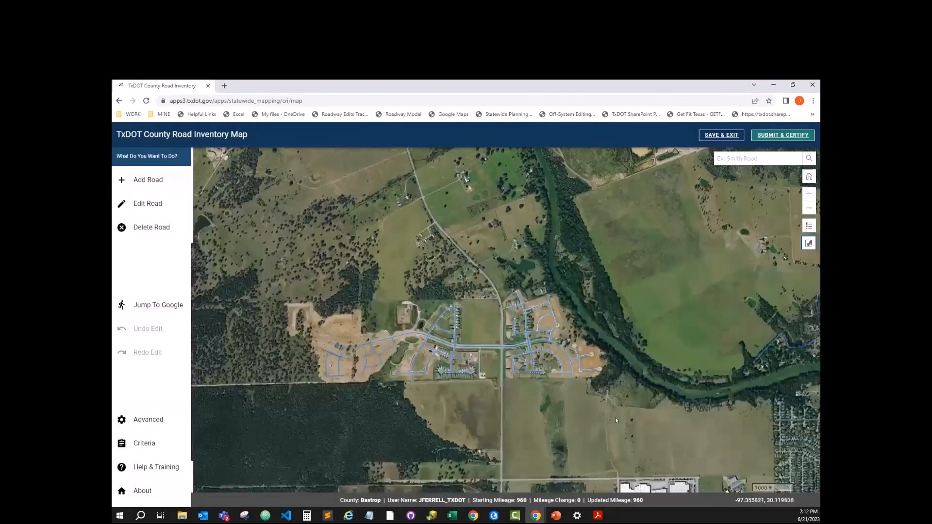
pyautogui.moveTo(480, 416); pyautogui.dragTo(502, 417)
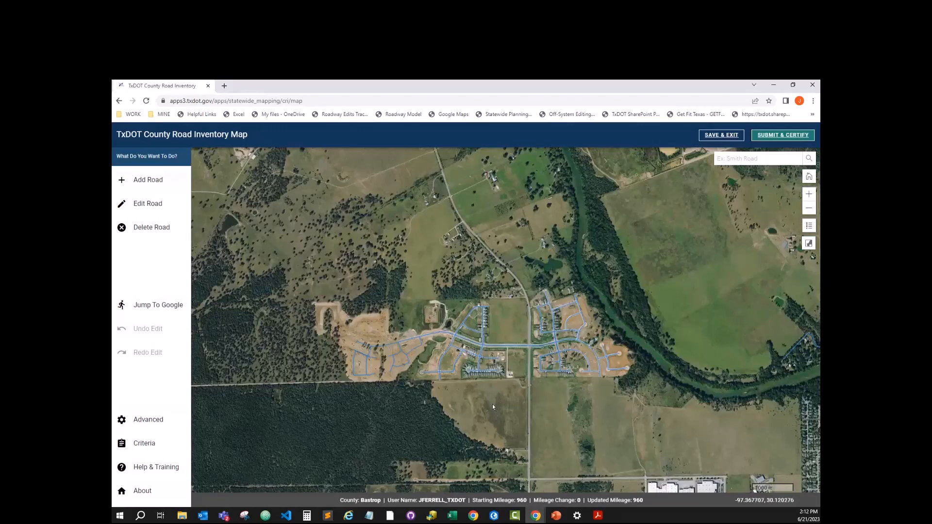
pyautogui.scroll(1, 490, 399)
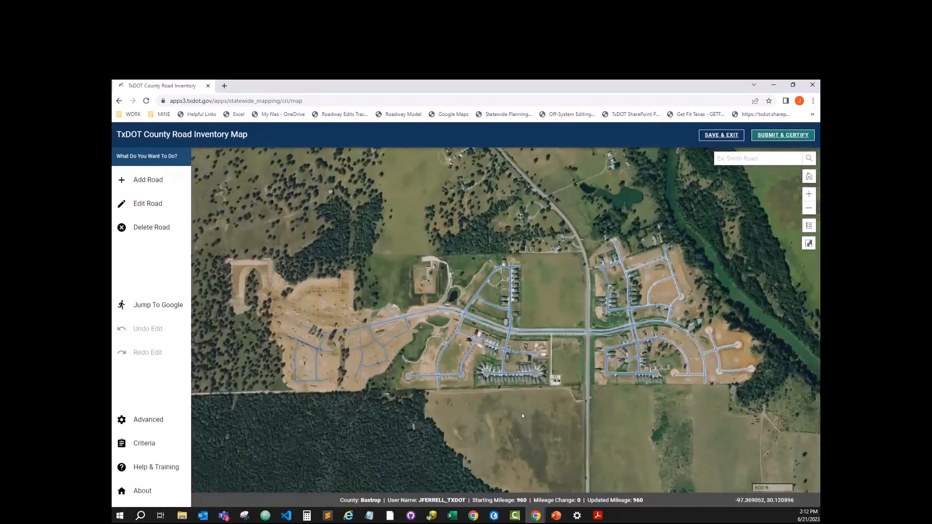
pyautogui.moveTo(523, 412); pyautogui.dragTo(536, 427)
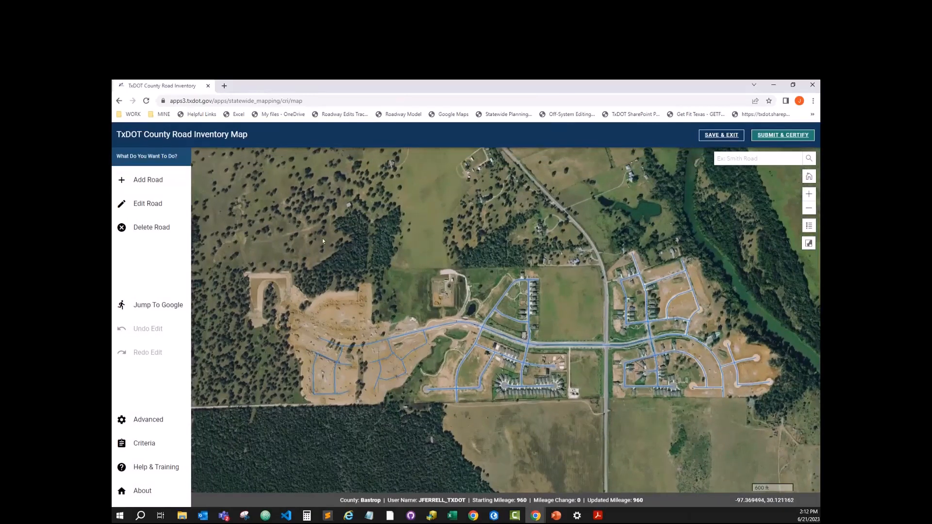
# Digitize a new road about 0.15 miles long, running north from Sam Houston Drive along the cleared strip in the western construction area.
pyautogui.click(164, 179)
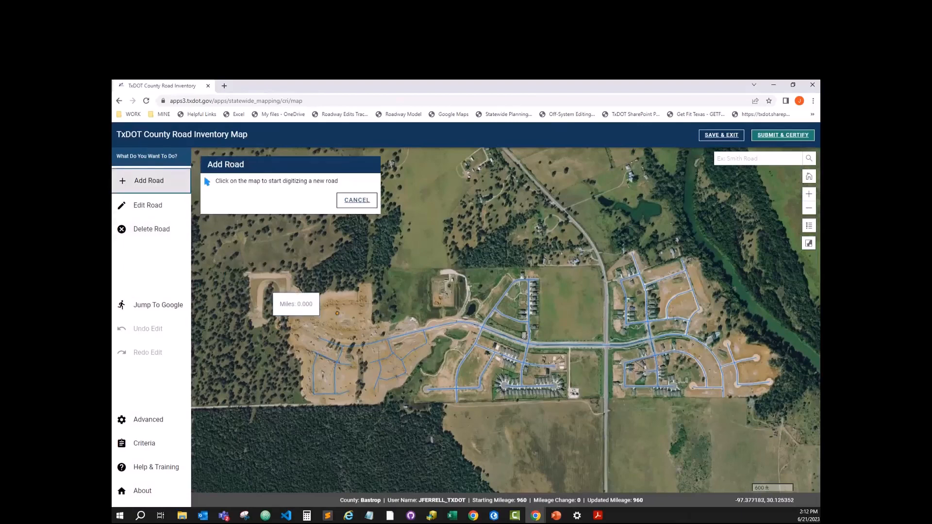
pyautogui.moveTo(336, 286); pyautogui.dragTo(389, 288)
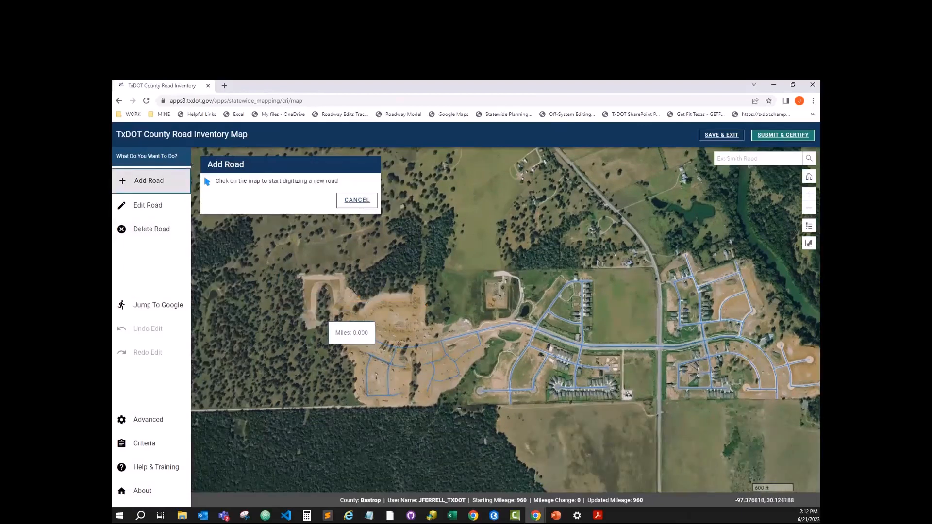
pyautogui.scroll(1, 395, 335)
pyautogui.moveTo(411, 329); pyautogui.dragTo(465, 345)
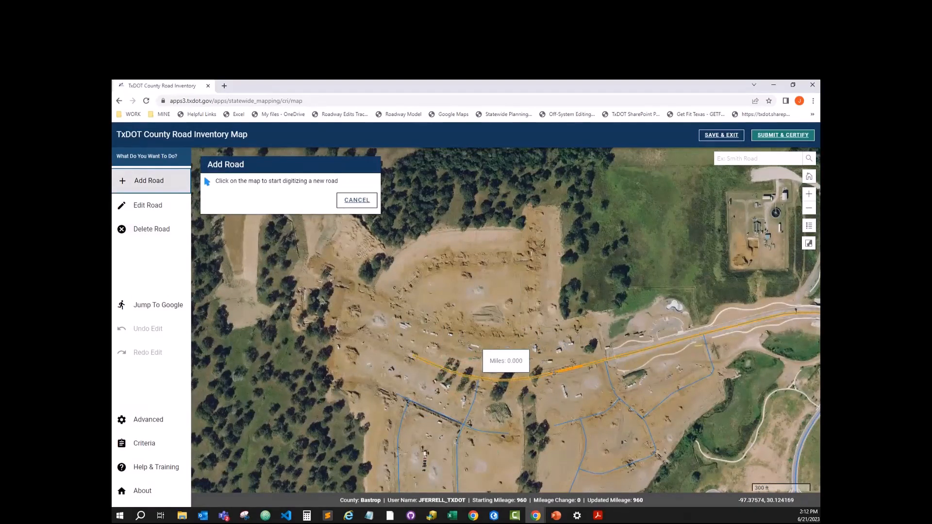
pyautogui.click(554, 373)
pyautogui.click(554, 373)
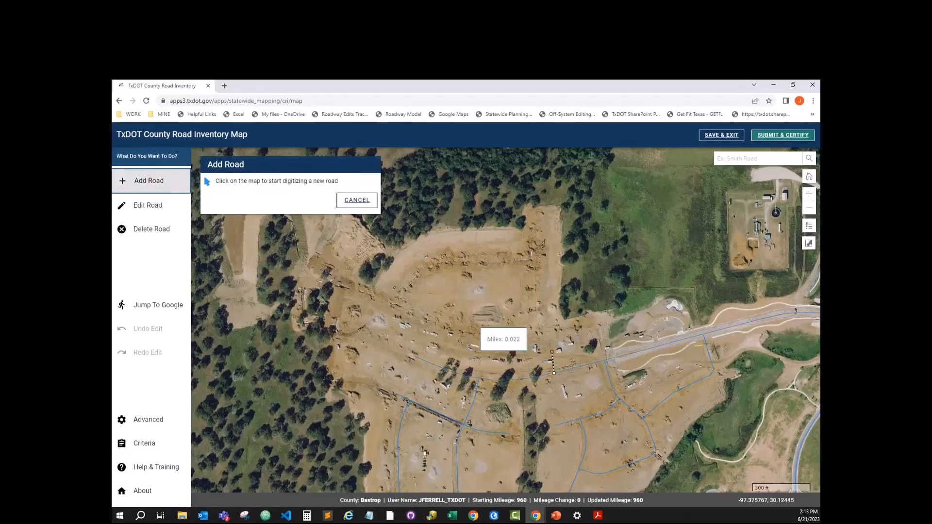
pyautogui.click(547, 333)
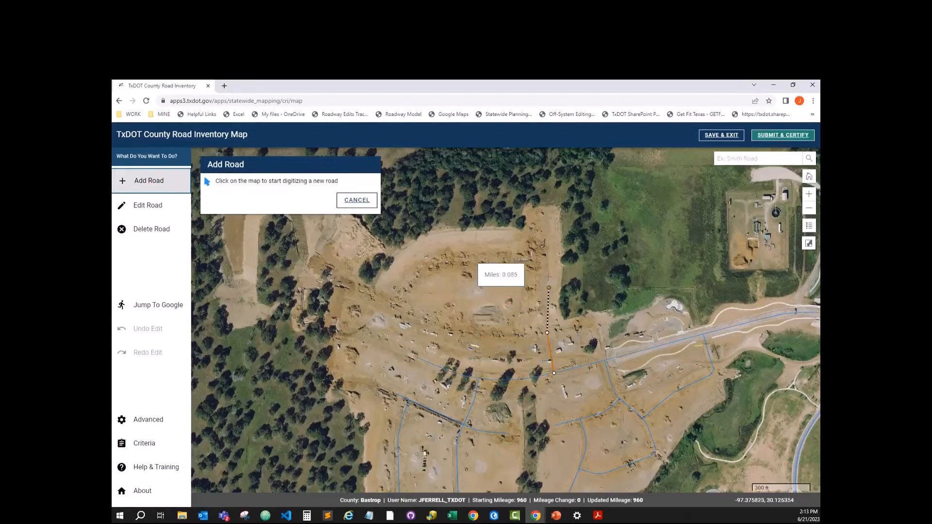
pyautogui.click(547, 275)
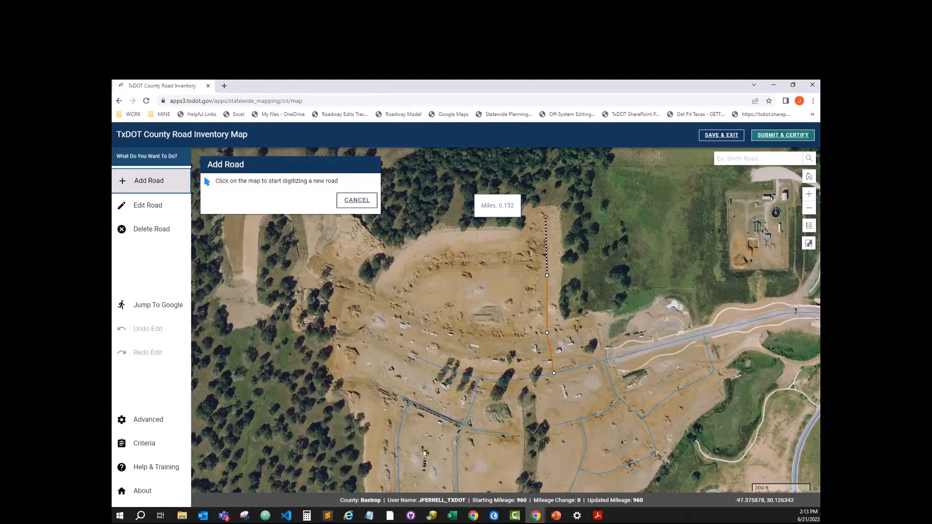
pyautogui.doubleClick(546, 217)
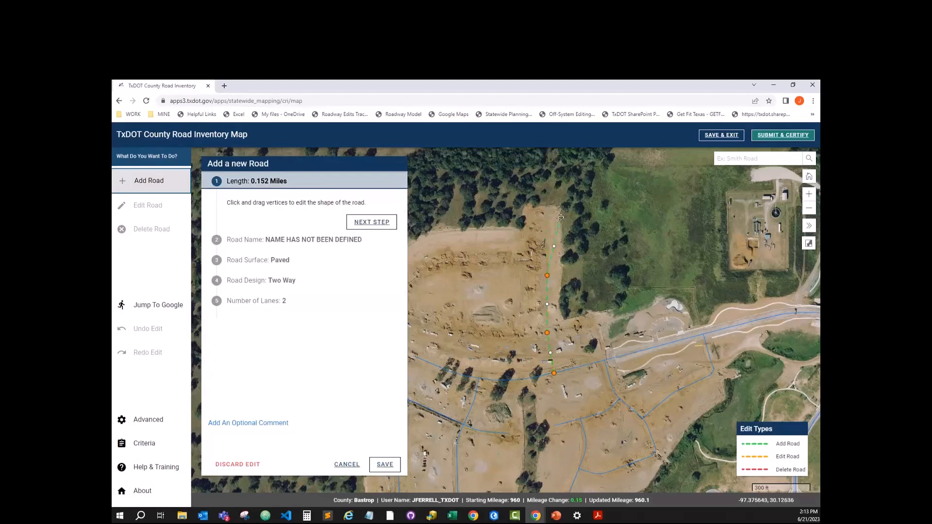
# Move the new road's north end and lower middle vertex to follow the cleared strip, making it about 0.16 miles long, and accept the shape.
pyautogui.moveTo(561, 217); pyautogui.dragTo(544, 209)
pyautogui.moveTo(552, 332); pyautogui.dragTo(549, 333)
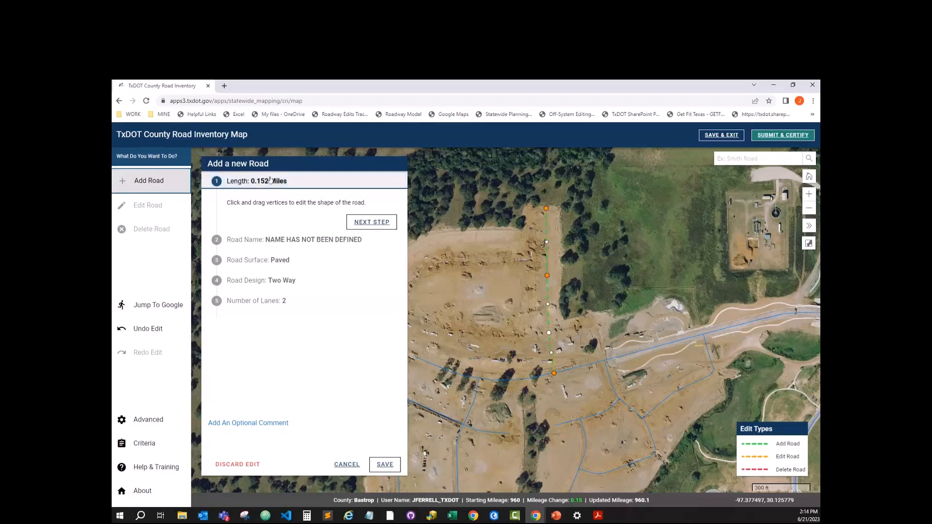
pyautogui.click(372, 222)
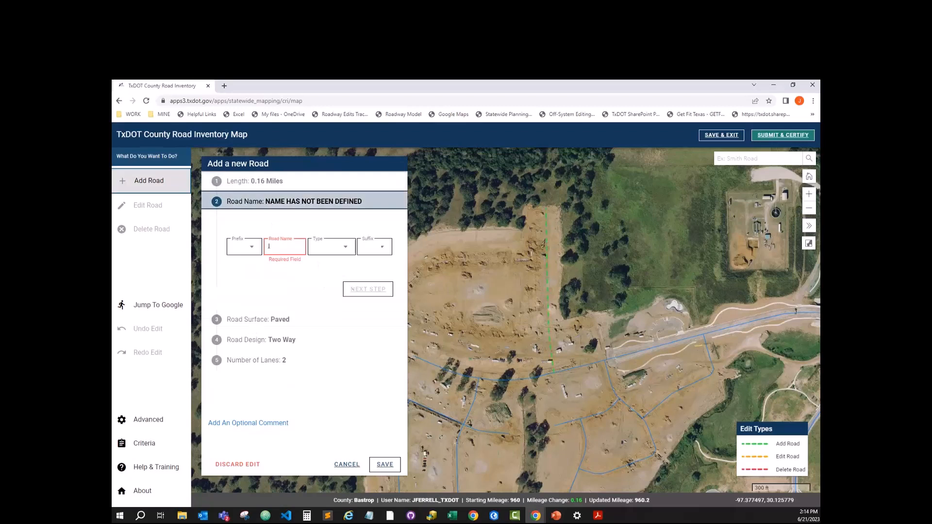
# Name the new road N PINE STREET, with prefix N, road name PINE and type STREET.
pyautogui.click(245, 247)
pyautogui.click(244, 287)
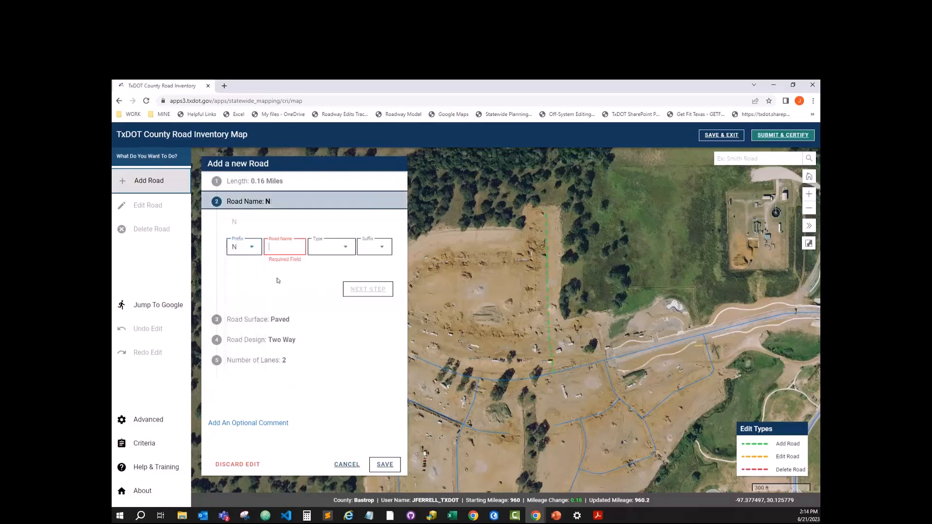
pyautogui.write('PIN')
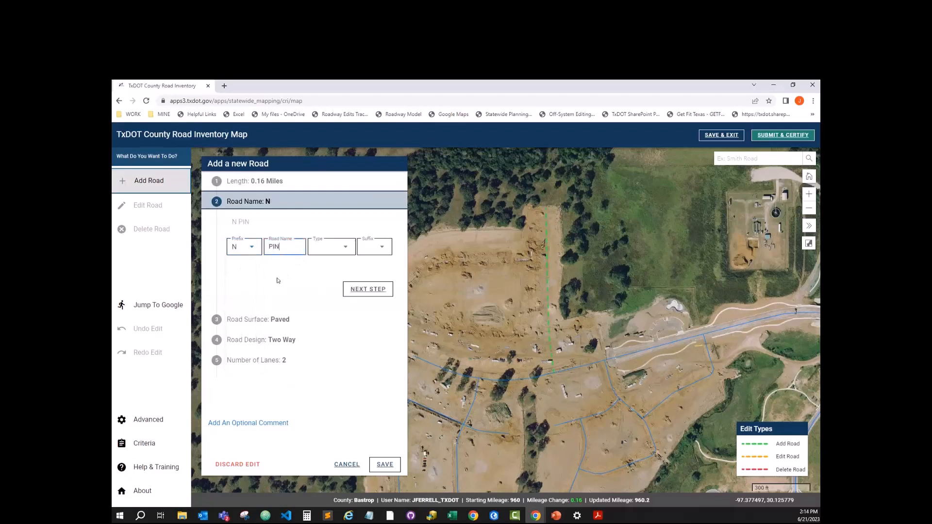
pyautogui.press('Tab')
pyautogui.write('St')
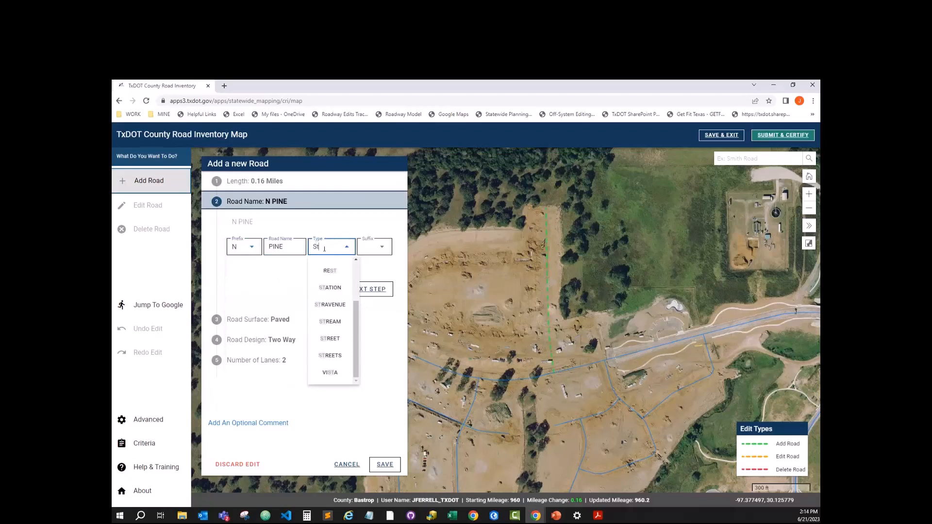
pyautogui.click(331, 340)
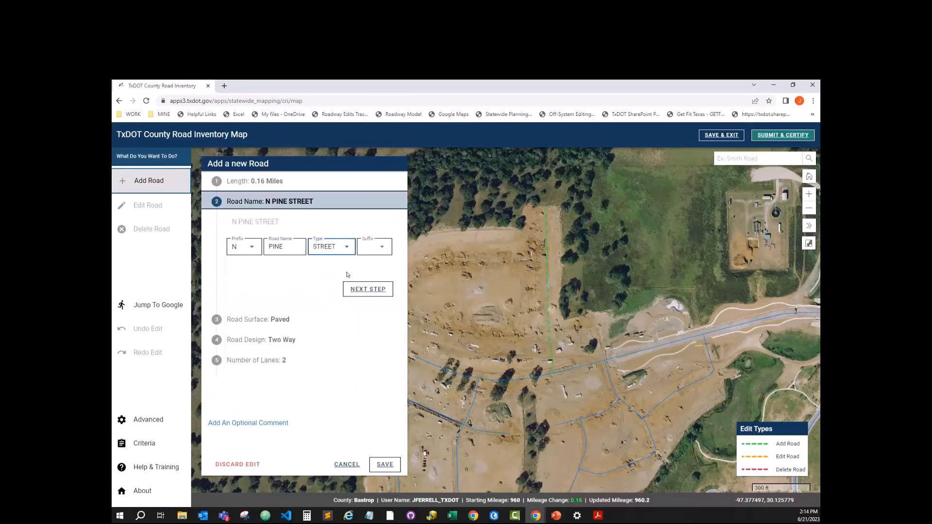
# Check the suffix options for N PINE STREET, leave the suffix blank and continue to the road surface.
pyautogui.click(378, 247)
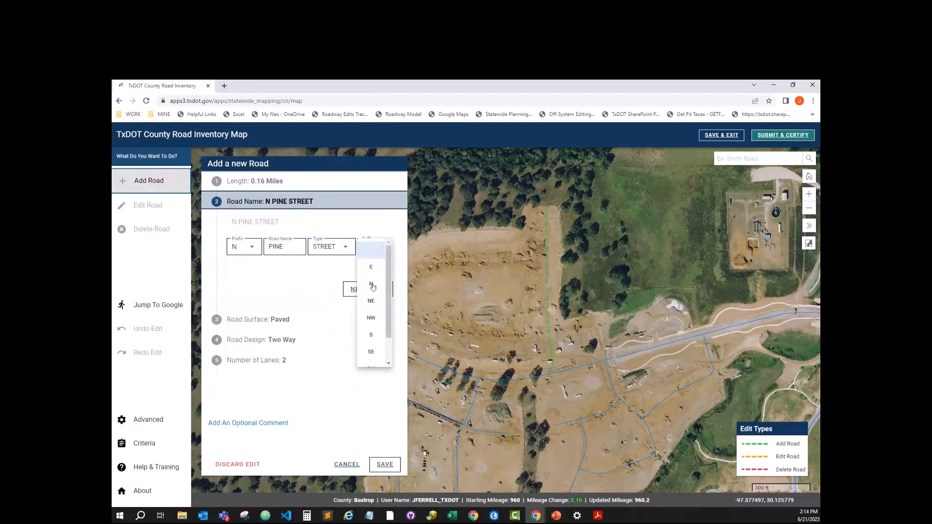
pyautogui.click(387, 228)
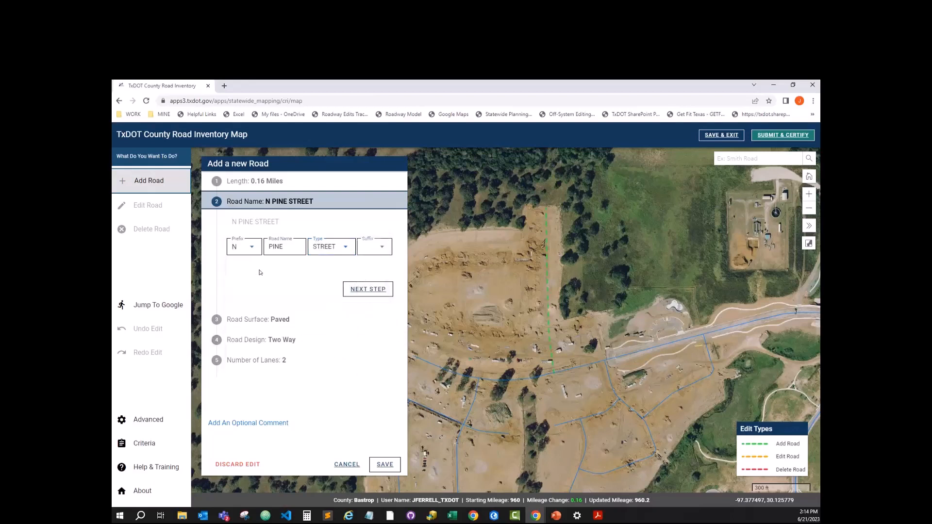
pyautogui.click(366, 289)
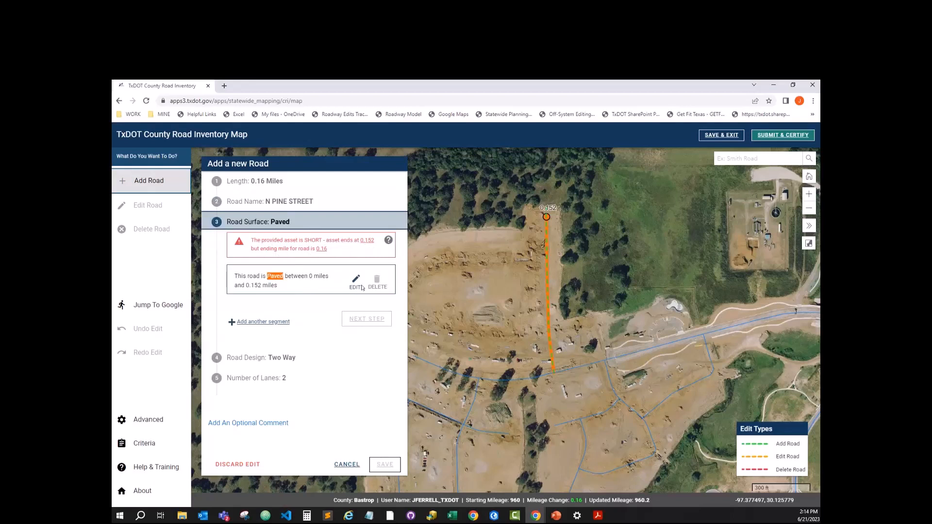
pyautogui.moveTo(562, 245); pyautogui.dragTo(566, 260)
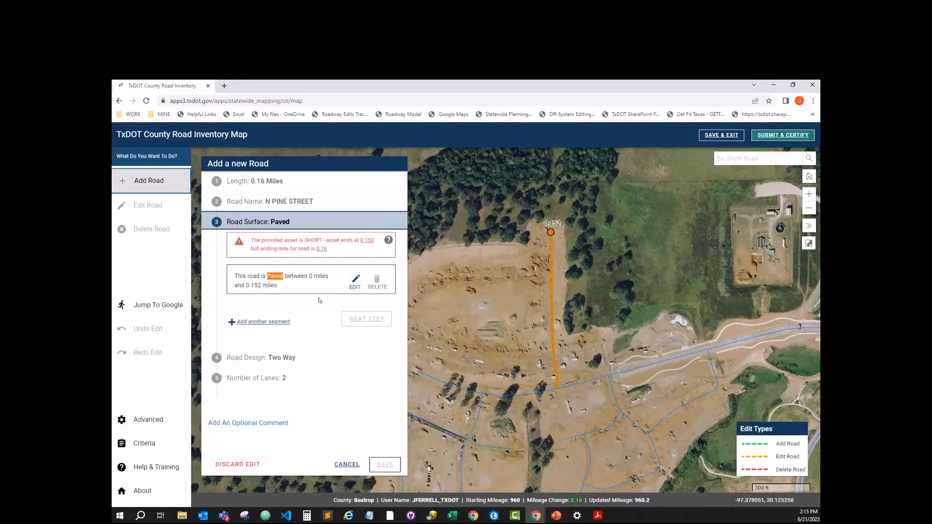
# Discard the N PINE STREET edit and redigitize a road about 0.155 miles long, north from Sam Houston Drive along the cleared strip, accepting its shape.
pyautogui.click(249, 465)
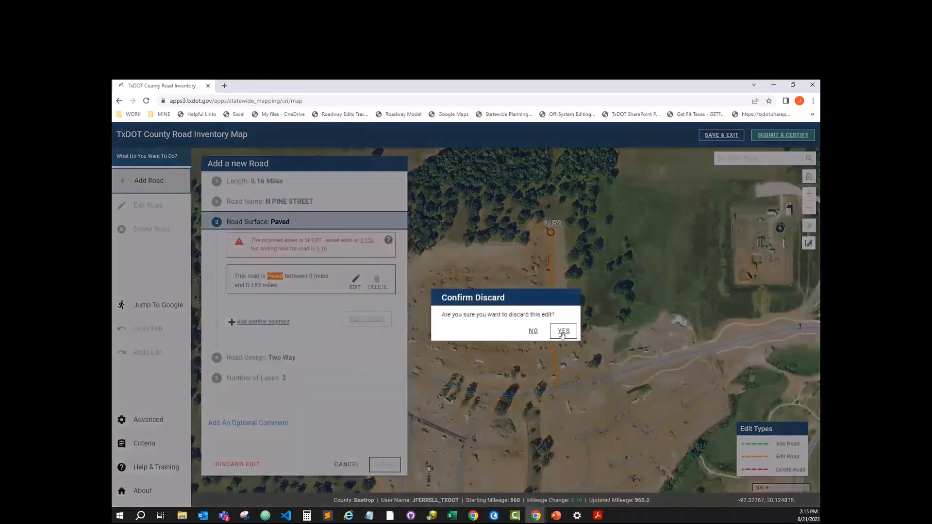
pyautogui.click(563, 331)
pyautogui.click(167, 182)
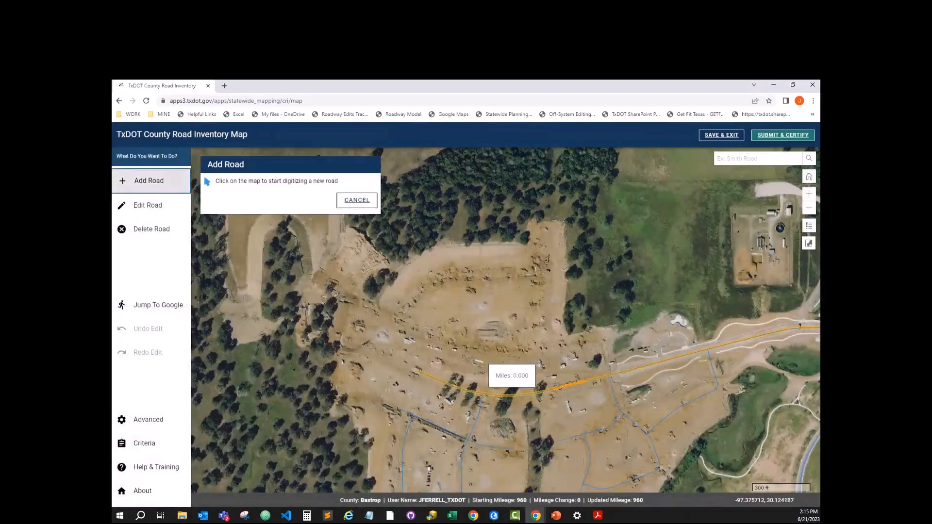
pyautogui.click(559, 388)
pyautogui.click(550, 343)
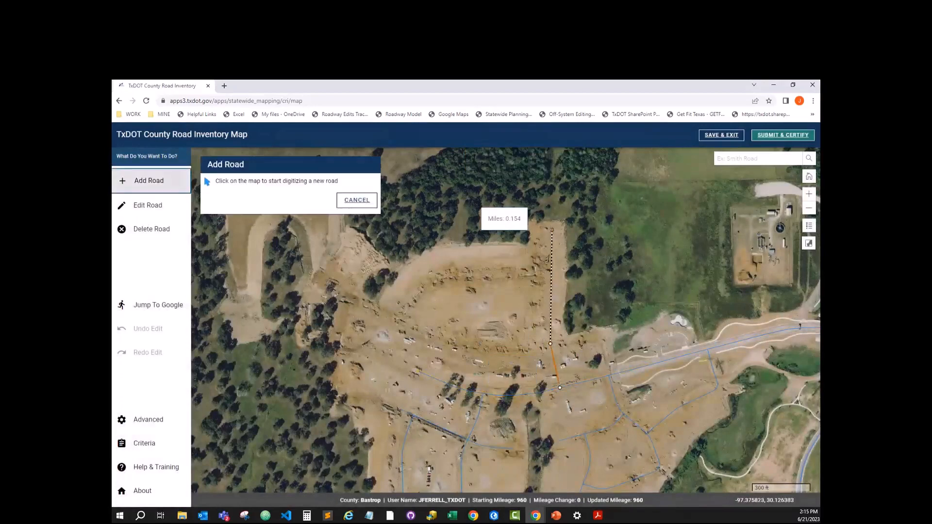
pyautogui.doubleClick(550, 229)
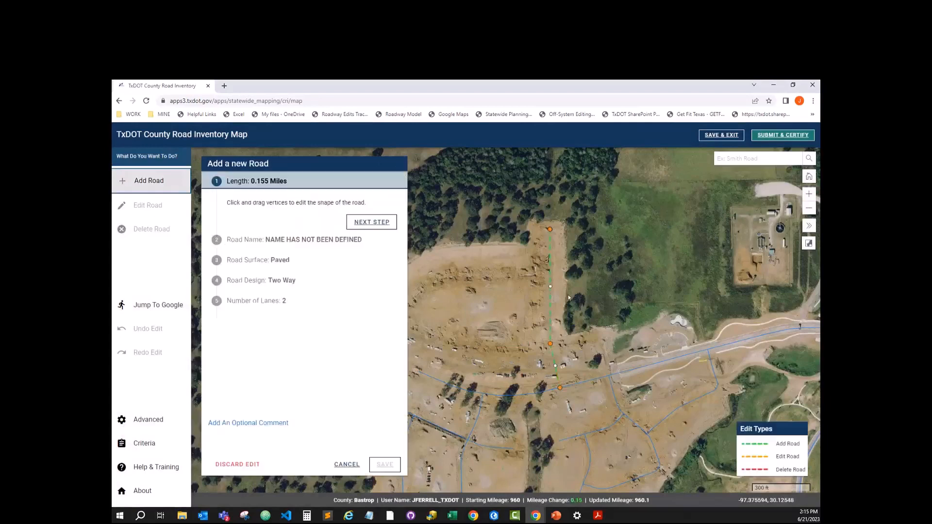
pyautogui.click(360, 223)
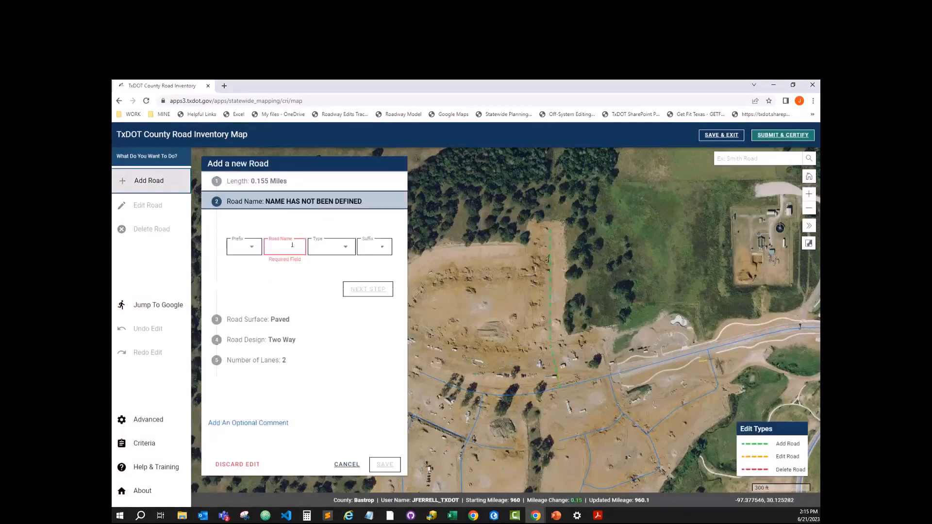
# Name the new road N PINE STREET, with prefix N, road name PINE and type STREET.
pyautogui.click(249, 250)
pyautogui.click(246, 286)
pyautogui.click(282, 251)
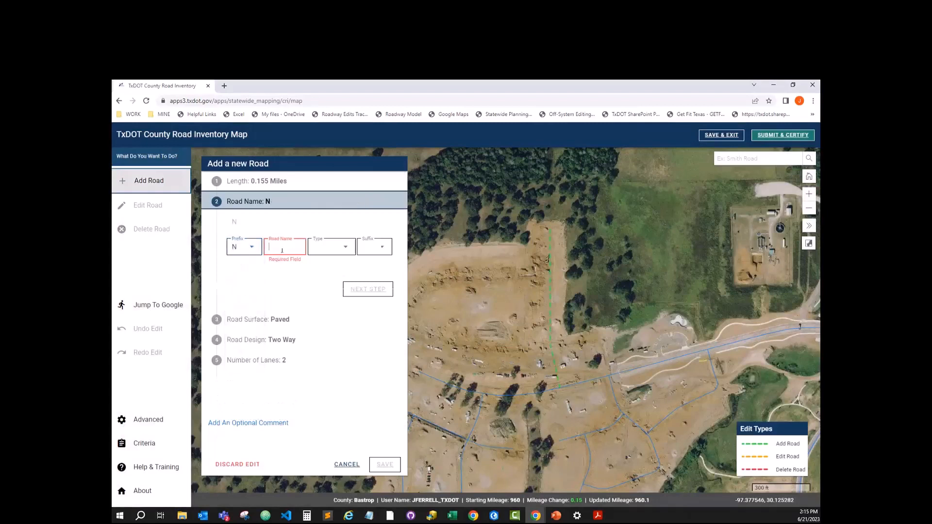
pyautogui.write('290')
pyautogui.press('BackSpace')
pyautogui.press('BackSpace')
pyautogui.press('BackSpace')
pyautogui.write('PINE')
pyautogui.press('Tab')
pyautogui.write('St')
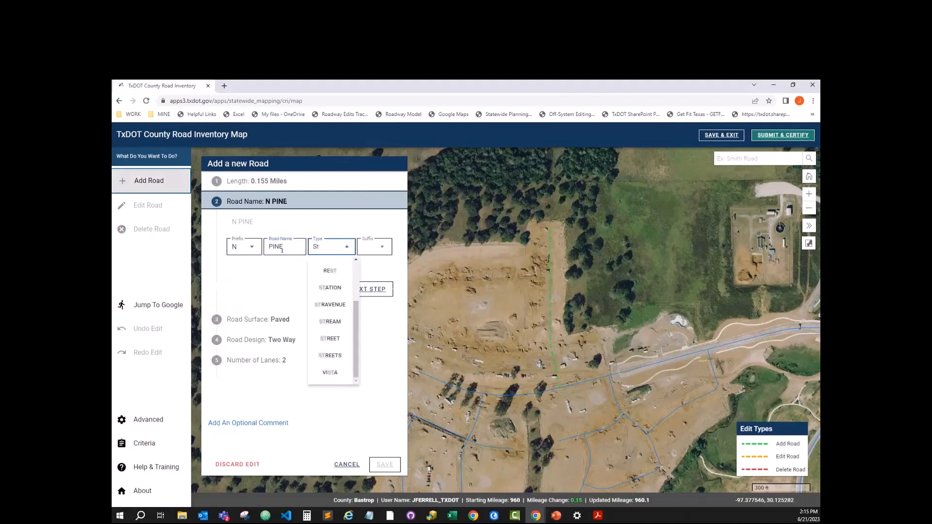
pyautogui.click(329, 339)
# Accept the road name, keep the Paved surface and Two Way design, and continue to the number of lanes.
pyautogui.click(355, 291)
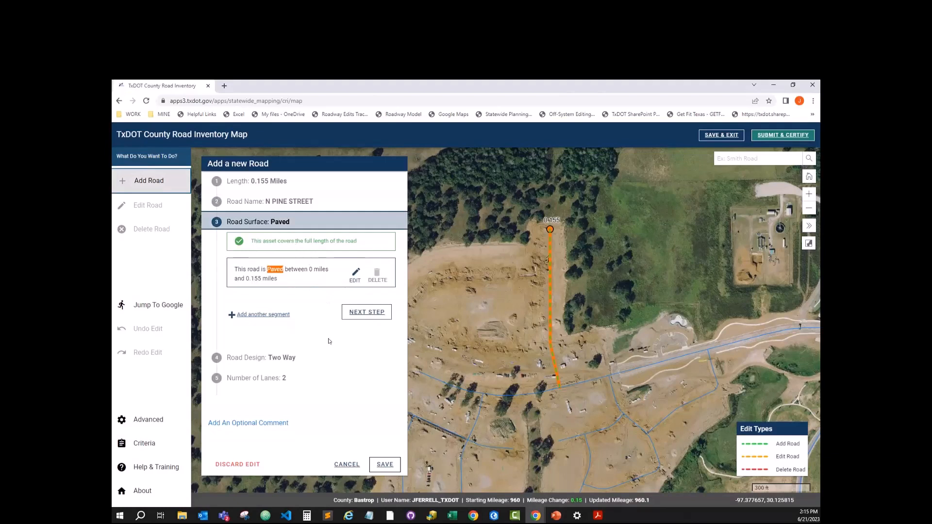
pyautogui.click(351, 314)
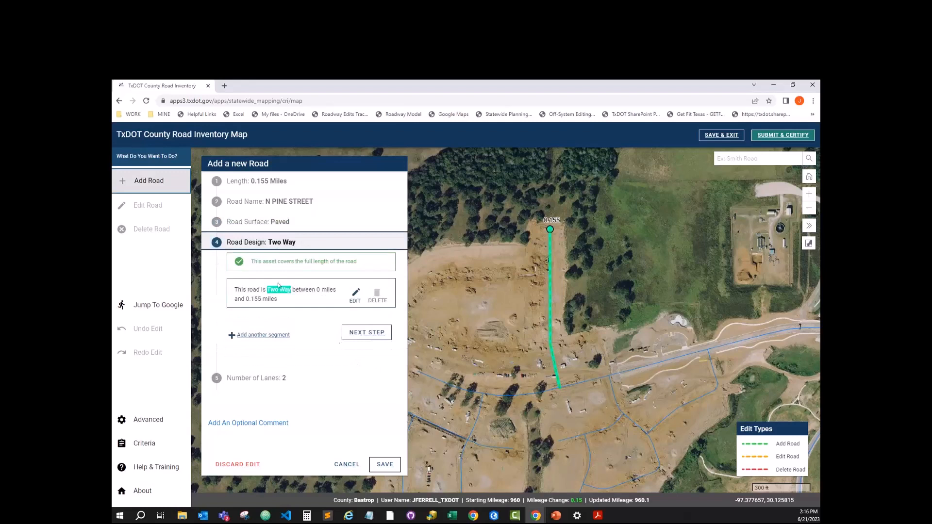
pyautogui.click(359, 332)
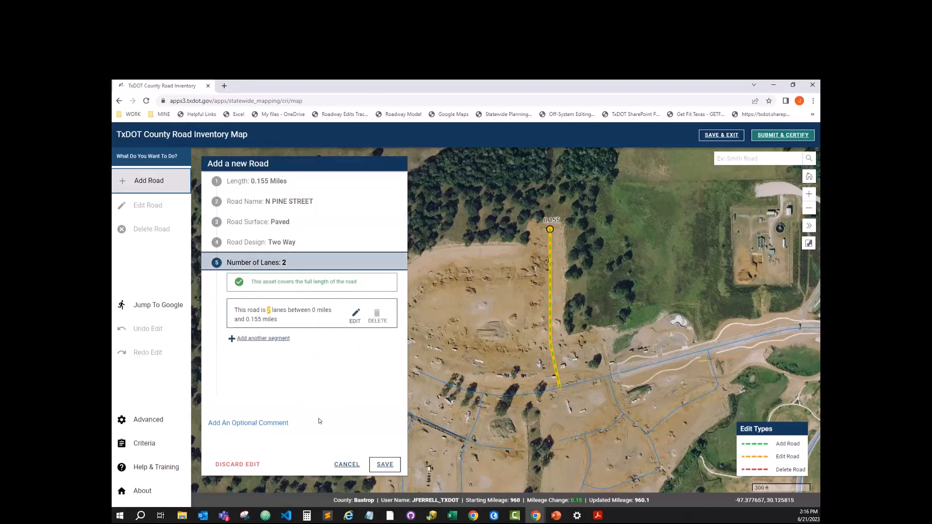
# Add the comment "new county road" to N PINE STREET and save the new road.
pyautogui.click(262, 424)
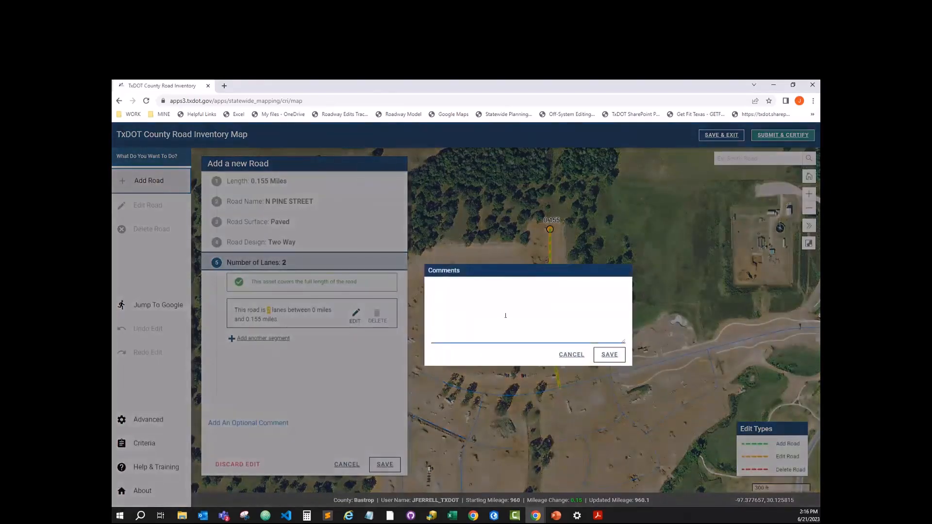
pyautogui.write('new county road')
pyautogui.click(609, 354)
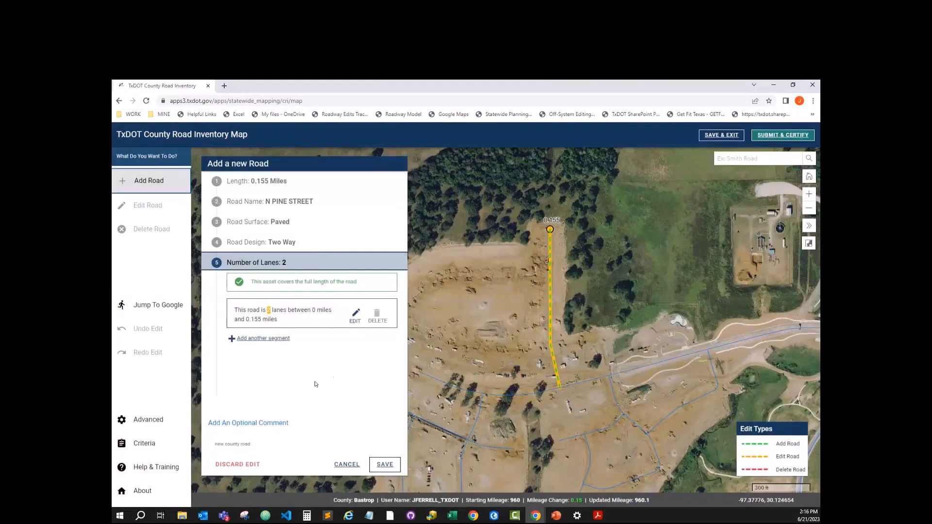
pyautogui.click(385, 464)
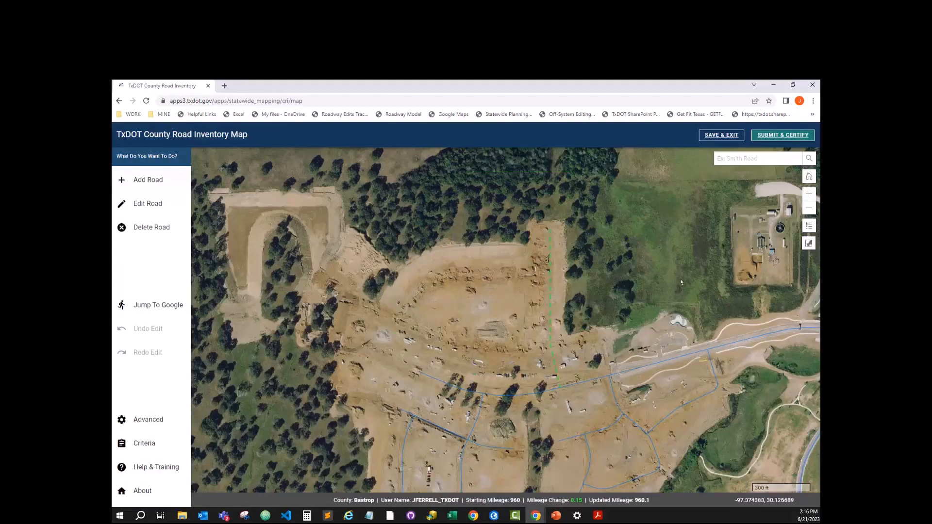
# Display the edit types legend on the map.
pyautogui.click(809, 226)
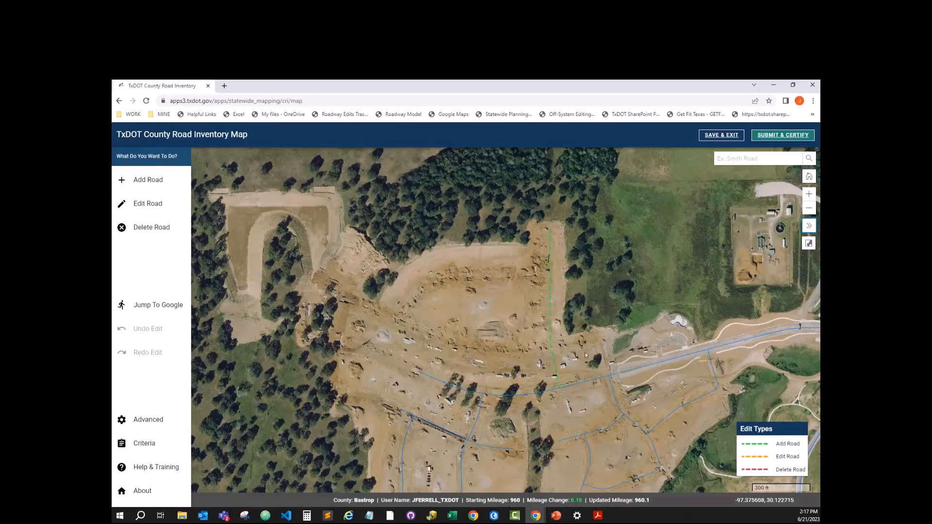
pyautogui.moveTo(583, 329)
pyautogui.mouseDown()
pyautogui.moveTo(576, 298)
pyautogui.moveTo(579, 320)
pyautogui.mouseUp()
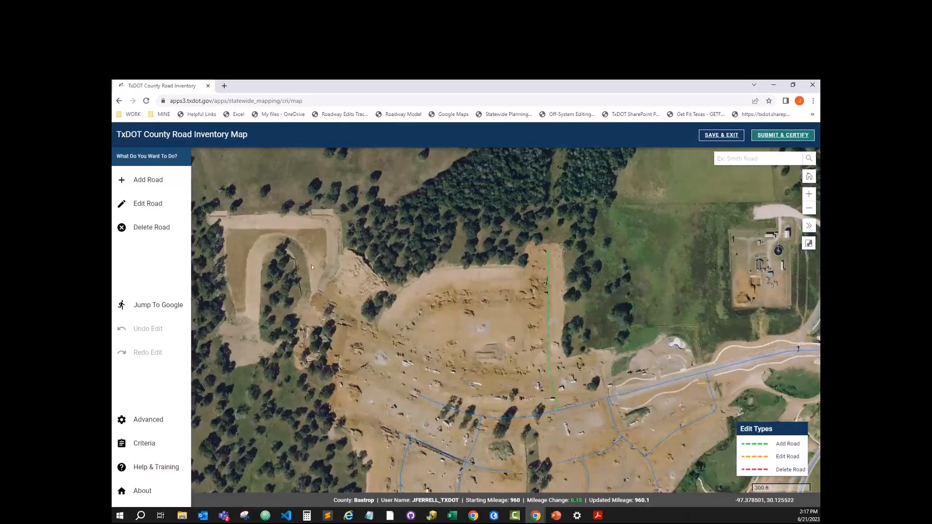
# Select Sam Houston Drive on the map and open it for editing.
pyautogui.click(163, 209)
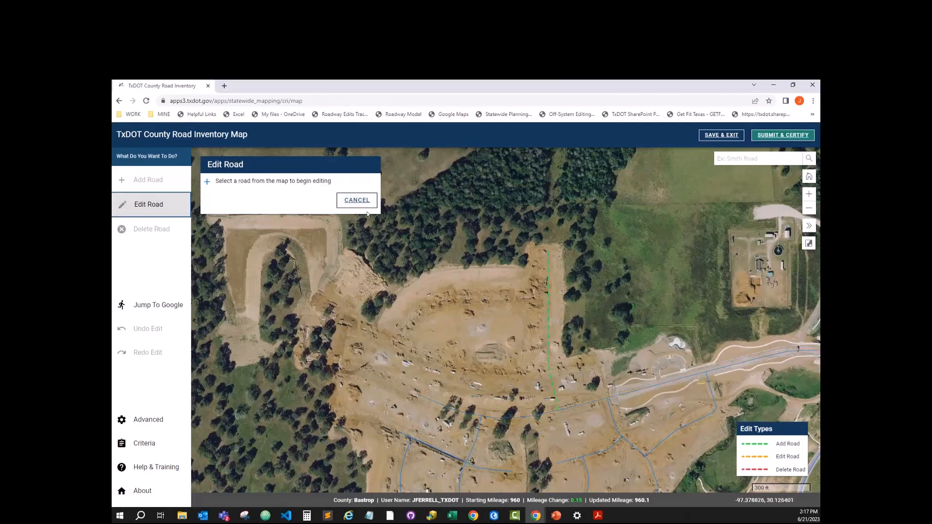
pyautogui.click(357, 200)
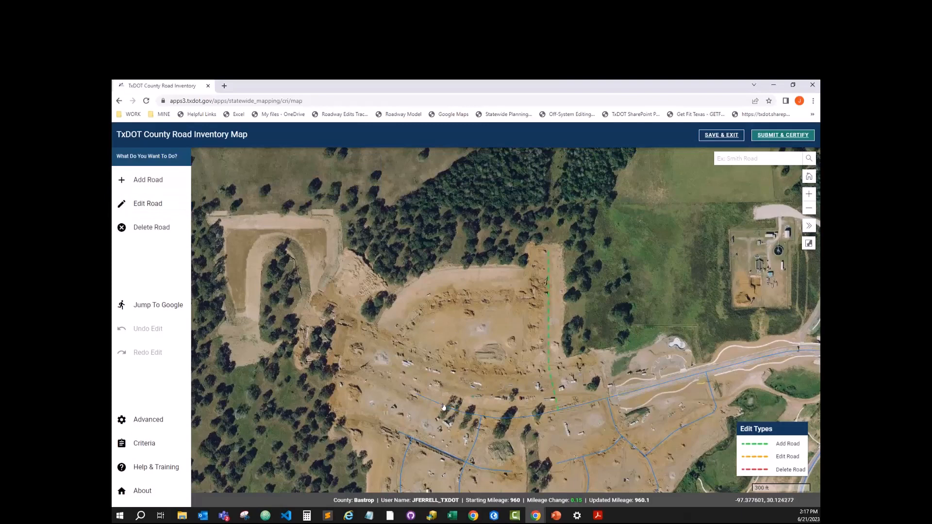
pyautogui.click(505, 416)
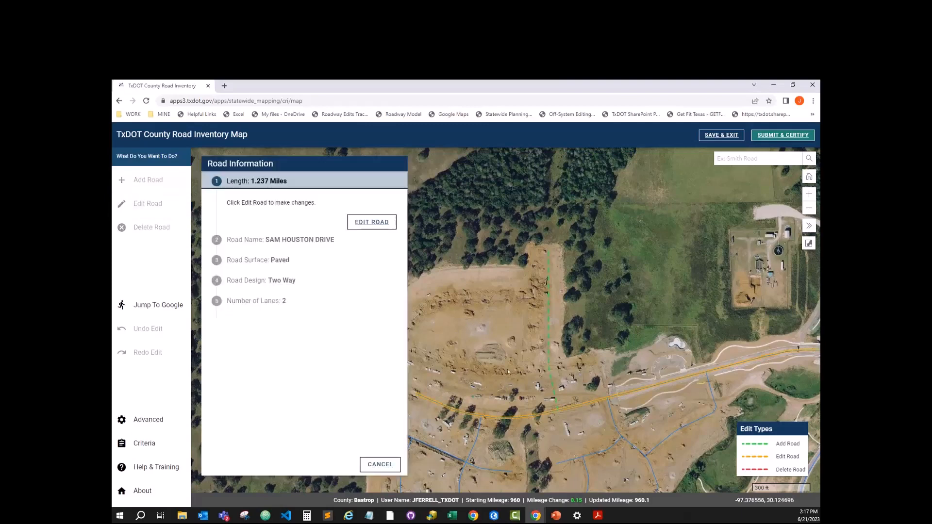
pyautogui.moveTo(503, 375); pyautogui.dragTo(545, 314)
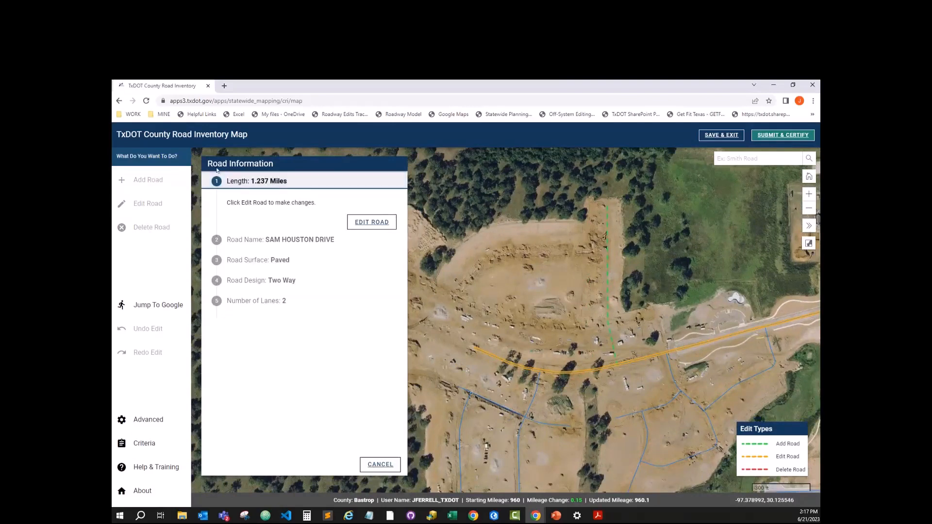
pyautogui.click(378, 226)
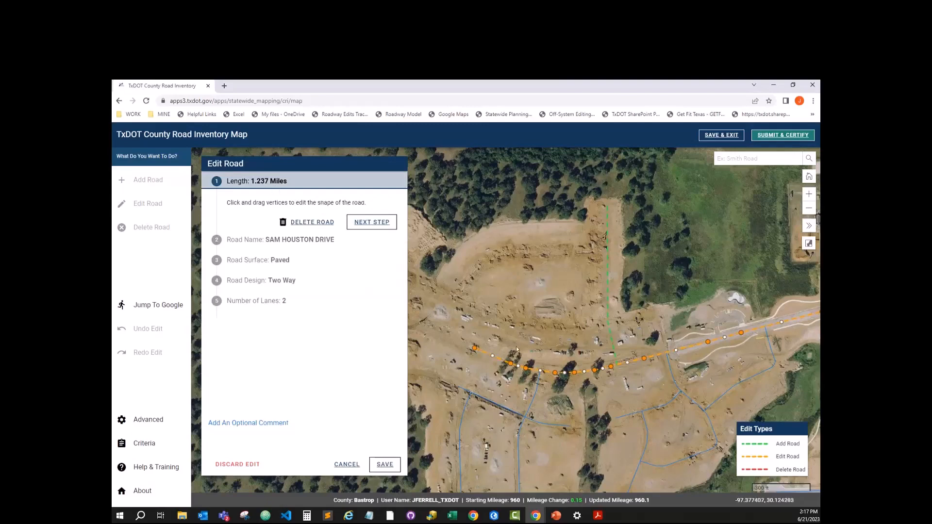
# Extend Sam Houston Drive's west end to the tree line, making the road about 1.321 miles long, and accept the shape.
pyautogui.scroll(2, 470, 374)
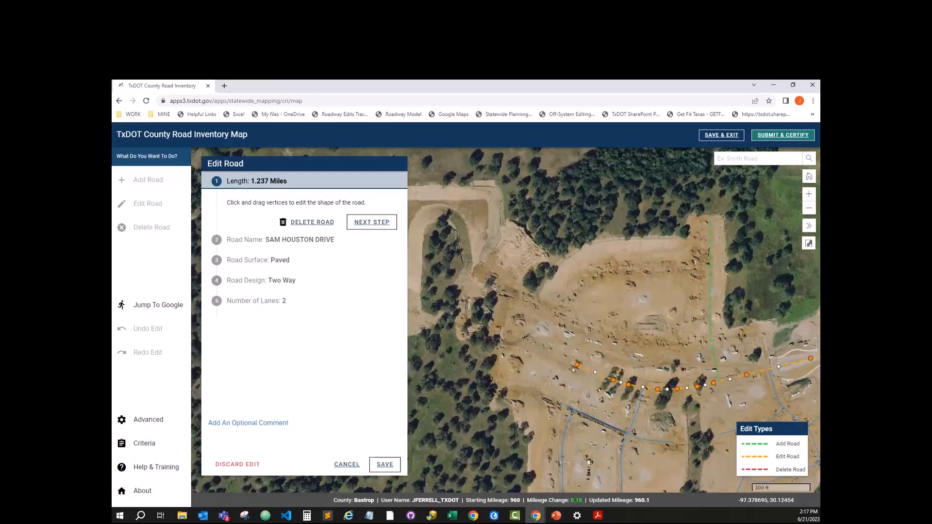
pyautogui.moveTo(578, 367); pyautogui.dragTo(498, 334)
pyautogui.moveTo(537, 381); pyautogui.dragTo(501, 374)
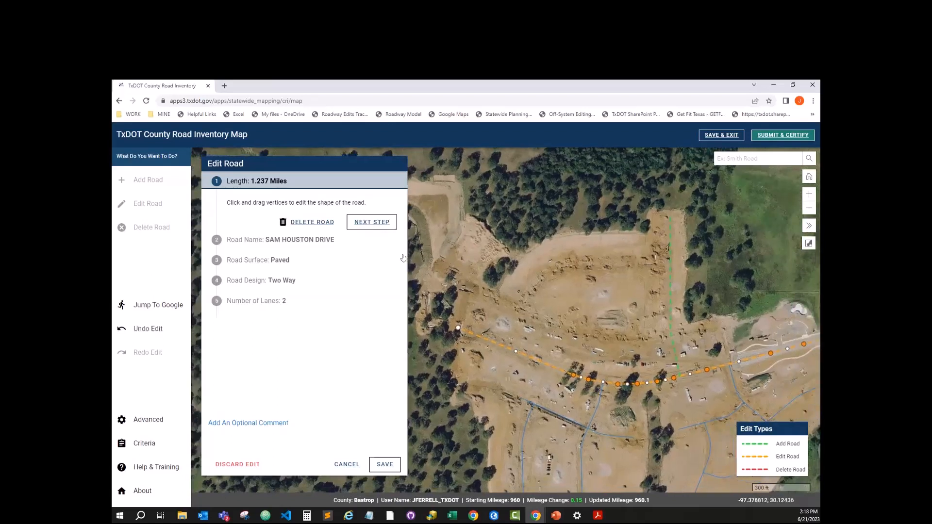
pyautogui.click(351, 222)
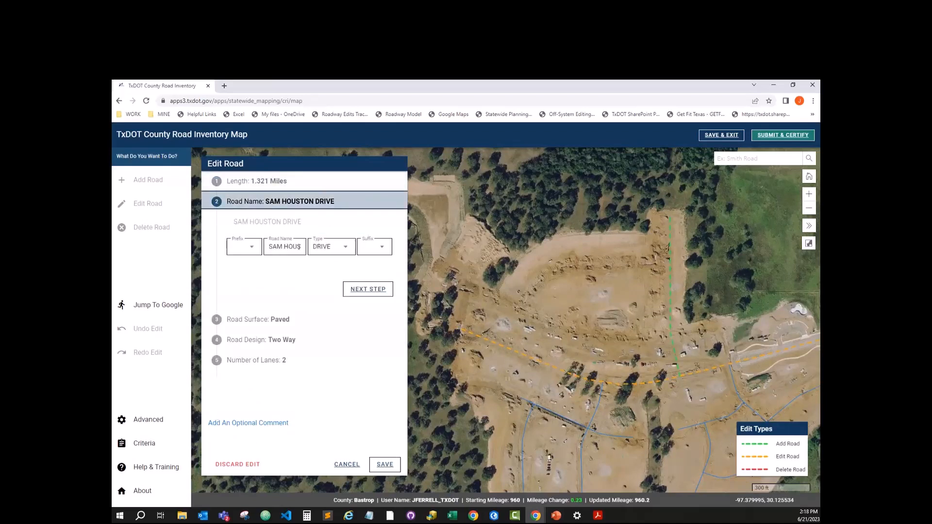
# Review Sam Houston Drive's name, keep it as is and continue to the road surface.
pyautogui.moveTo(300, 248); pyautogui.dragTo(297, 249)
pyautogui.press('End')
pyautogui.click(295, 273)
pyautogui.click(364, 290)
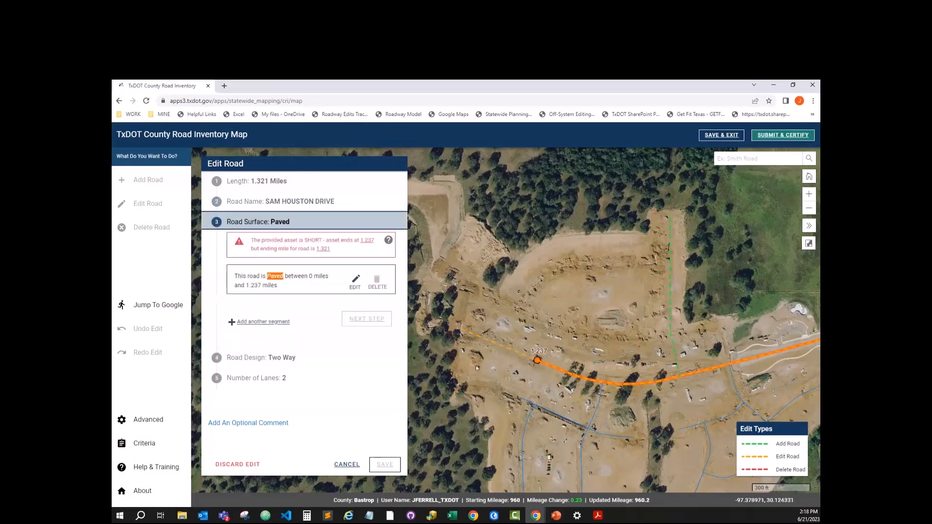
# Add another surface segment to Sam Houston Drive with the type Gravel, marked as not full length.
pyautogui.moveTo(519, 381)
pyautogui.mouseDown()
pyautogui.moveTo(497, 373)
pyautogui.moveTo(597, 395)
pyautogui.mouseUp()
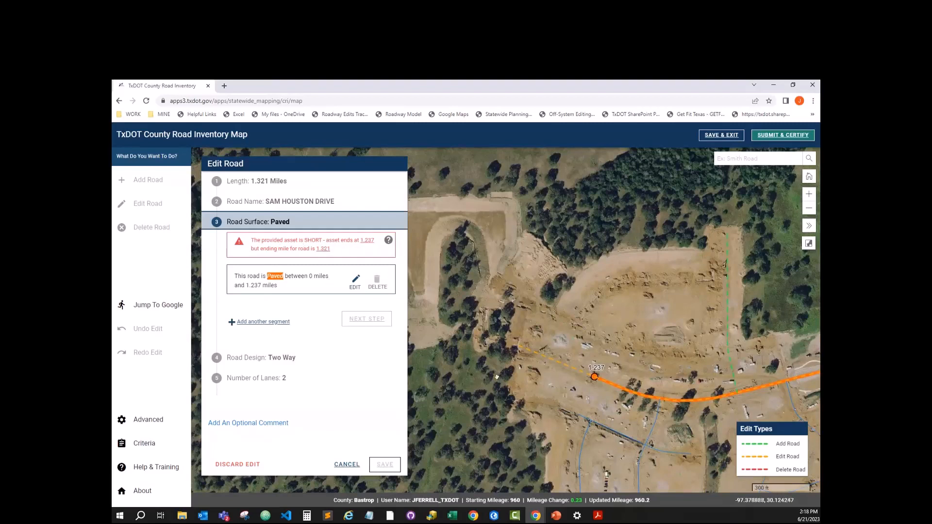
pyautogui.moveTo(539, 387); pyautogui.dragTo(496, 377)
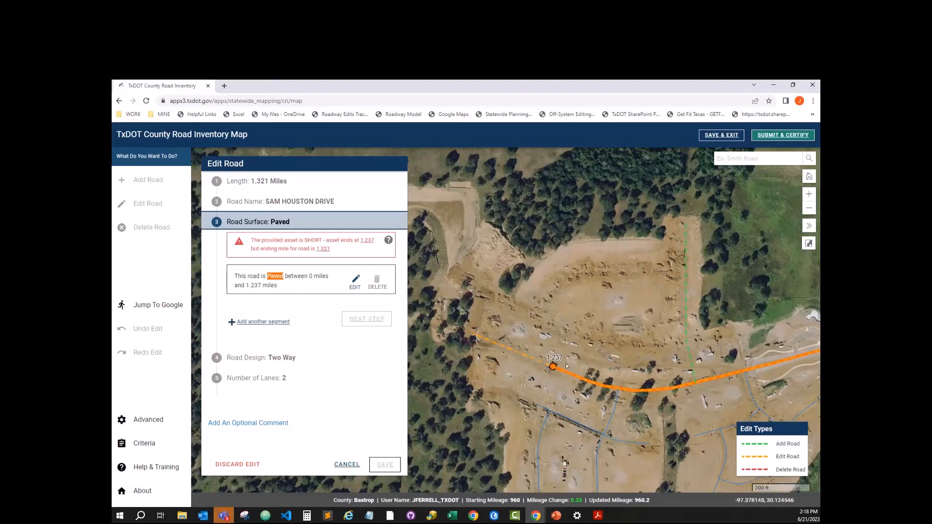
pyautogui.moveTo(489, 350); pyautogui.dragTo(458, 340)
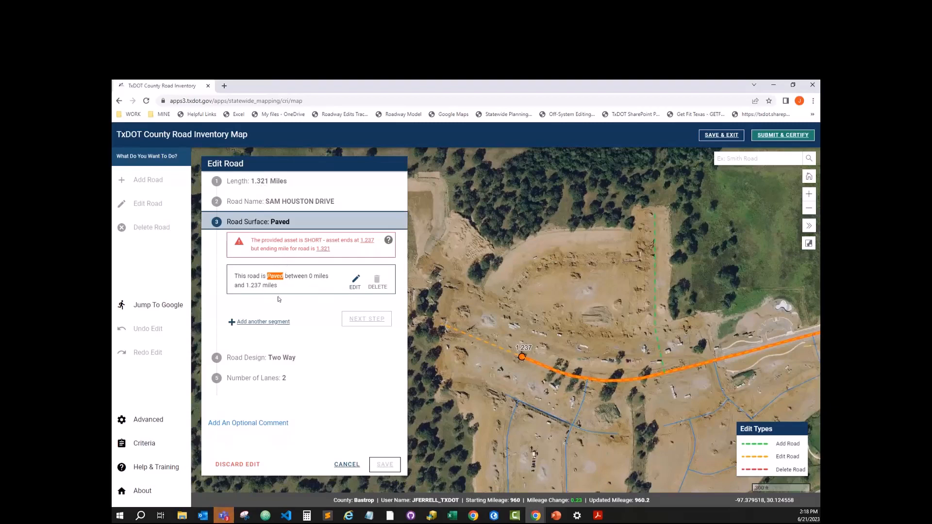
pyautogui.moveTo(476, 361); pyautogui.dragTo(510, 361)
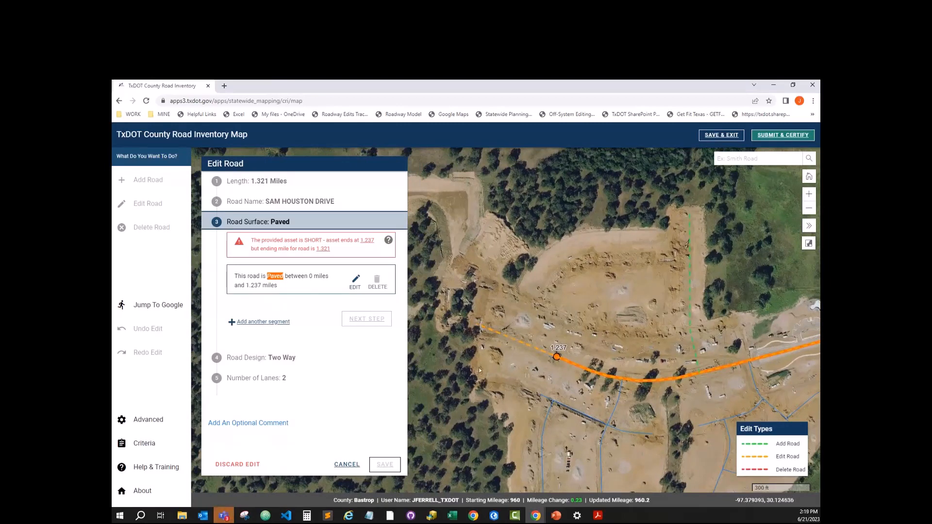
pyautogui.click(280, 322)
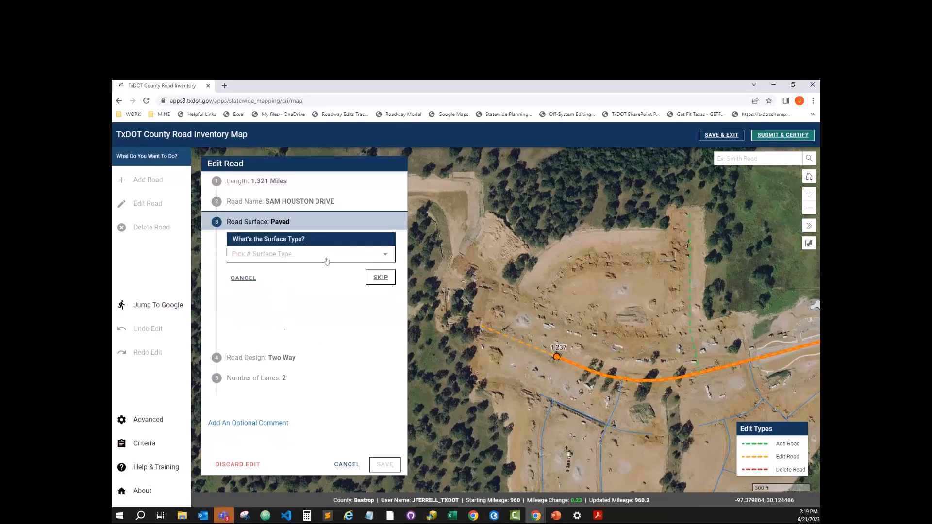
pyautogui.click(311, 254)
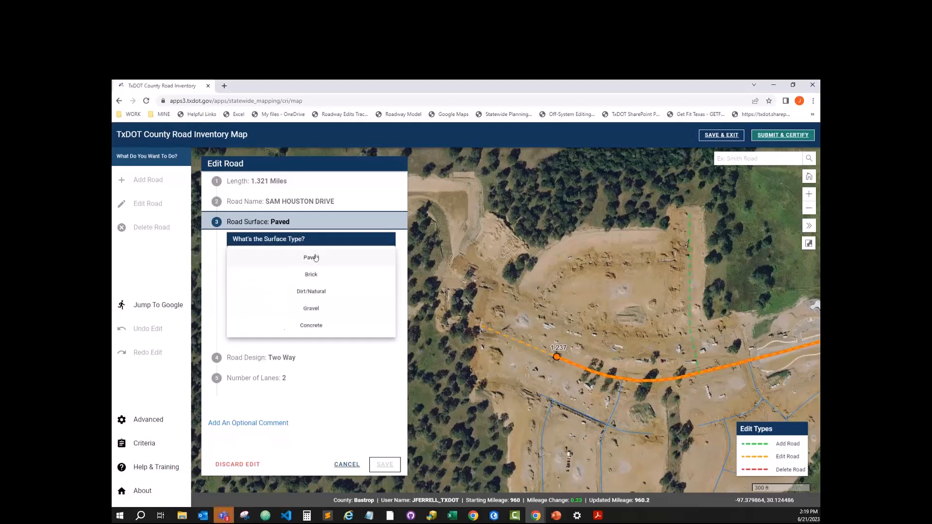
pyautogui.click(311, 310)
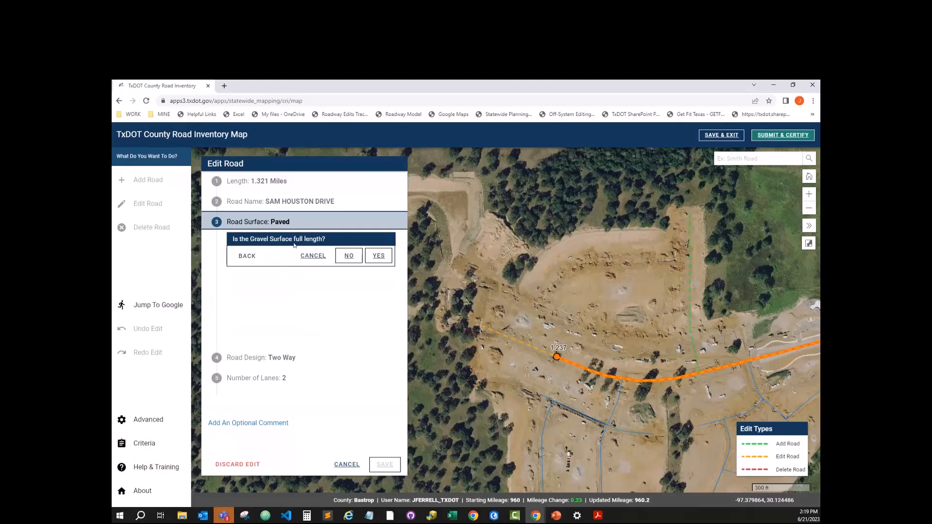
pyautogui.click(347, 256)
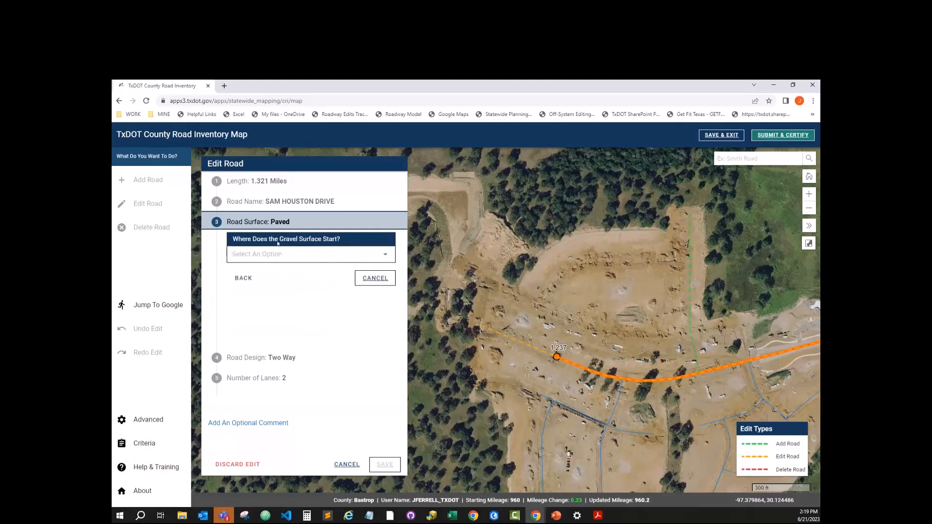
# Start the gravel surface at a point chosen on the map, where the paved segment ends at mile 1.237.
pyautogui.click(318, 257)
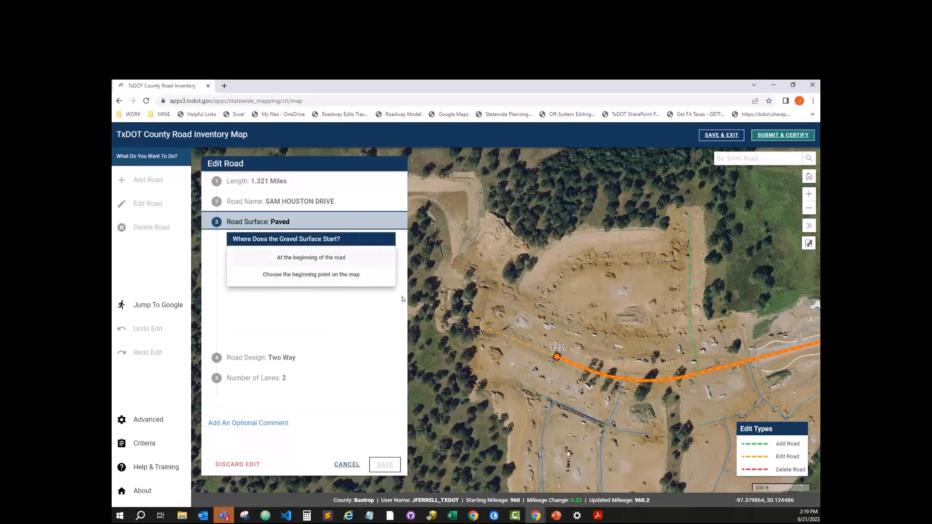
pyautogui.scroll(-2, 496, 293)
pyautogui.moveTo(583, 308); pyautogui.dragTo(518, 311)
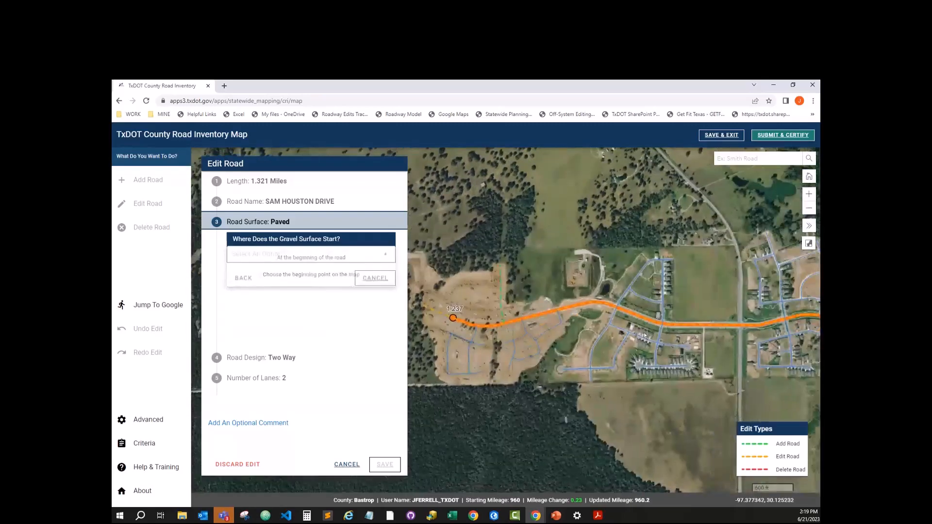
pyautogui.moveTo(696, 342); pyautogui.dragTo(623, 344)
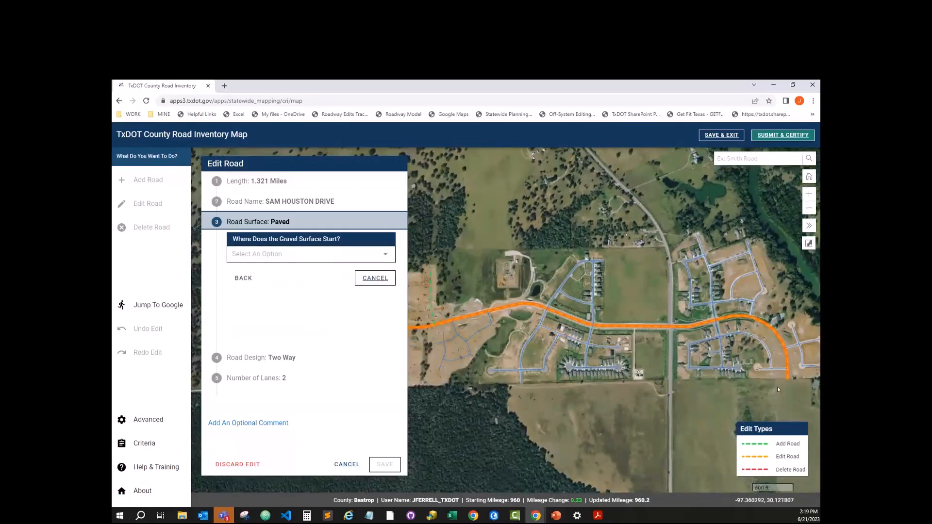
pyautogui.moveTo(643, 303); pyautogui.dragTo(781, 340)
pyautogui.scroll(3, 565, 383)
pyautogui.moveTo(526, 340); pyautogui.dragTo(503, 343)
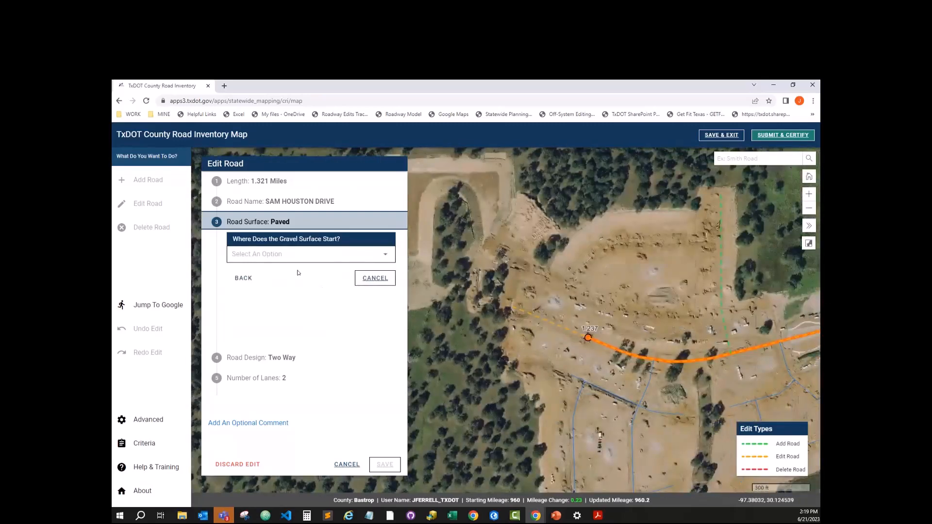
pyautogui.click(296, 257)
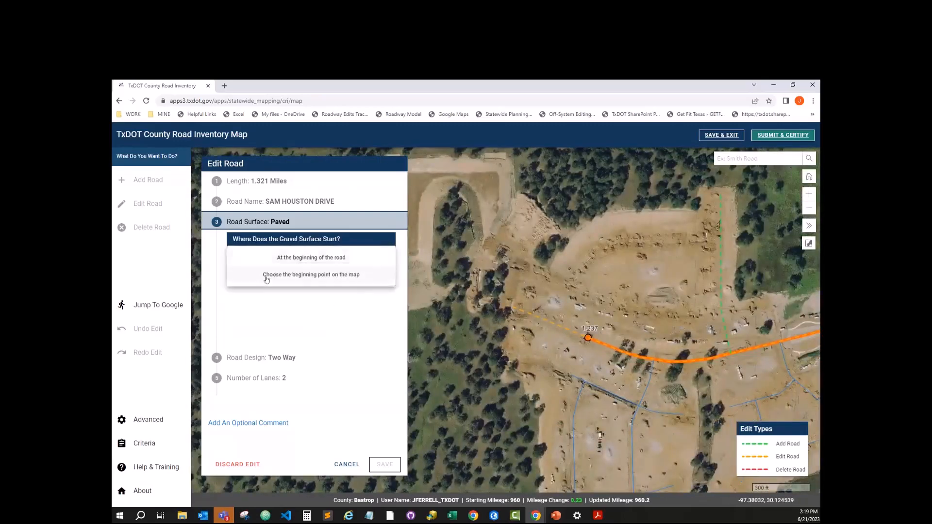
pyautogui.click(363, 282)
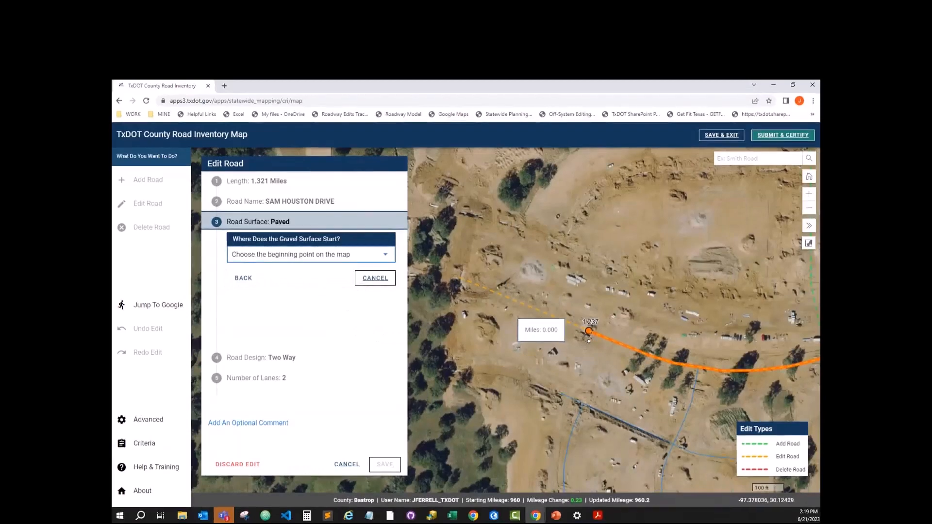
pyautogui.scroll(2, 588, 335)
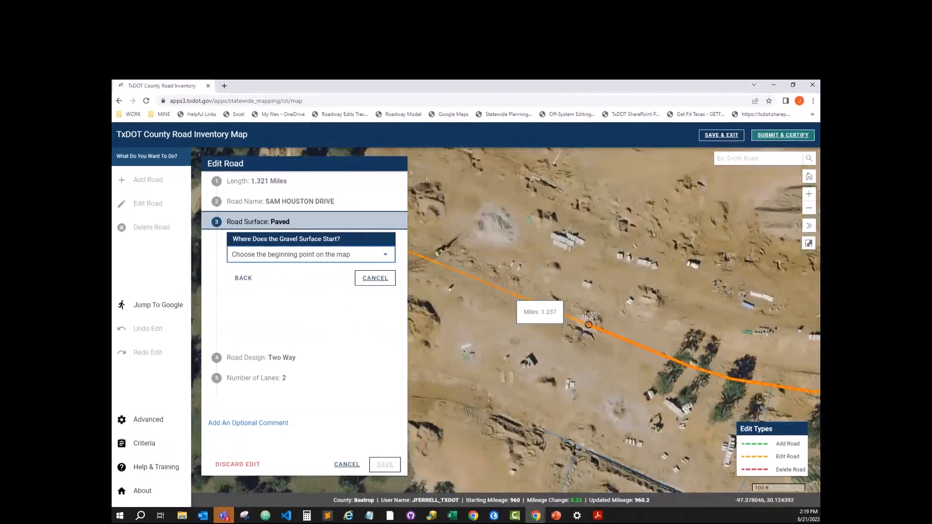
pyautogui.click(589, 324)
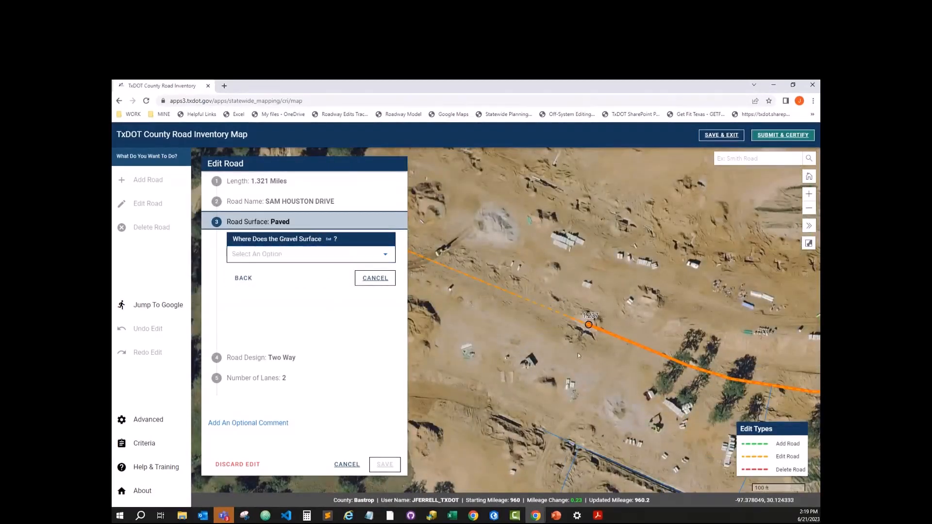
# Set the gravel surface to end at the end of the road.
pyautogui.click(299, 254)
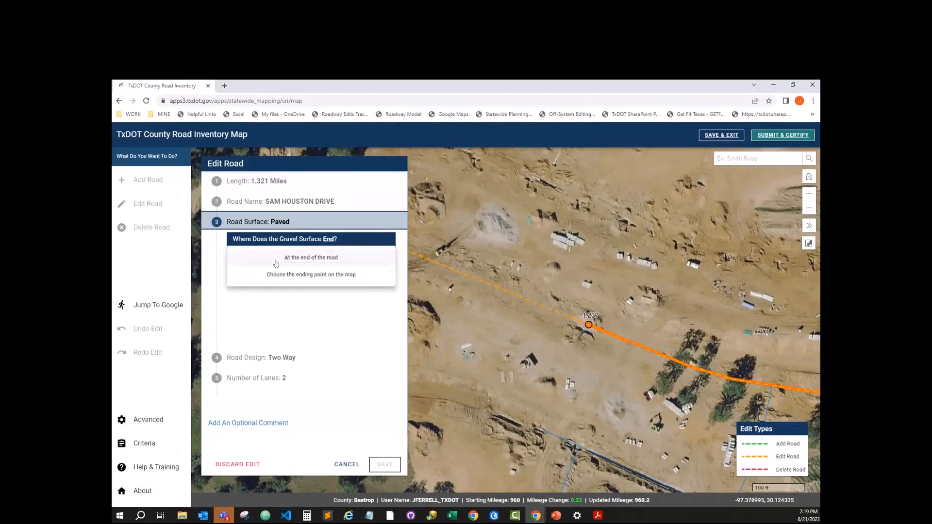
pyautogui.click(372, 280)
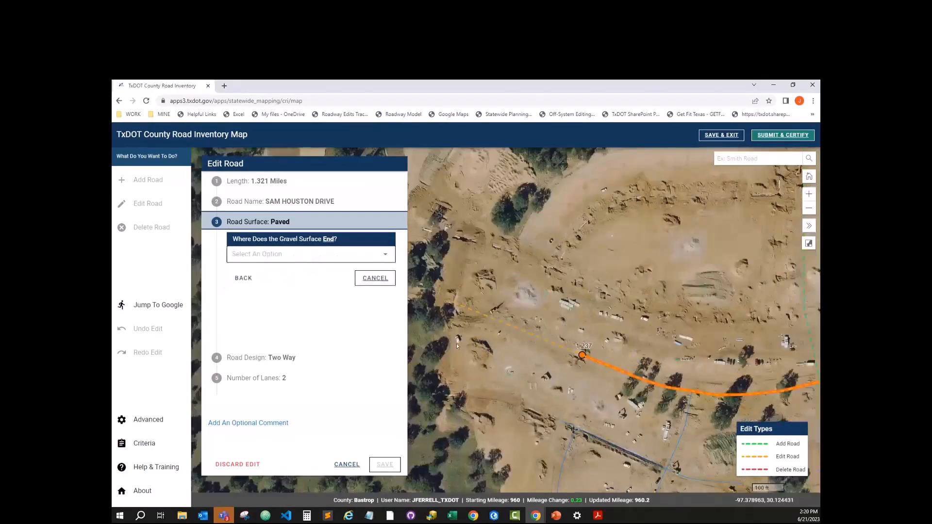
pyautogui.click(382, 256)
pyautogui.click(342, 258)
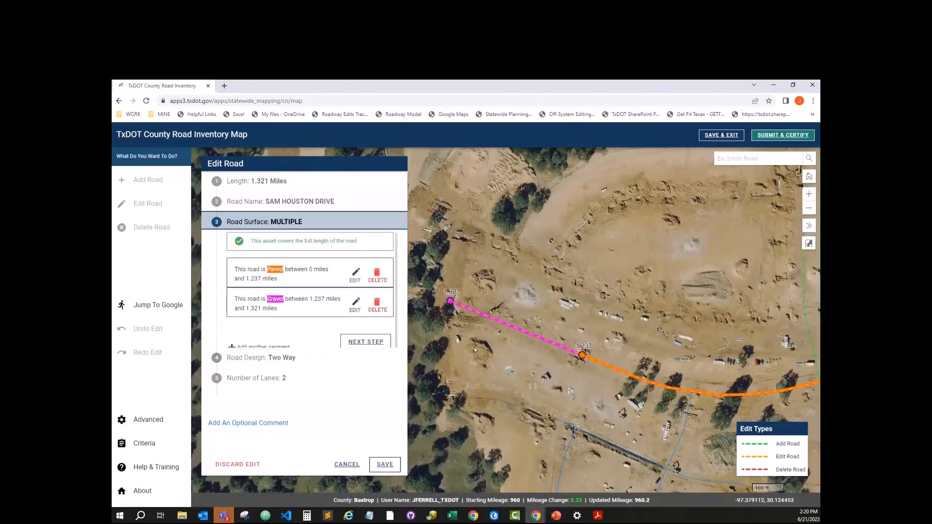
# Review the paved and gravel segments along the whole of Sam Houston Drive and continue to the road design.
pyautogui.scroll(-2, 474, 346)
pyautogui.moveTo(478, 347); pyautogui.dragTo(417, 318)
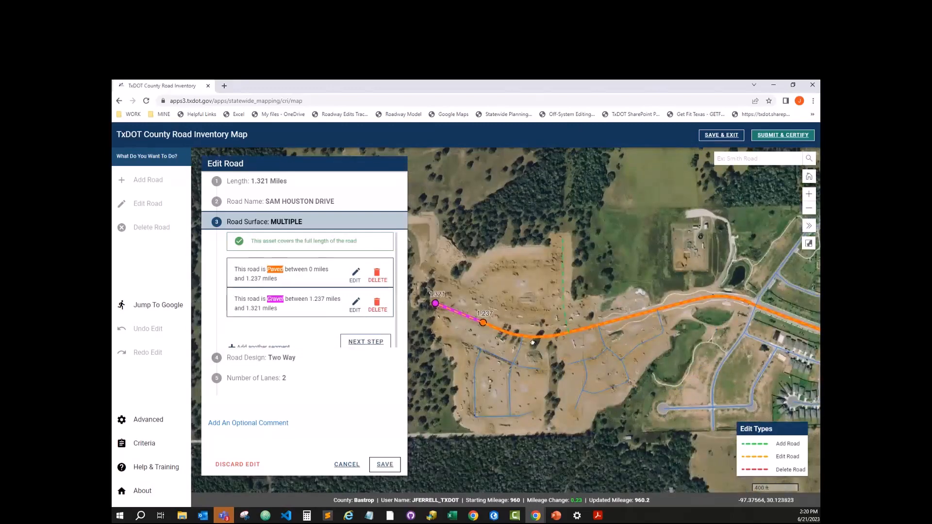
pyautogui.moveTo(583, 344); pyautogui.dragTo(549, 340)
pyautogui.scroll(-2, 558, 333)
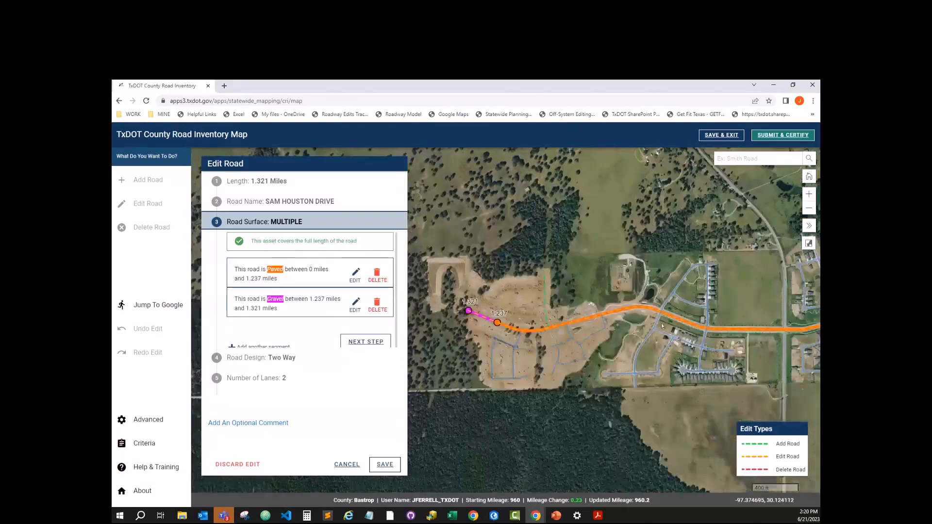
pyautogui.scroll(-2, 728, 300)
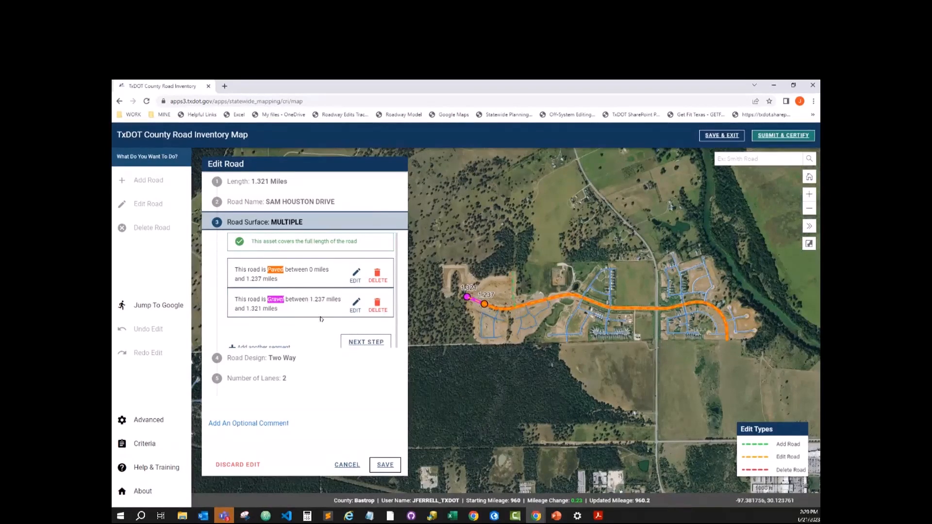
pyautogui.scroll(-1, 321, 315)
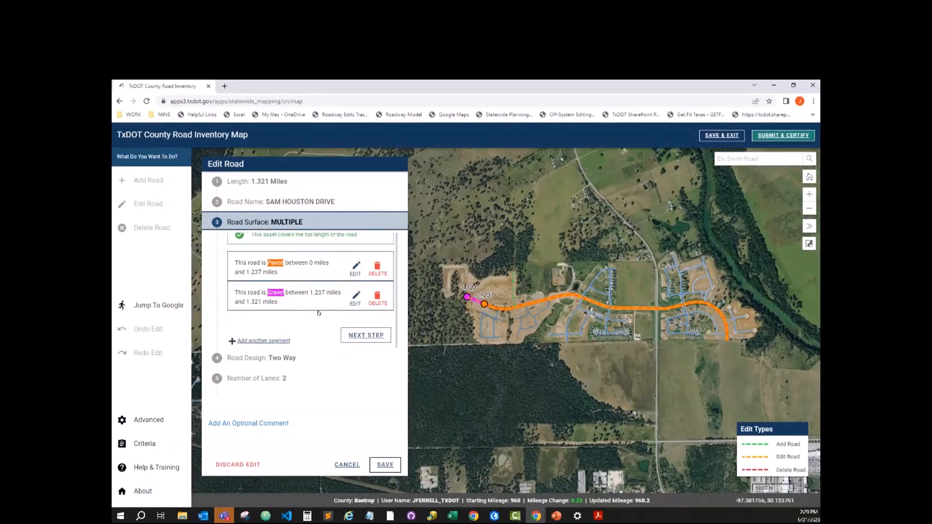
pyautogui.click(348, 333)
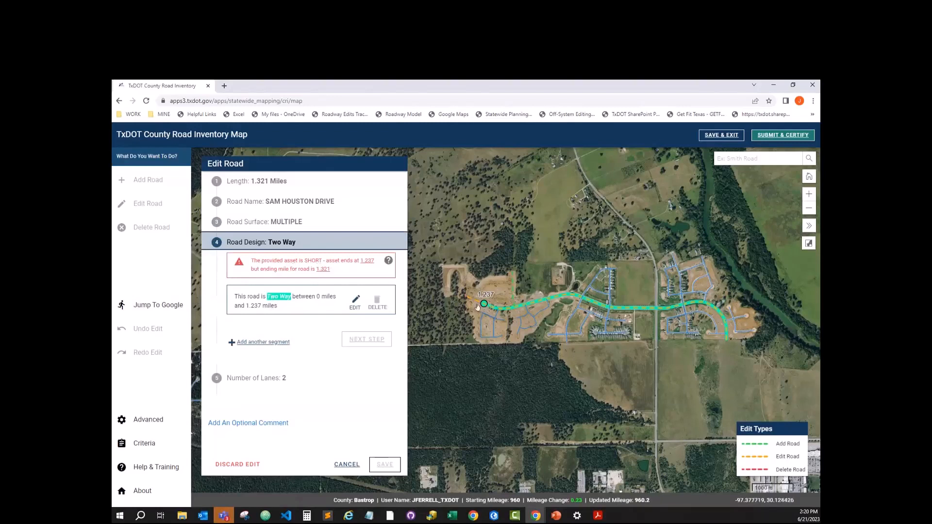
# Make the existing Two Way design cover the full length of the road and continue to the number of lanes.
pyautogui.scroll(2, 466, 302)
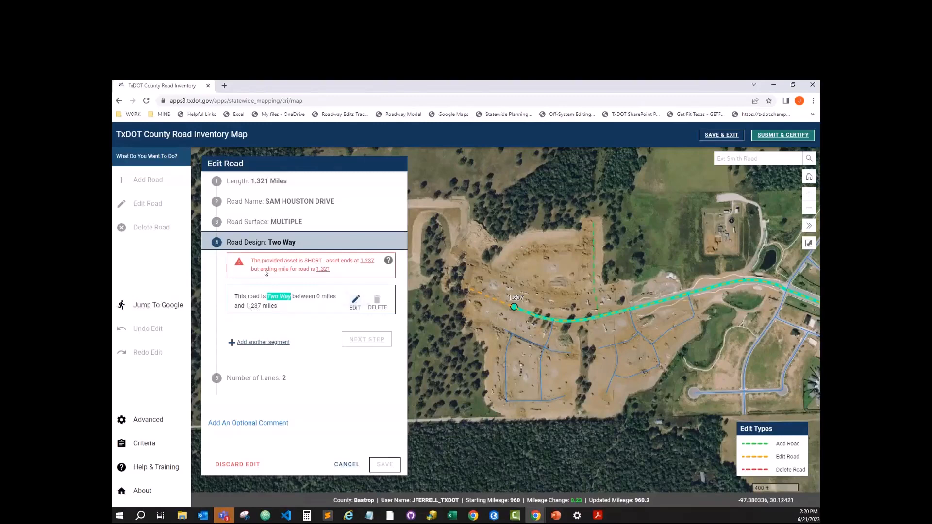
pyautogui.click(354, 303)
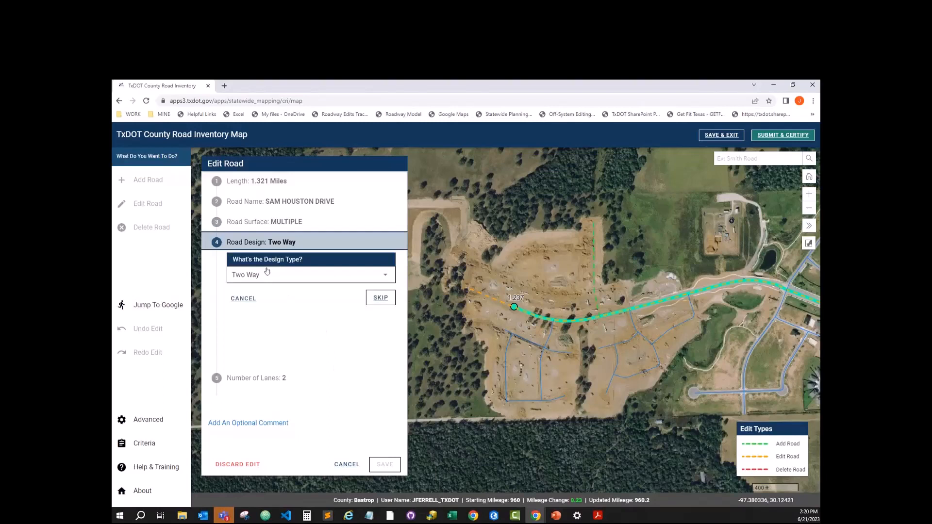
pyautogui.click(370, 298)
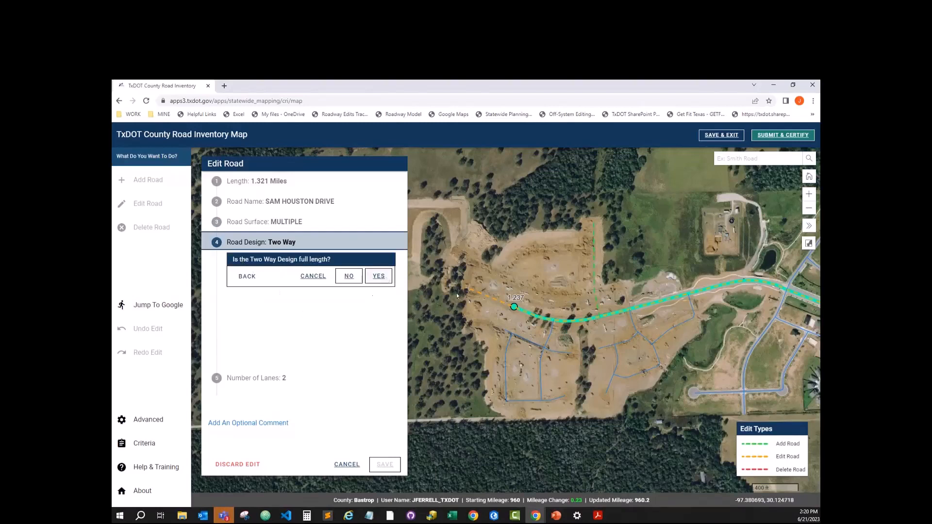
pyautogui.click(384, 275)
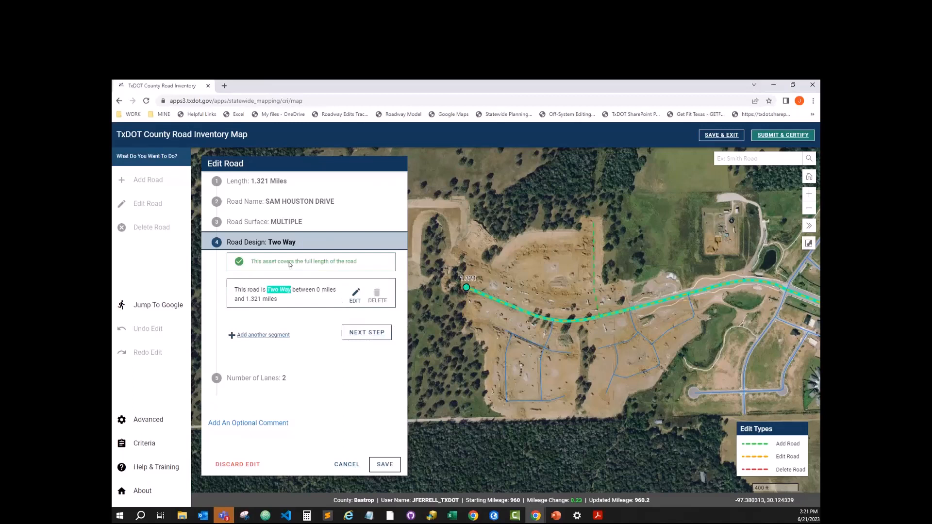
pyautogui.click(366, 332)
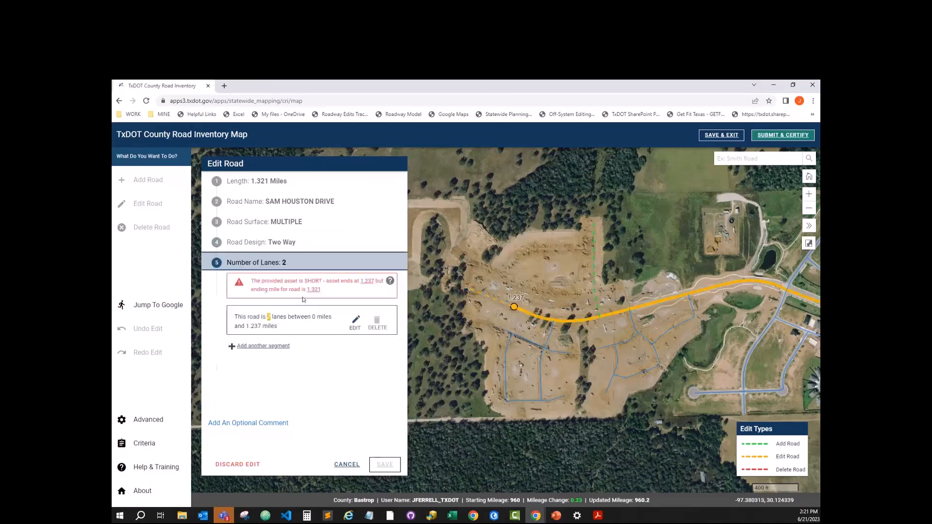
# Keep 2 lanes, make that segment cover the full length of the road, and save the road edit.
pyautogui.click(354, 320)
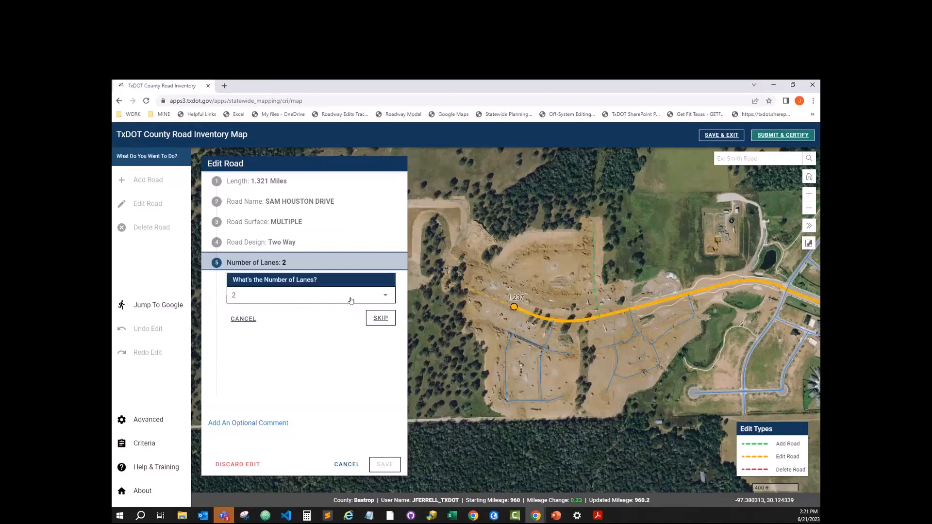
pyautogui.click(376, 320)
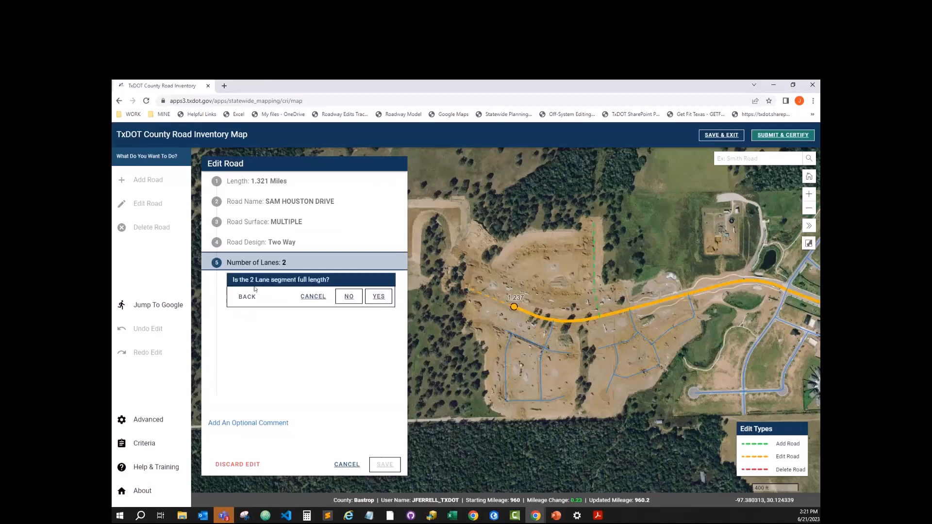
pyautogui.click(373, 298)
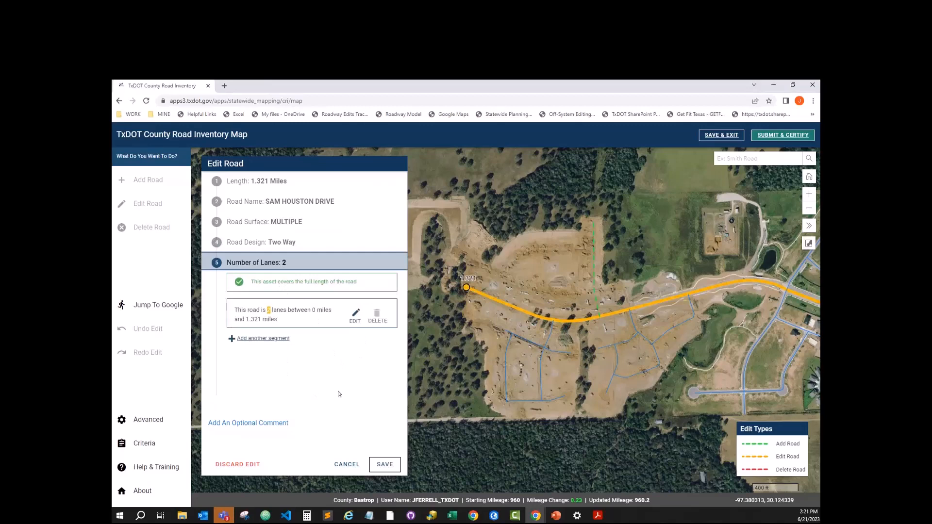
pyautogui.click(385, 464)
# Reopen the edited Sam Houston Drive from the map and review its road surface segments.
pyautogui.moveTo(535, 365); pyautogui.dragTo(416, 383)
pyautogui.click(809, 226)
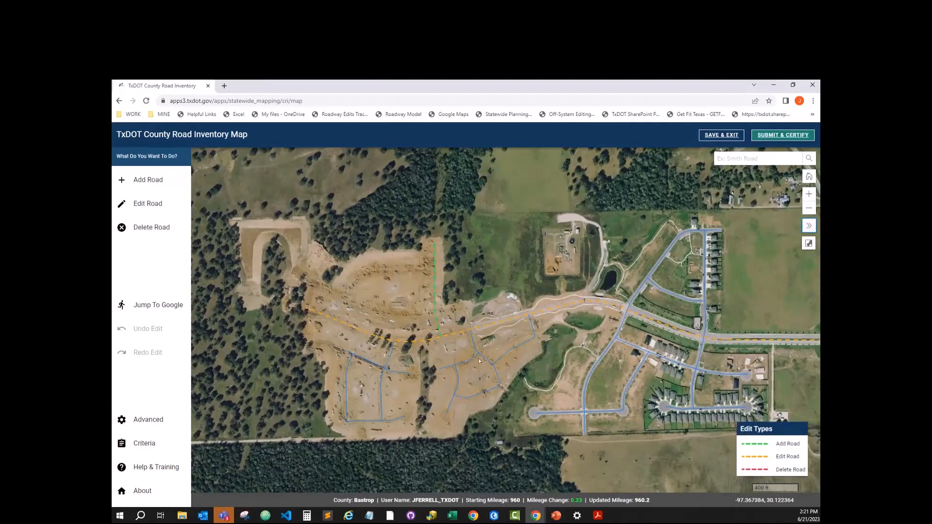
pyautogui.click(404, 343)
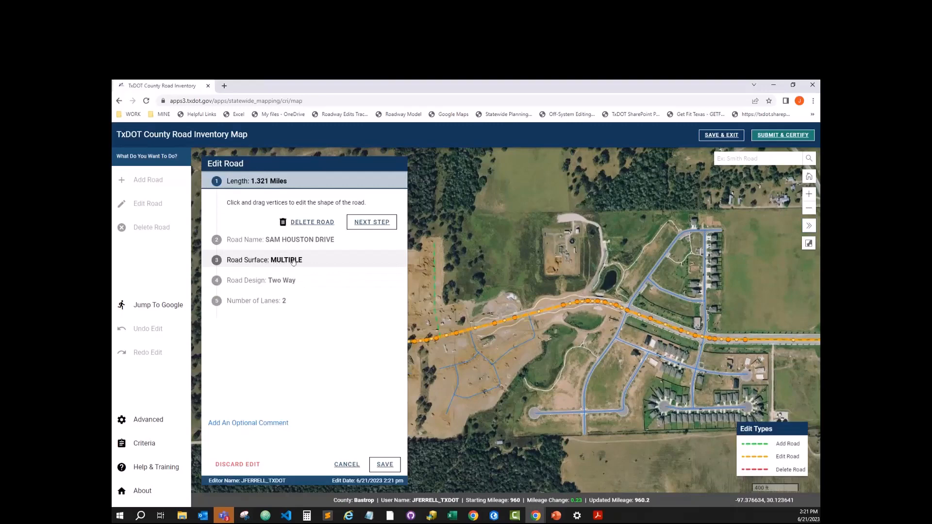
pyautogui.click(299, 261)
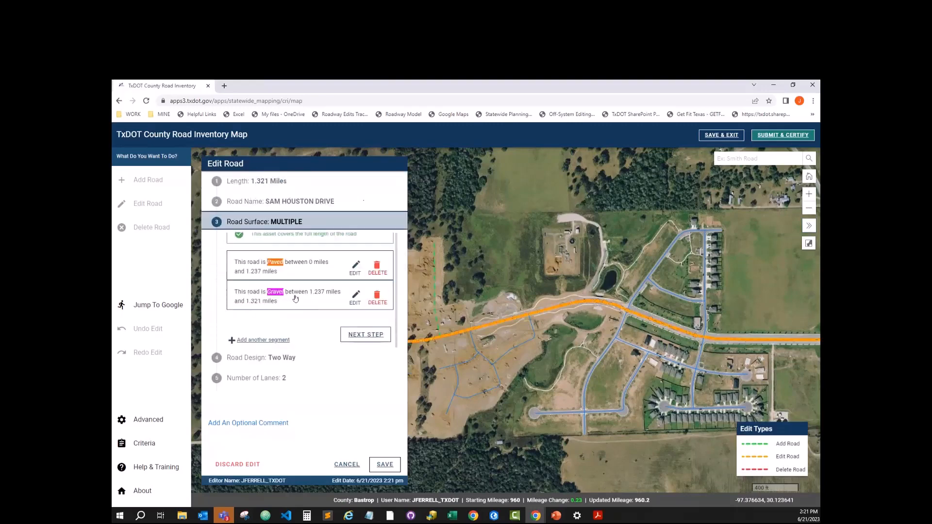
# View the west end of Sam Houston Drive with its gravel segment and close the road edit without saving.
pyautogui.scroll(1, 296, 298)
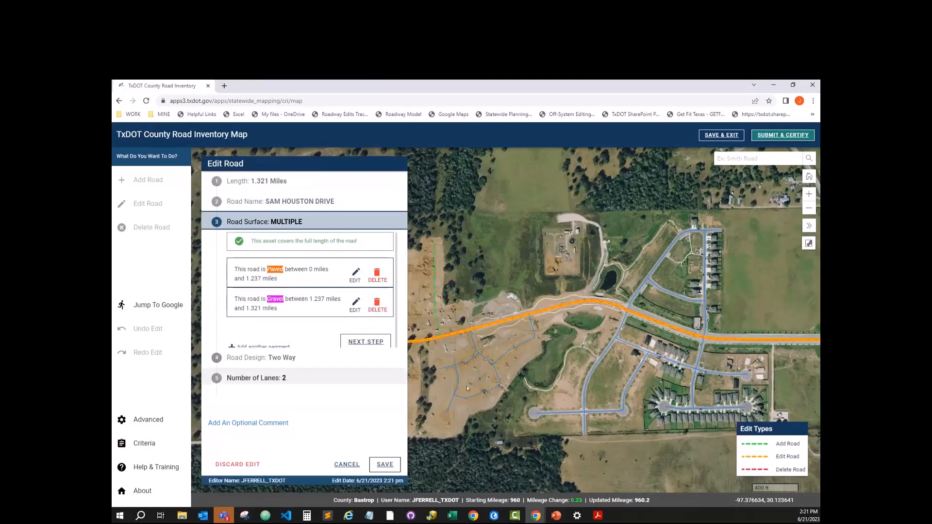
pyautogui.moveTo(529, 389); pyautogui.dragTo(548, 385)
pyautogui.scroll(-1, 546, 384)
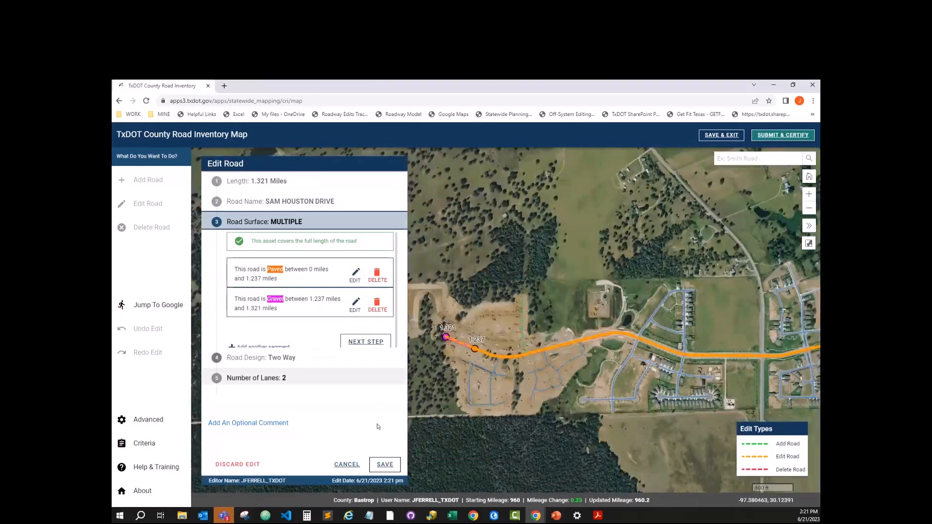
pyautogui.click(347, 465)
pyautogui.moveTo(556, 378); pyautogui.dragTo(500, 371)
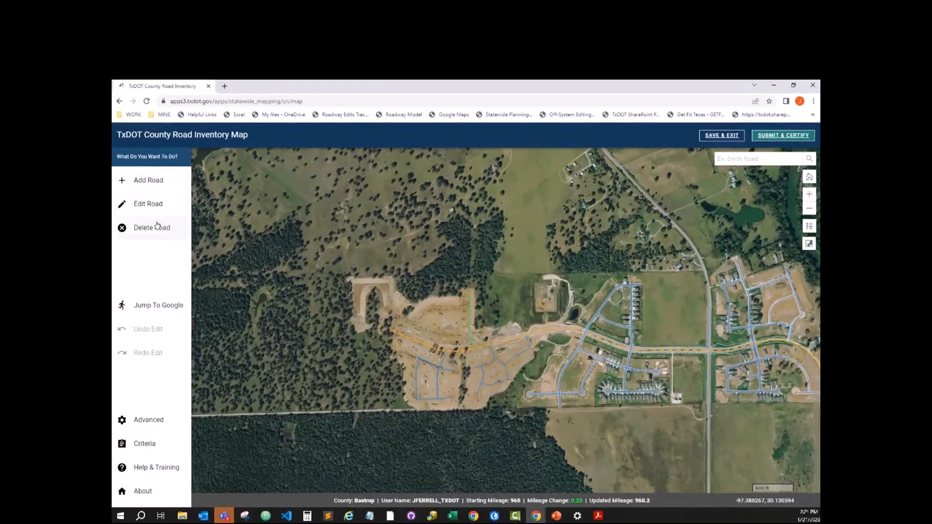
pyautogui.moveTo(436, 263); pyautogui.dragTo(374, 262)
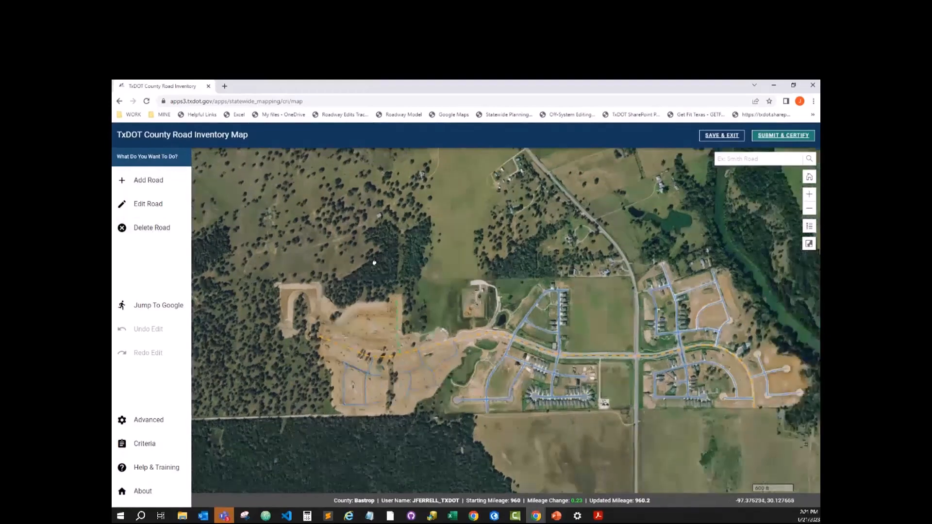
# Switch the basemap from aerial imagery to the street map and locate the short county roads beside the river west of Bastrop.
pyautogui.click(807, 245)
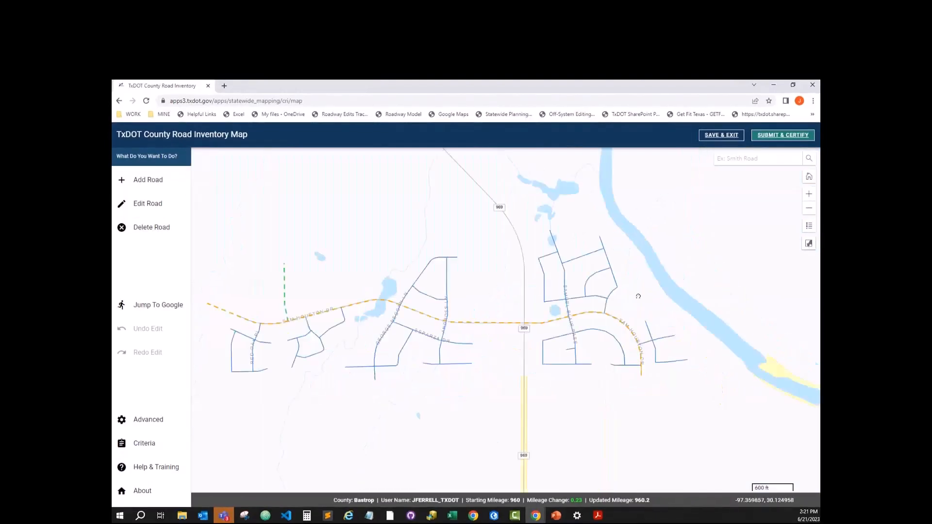
pyautogui.scroll(-3, 613, 287)
pyautogui.moveTo(631, 324); pyautogui.dragTo(475, 333)
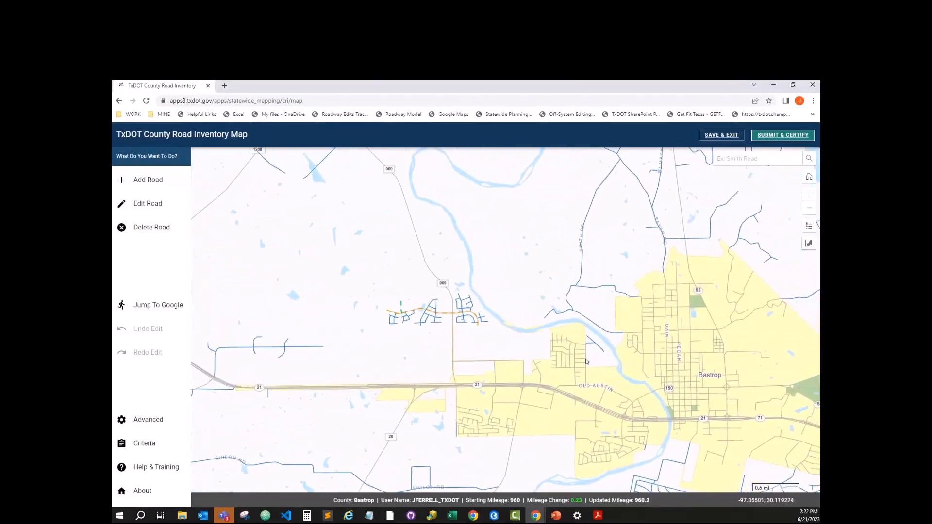
pyautogui.moveTo(598, 361); pyautogui.dragTo(528, 351)
pyautogui.scroll(1, 527, 351)
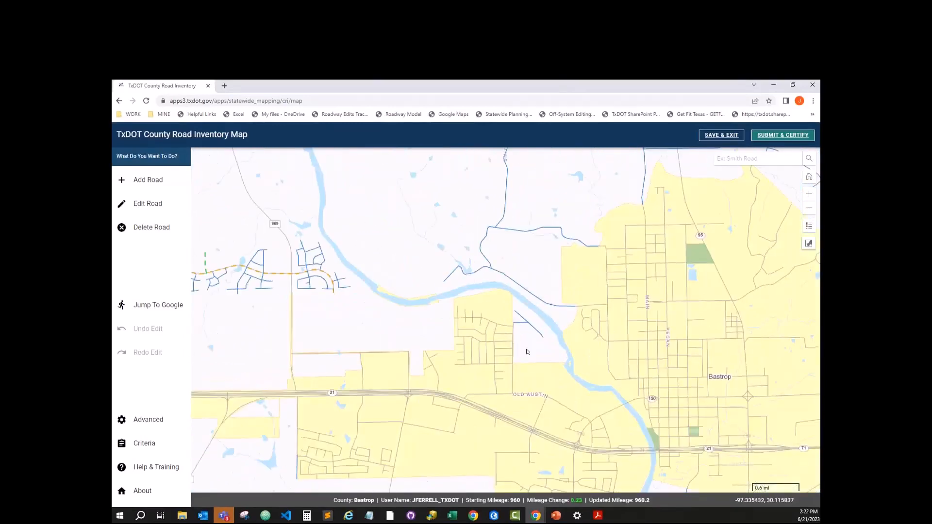
pyautogui.scroll(1, 525, 341)
pyautogui.scroll(-3, 529, 341)
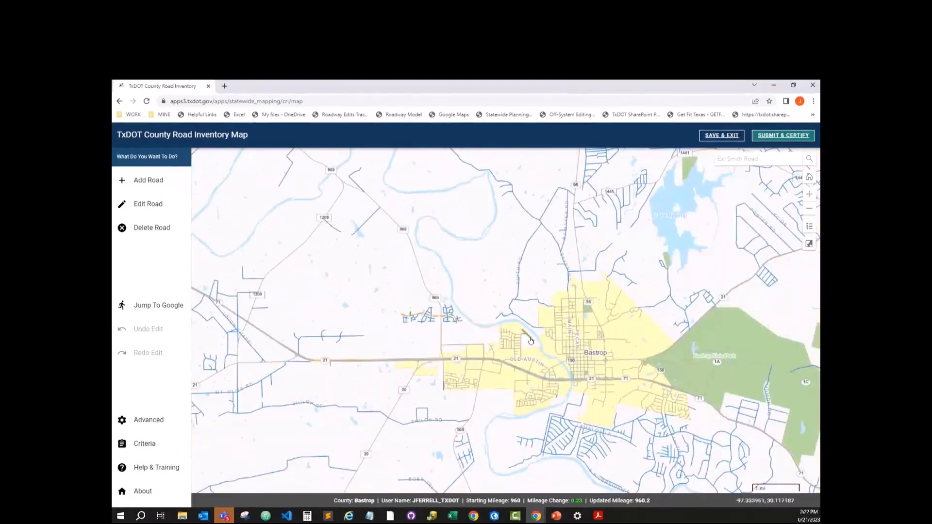
pyautogui.scroll(1, 514, 339)
pyautogui.scroll(1, 507, 343)
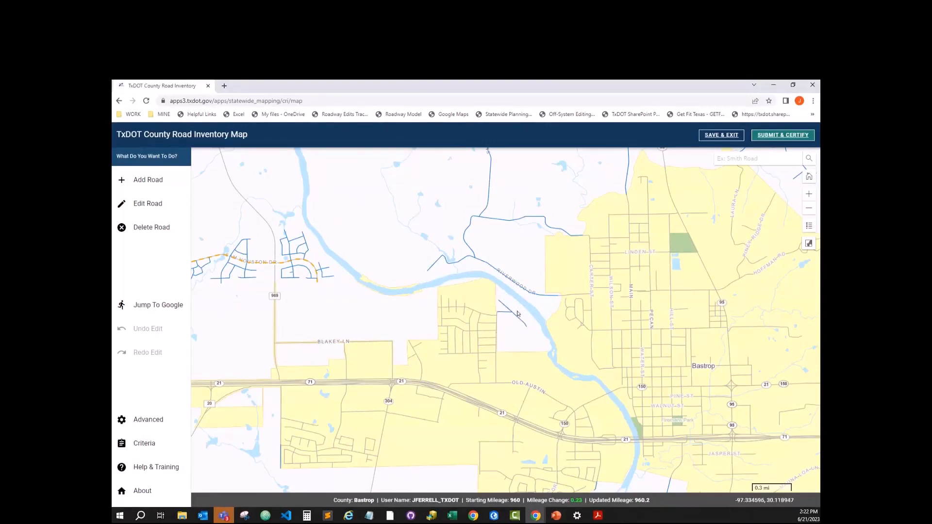
pyautogui.scroll(3, 508, 326)
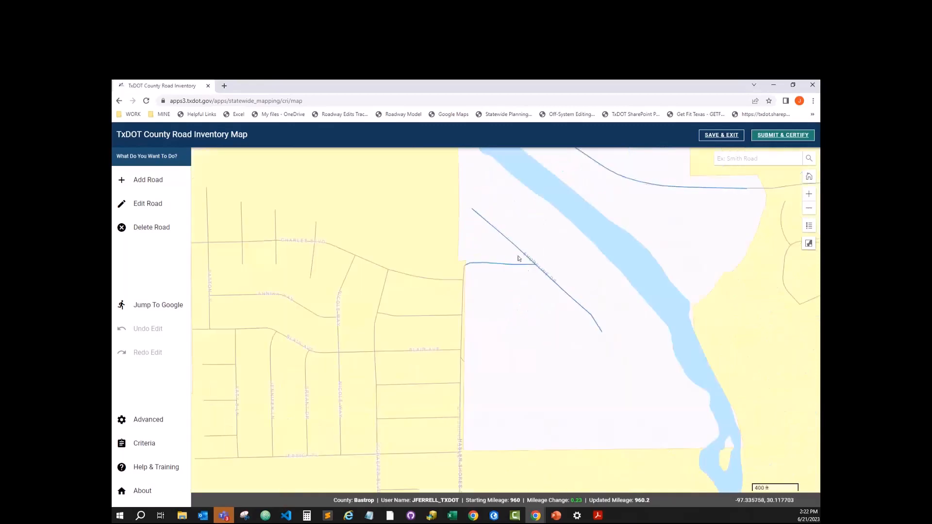
pyautogui.scroll(-1, 508, 289)
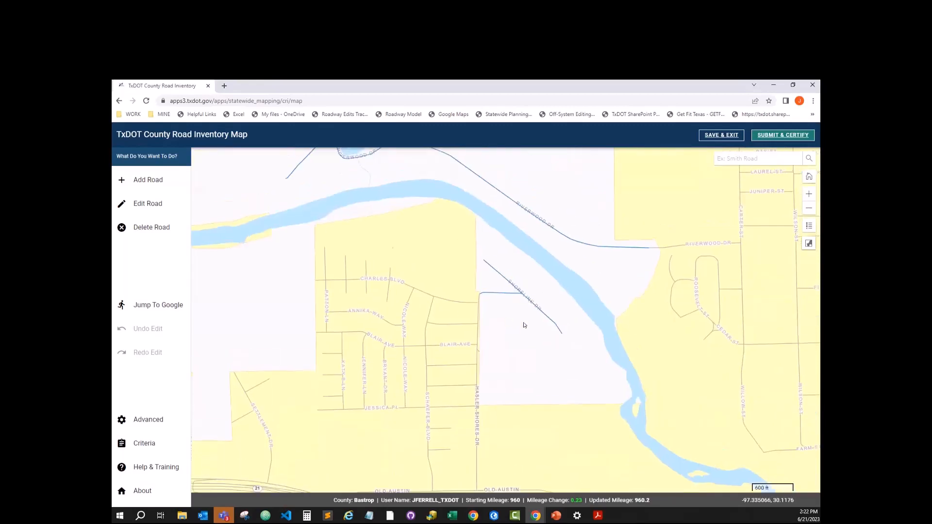
pyautogui.scroll(-1, 525, 325)
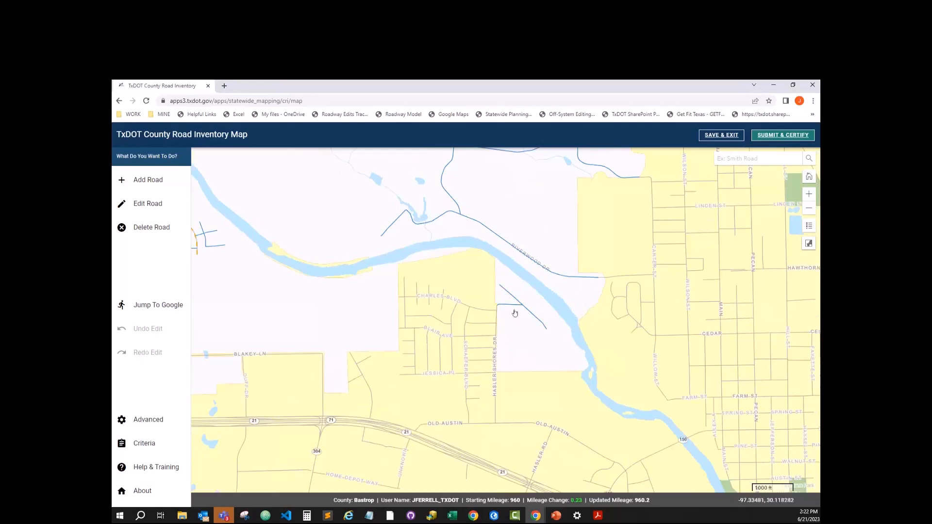
# Choose the short Hasler Shores Drive segment east of the city limits for deletion and review the available deletion reasons.
pyautogui.click(164, 231)
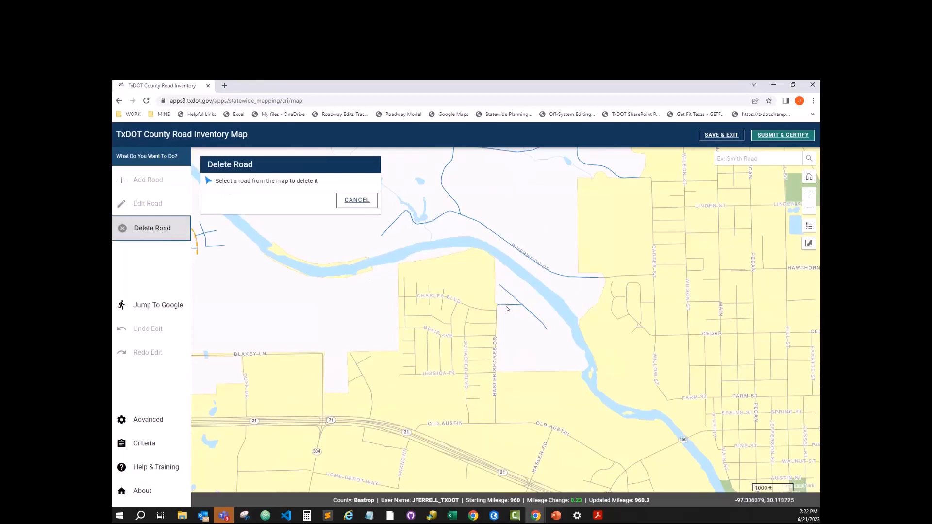
pyautogui.click(507, 306)
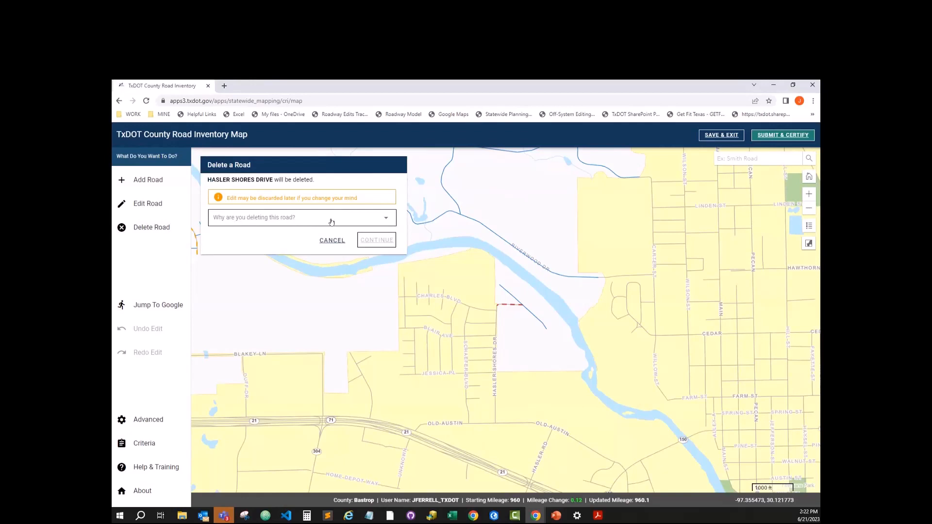
pyautogui.click(332, 222)
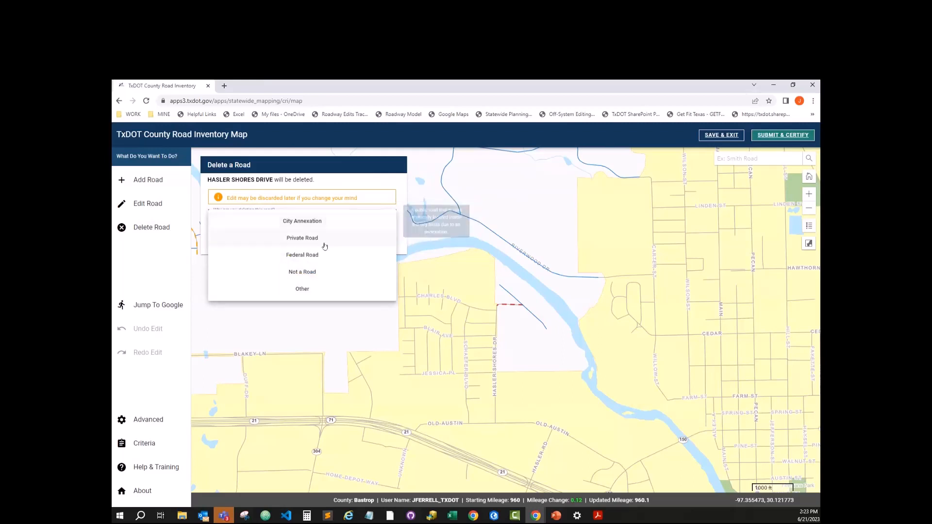
pyautogui.moveTo(319, 241)
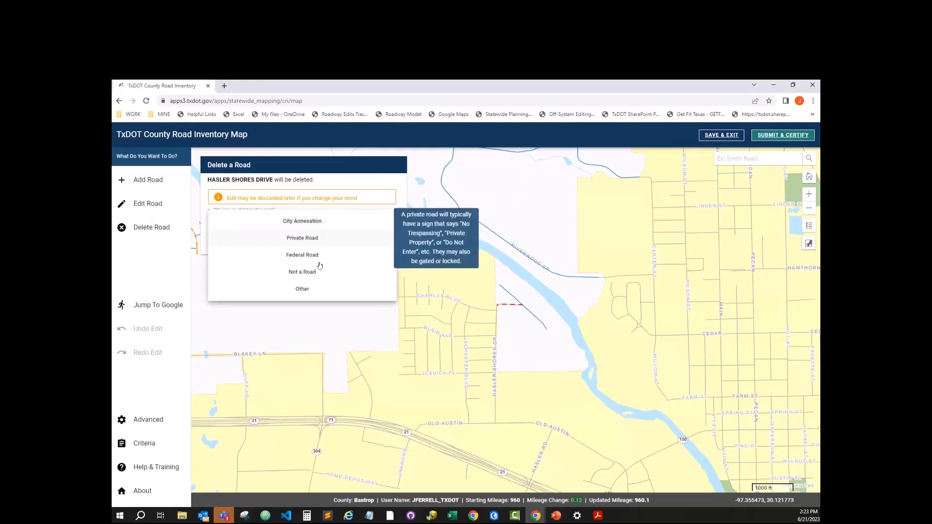
pyautogui.moveTo(319, 258)
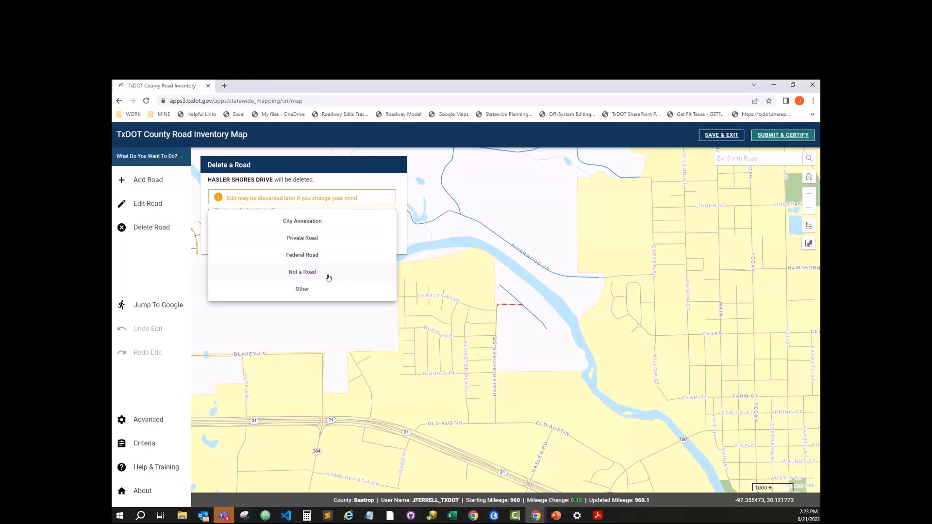
pyautogui.moveTo(323, 294)
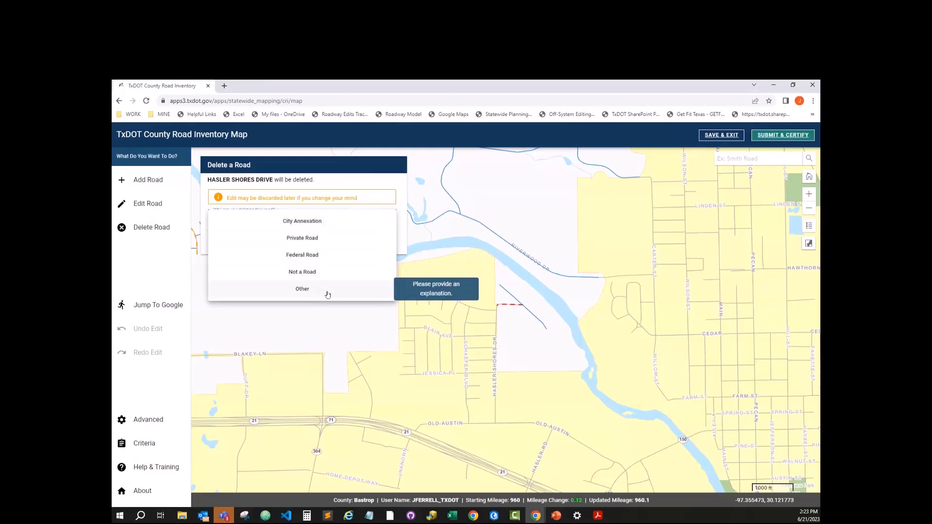
# Give City Annexation as the reason, choose to provide a link or explanation, enter "here's the link", and confirm the Hasler Shores Drive deletion.
pyautogui.click(322, 222)
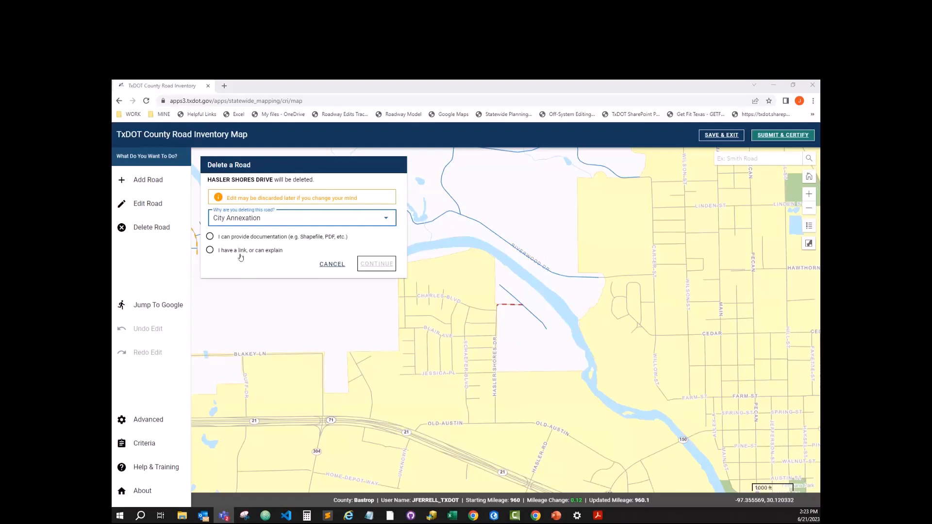
pyautogui.click(210, 250)
pyautogui.click(210, 236)
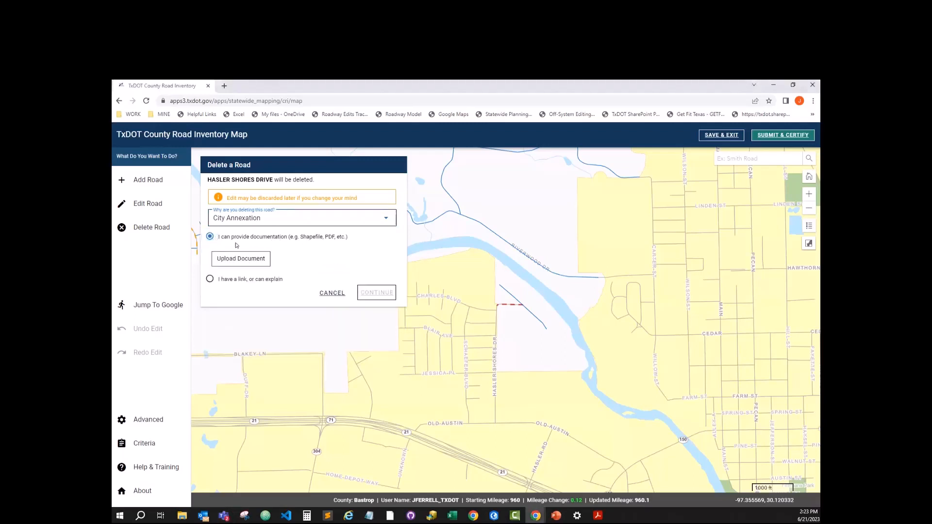
pyautogui.click(209, 278)
pyautogui.click(265, 277)
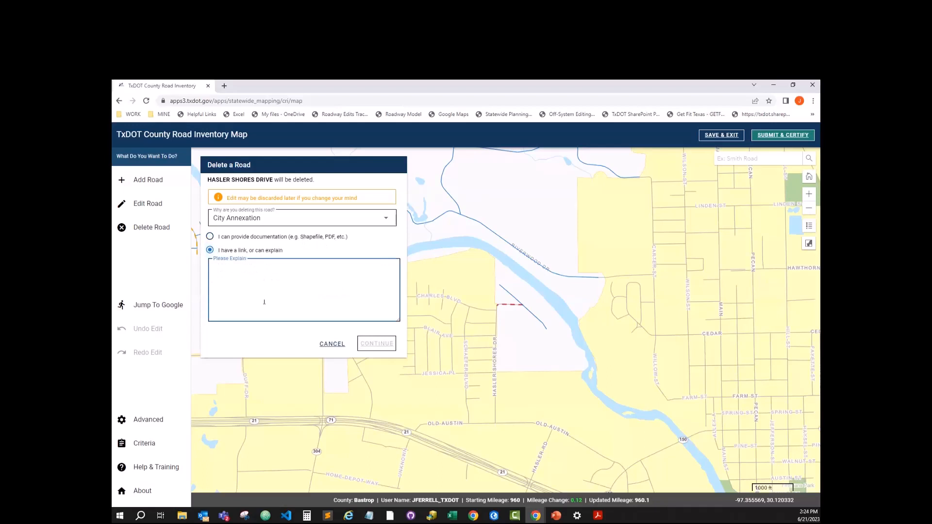
pyautogui.write("here's the link")
pyautogui.click(376, 344)
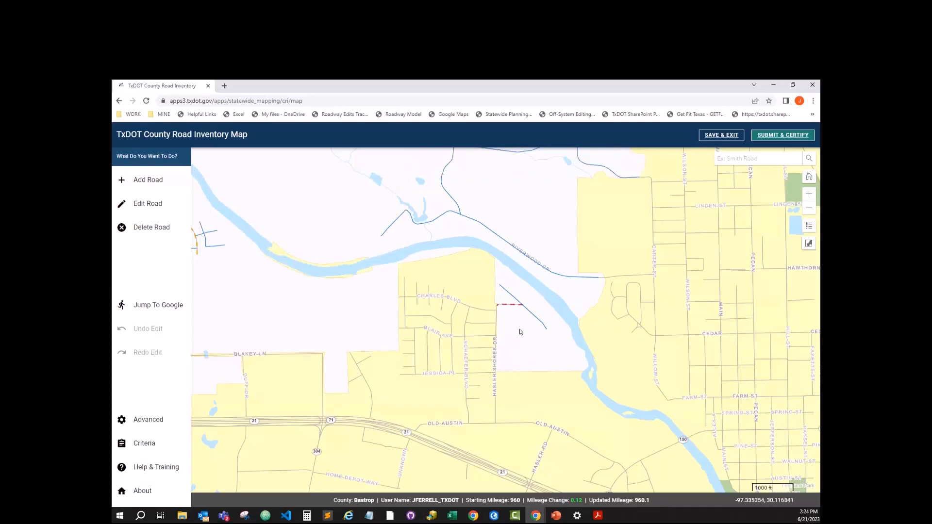
# Reopen the deleted Hasler Shores Drive segment from the map and keep it marked for deletion.
pyautogui.moveTo(521, 330); pyautogui.dragTo(501, 339)
pyautogui.click(495, 318)
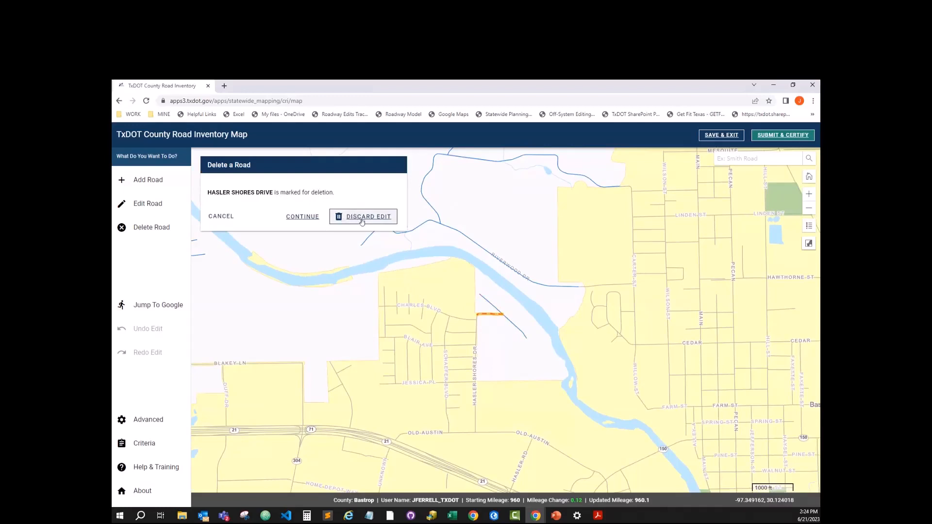
pyautogui.click(301, 217)
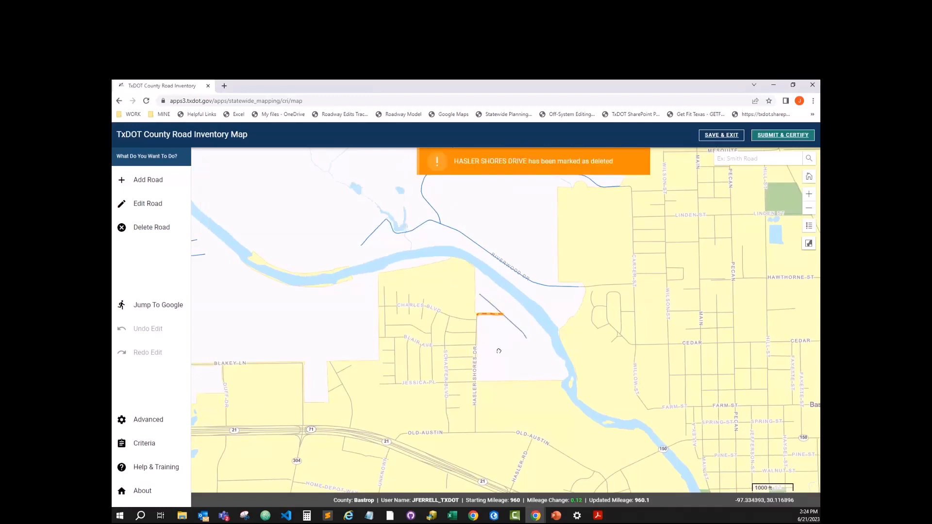
# Open the diagonal Shoreline Drive for editing and request deletion of the road from within the edit.
pyautogui.moveTo(498, 351); pyautogui.dragTo(476, 355)
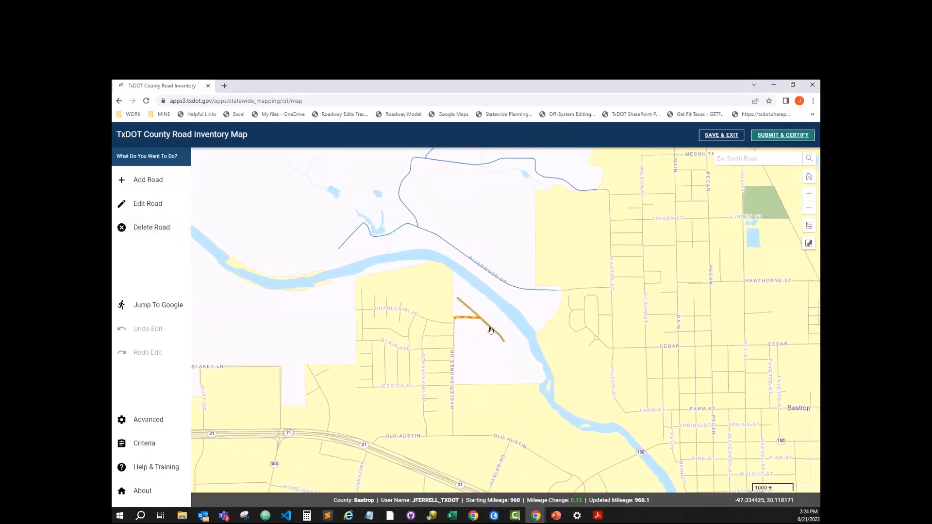
pyautogui.click(491, 331)
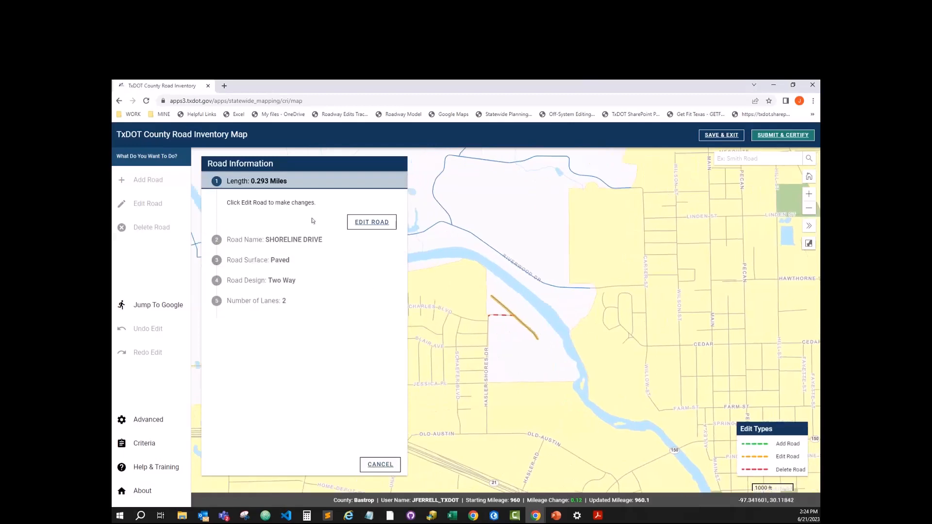
pyautogui.click(361, 223)
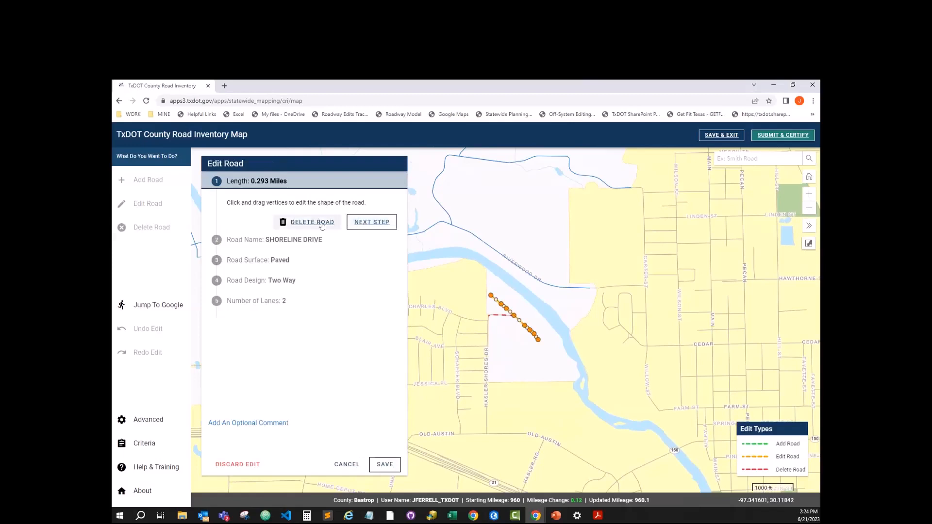
pyautogui.click(322, 225)
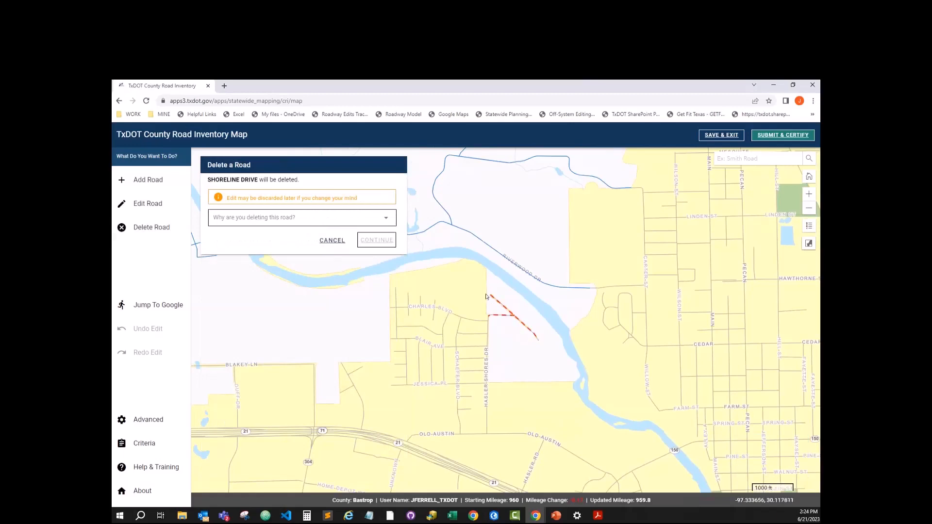
# Give City Annexation as the reason for deleting Shoreline Drive, enter "link" as the explanation, and confirm the deletion.
pyautogui.click(304, 218)
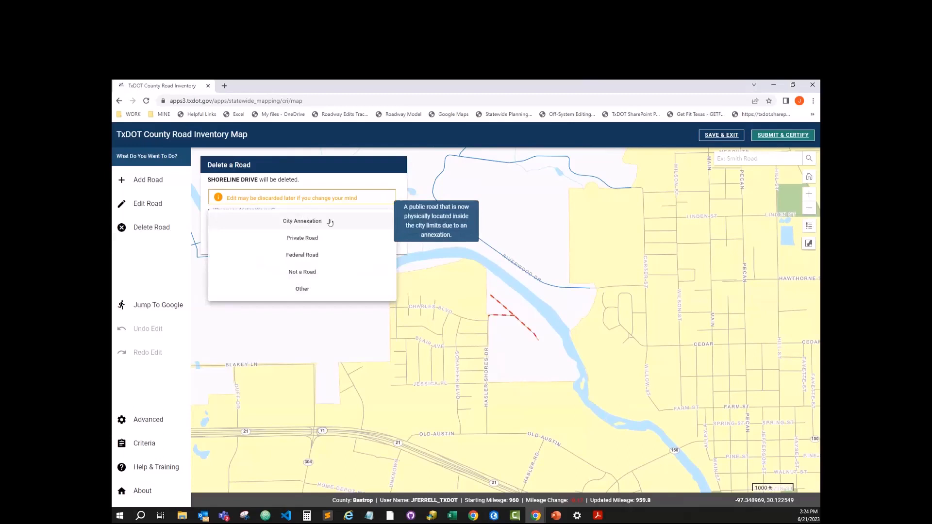
pyautogui.click(330, 222)
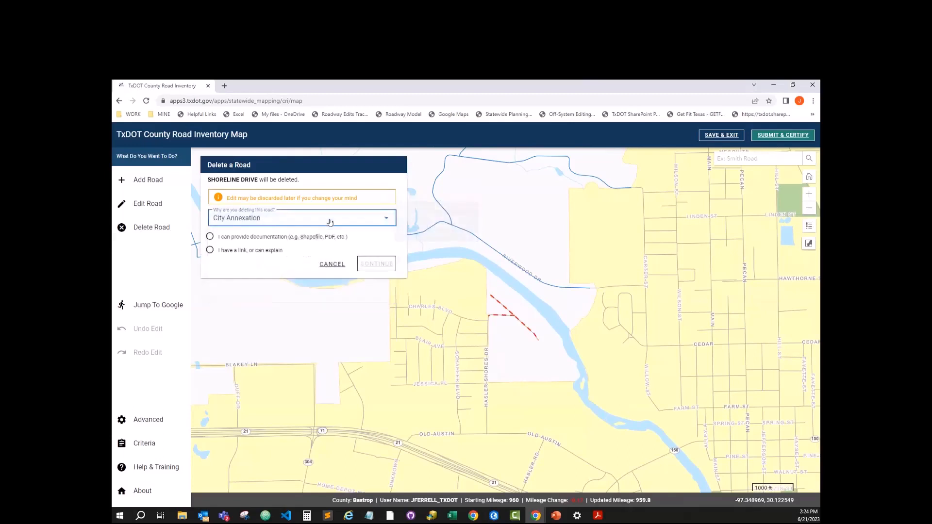
pyautogui.click(210, 251)
pyautogui.click(265, 287)
pyautogui.write('link')
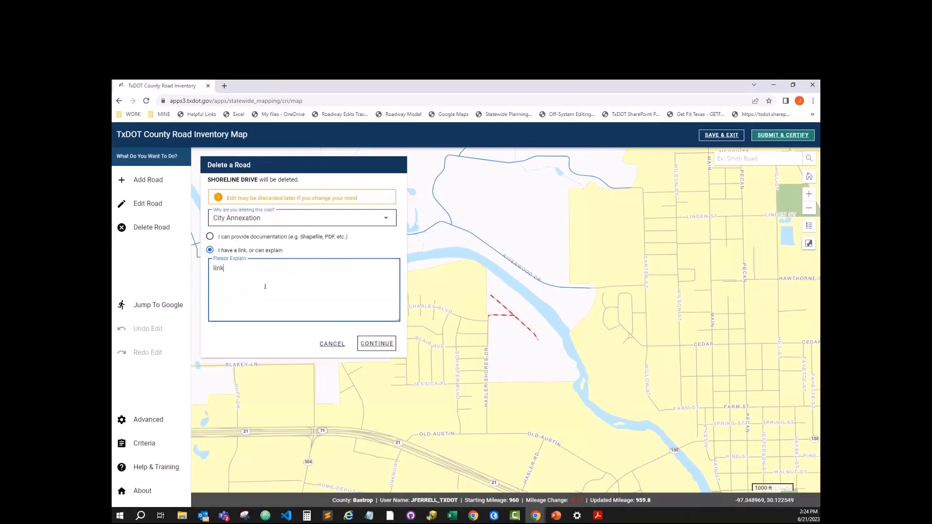
pyautogui.click(377, 344)
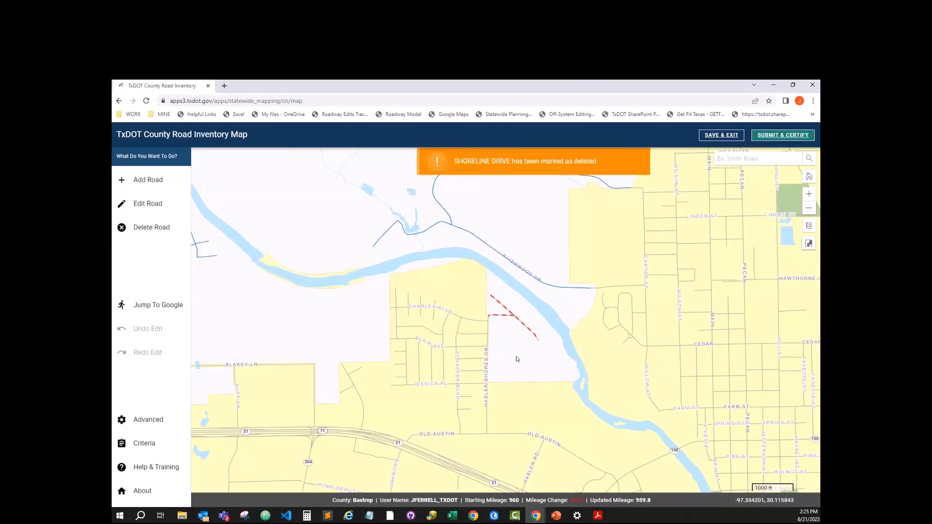
pyautogui.moveTo(518, 359); pyautogui.dragTo(531, 379)
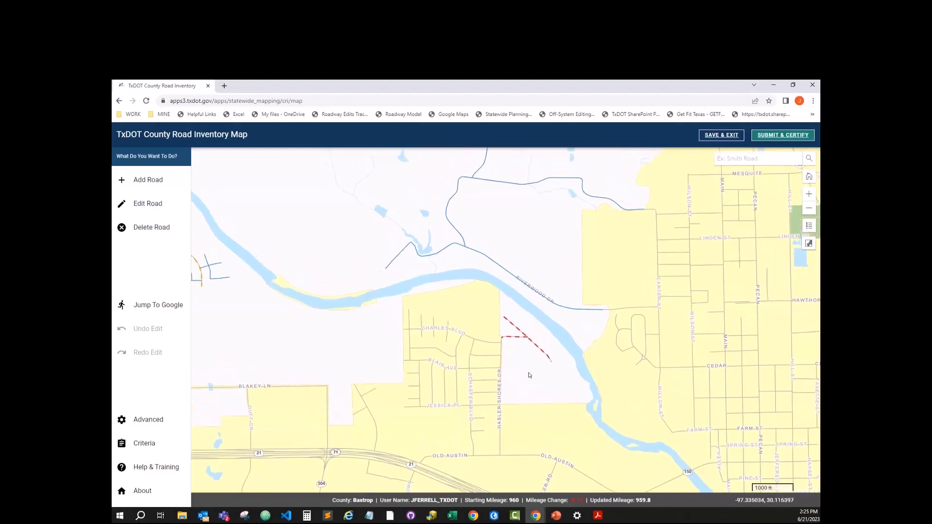
pyautogui.scroll(-2, 519, 374)
pyautogui.moveTo(452, 350)
pyautogui.mouseDown()
pyautogui.moveTo(423, 320)
pyautogui.moveTo(459, 345)
pyautogui.mouseUp()
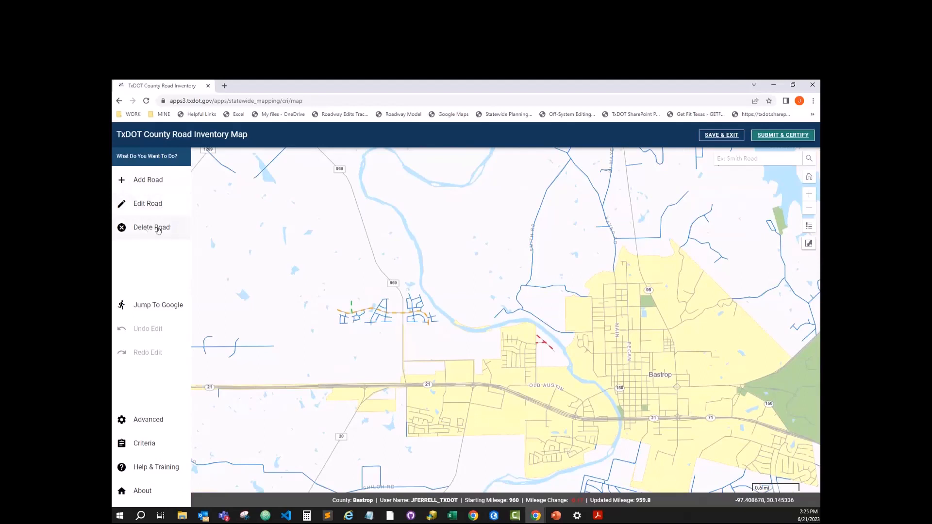
pyautogui.scroll(1, 547, 356)
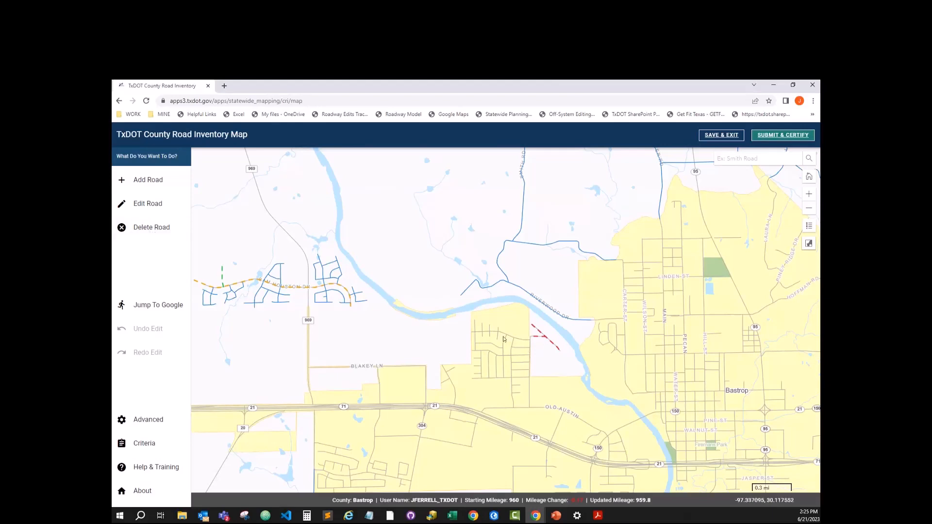
# Open the Advanced page and download the county's road log, Bastrop_Road_Log.csv.
pyautogui.scroll(-1, 437, 326)
pyautogui.moveTo(406, 345); pyautogui.dragTo(428, 302)
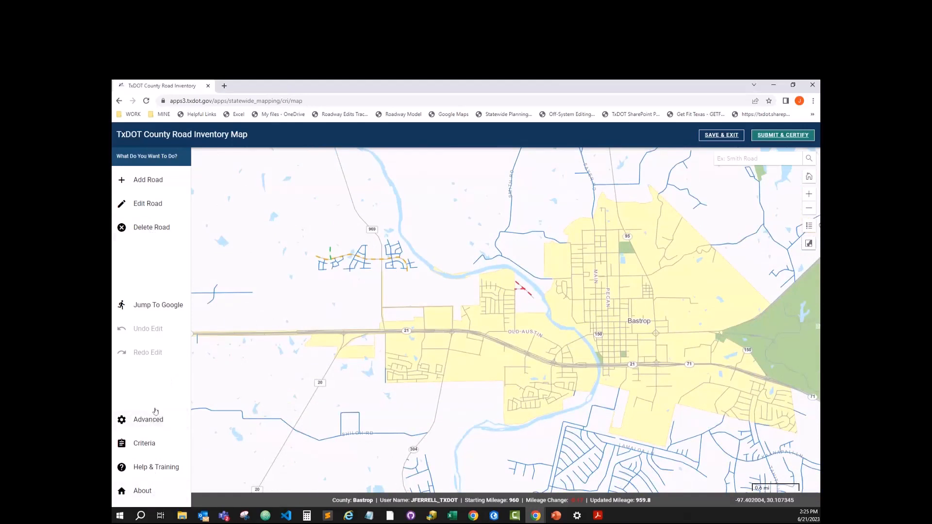
pyautogui.click(154, 426)
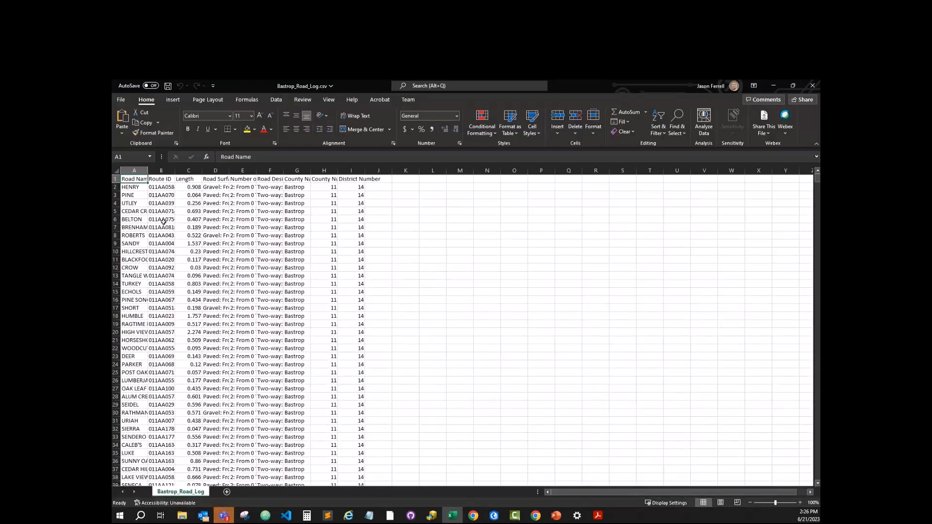
# Auto-fit the widths of all columns in the Bastrop_Road_Log sheet.
pyautogui.click(115, 168)
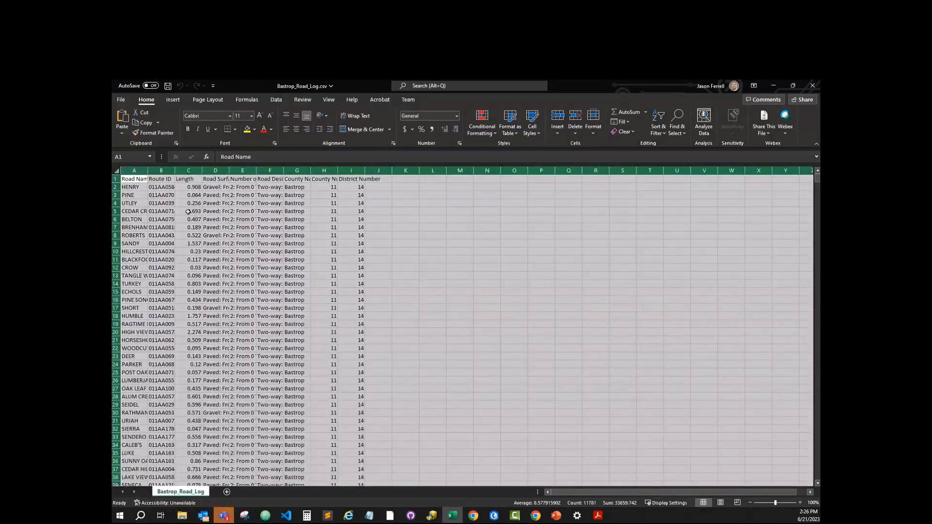
pyautogui.doubleClick(148, 174)
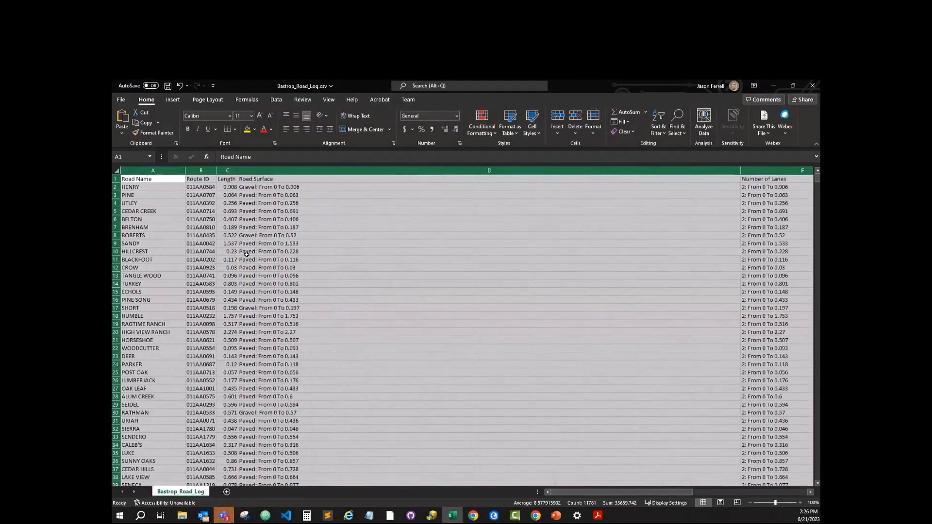
pyautogui.click(341, 206)
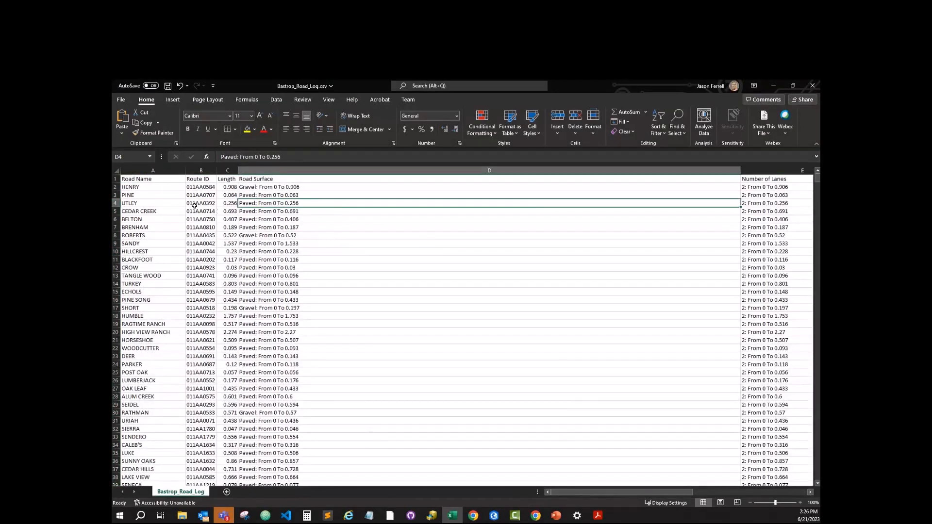
# Examine the road log's name, route ID, length, road surface, number of lanes and road design columns.
pyautogui.click(174, 189)
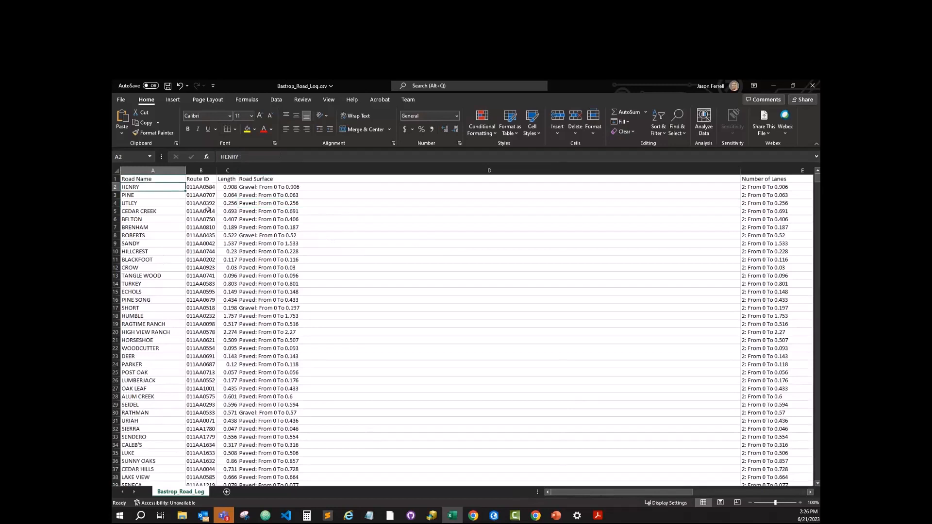
pyautogui.click(201, 171)
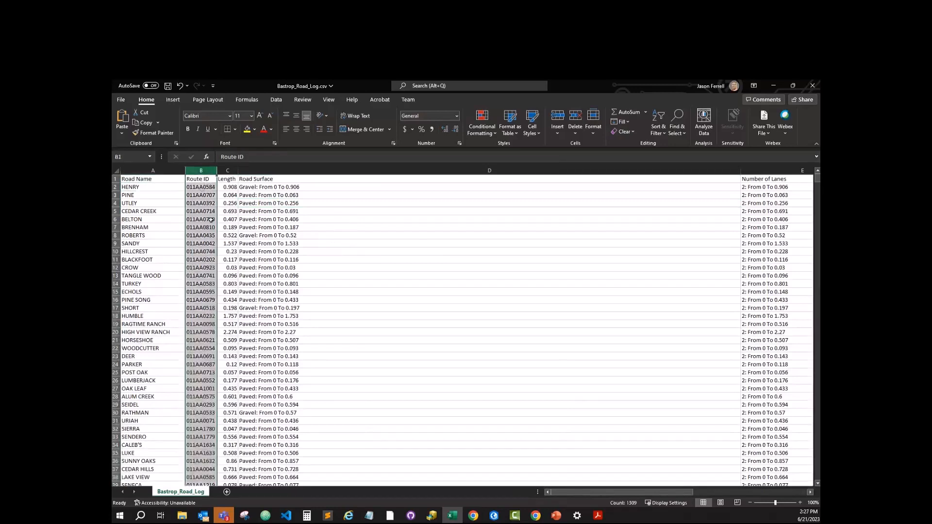
pyautogui.click(232, 236)
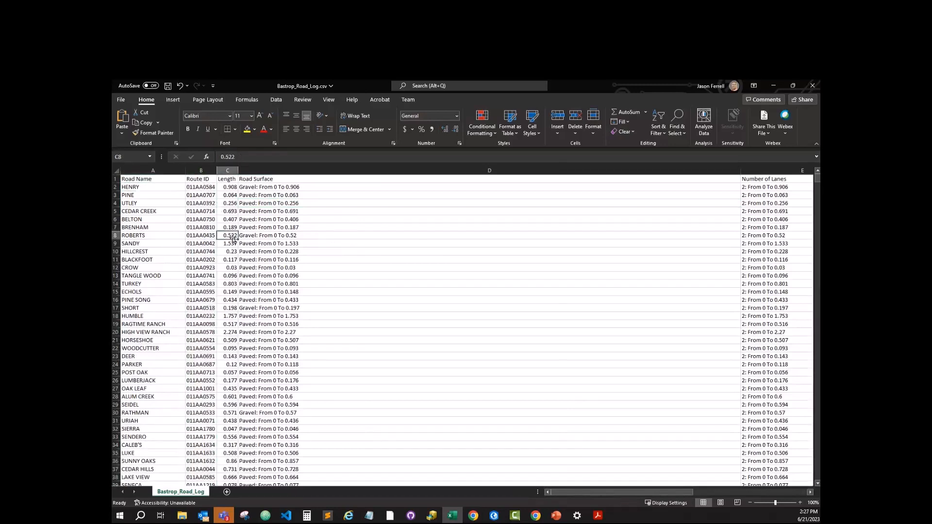
pyautogui.click(228, 171)
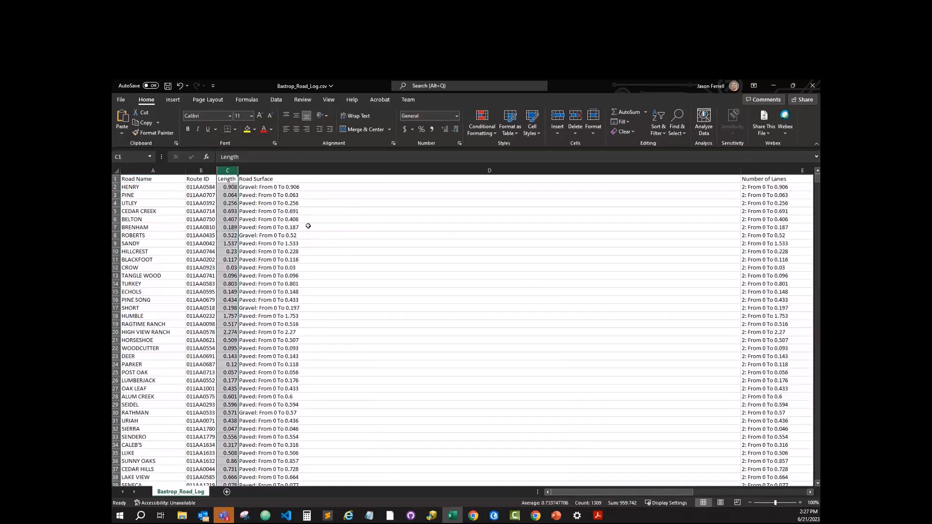
pyautogui.click(313, 171)
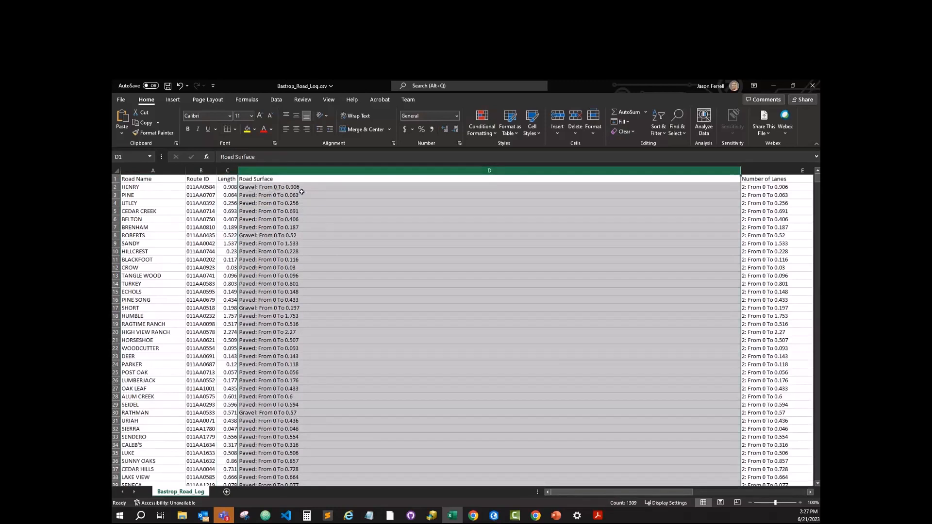
pyautogui.moveTo(622, 496); pyautogui.dragTo(726, 488)
pyautogui.click(678, 171)
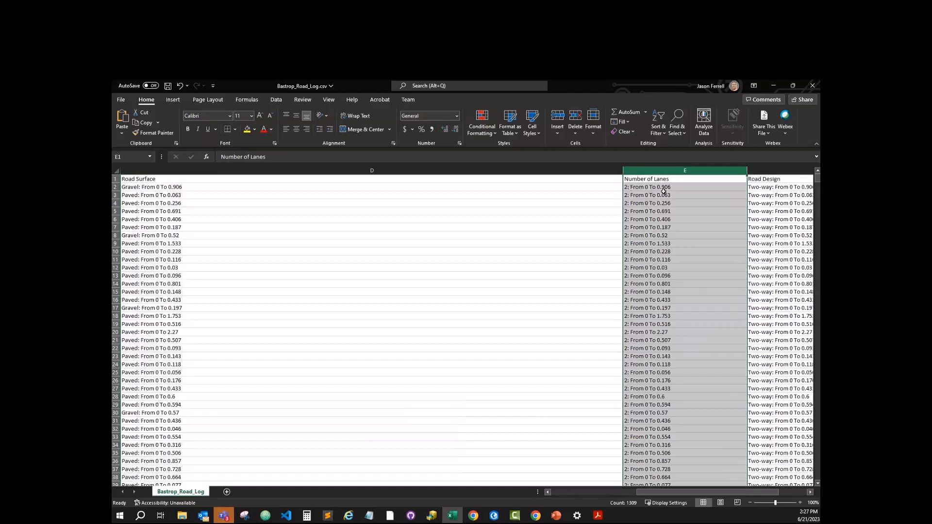
pyautogui.moveTo(688, 490); pyautogui.dragTo(720, 493)
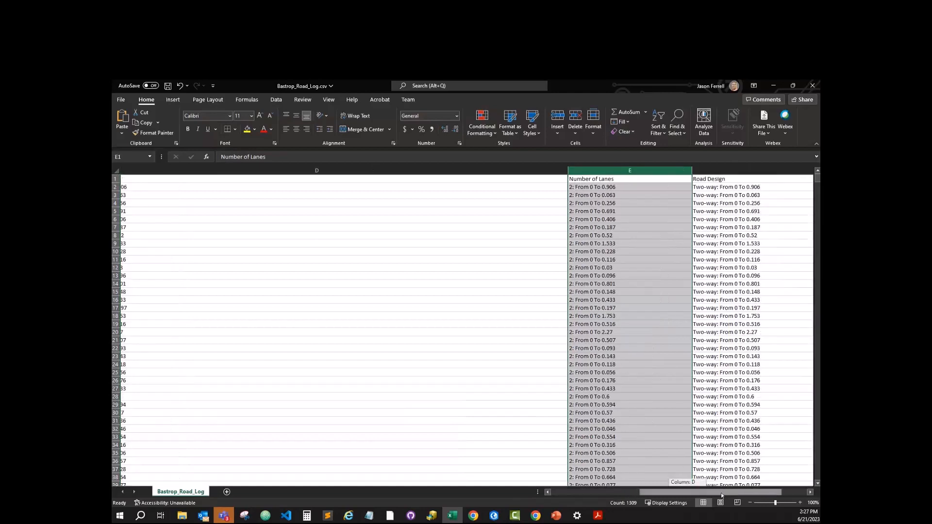
pyautogui.click(280, 170)
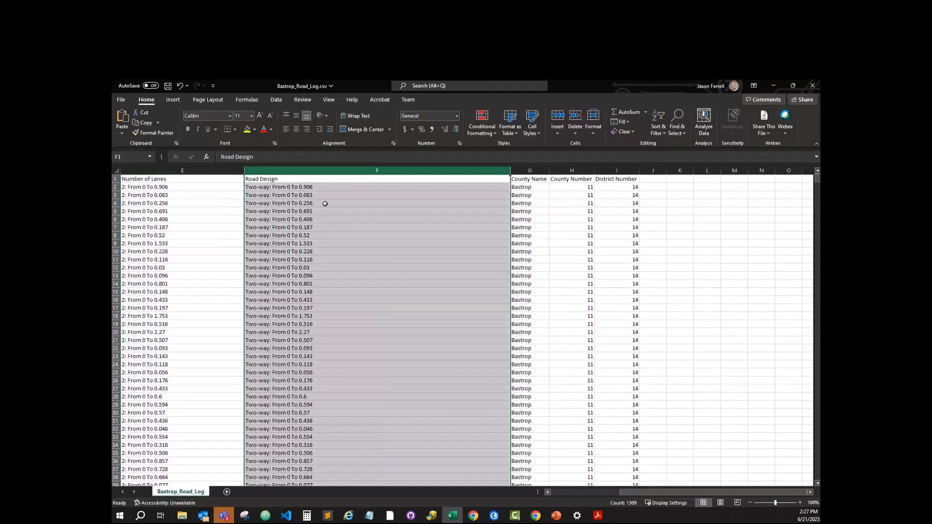
# Examine the county name, county number and district number columns, and return to the road log's first columns.
pyautogui.click(530, 171)
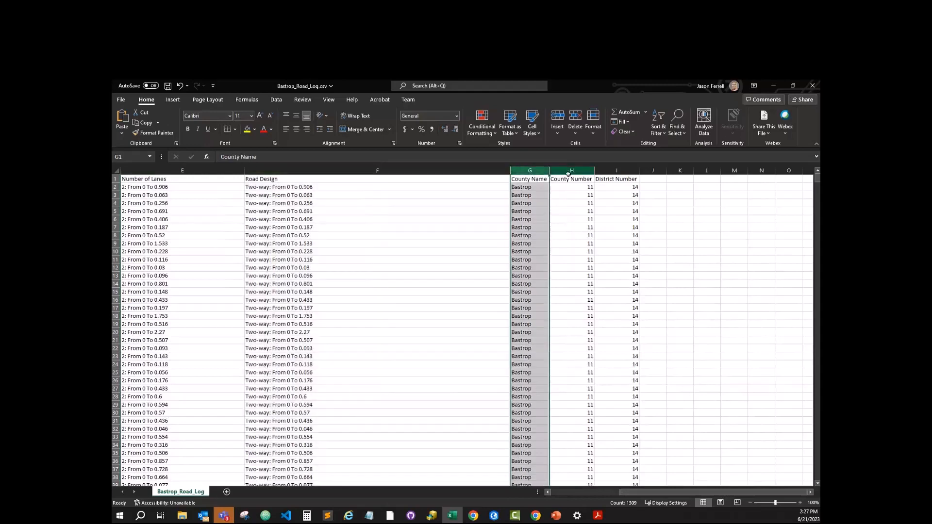
pyautogui.click(572, 171)
pyautogui.click(616, 171)
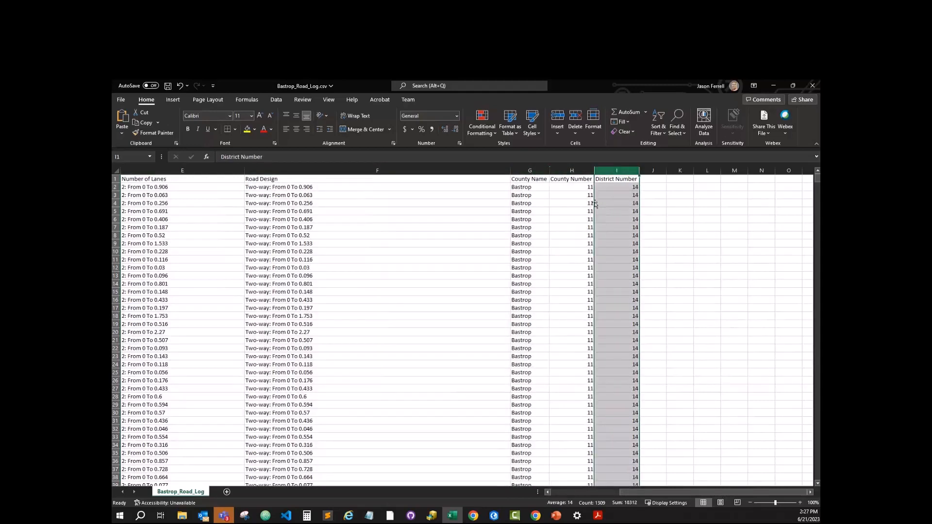
pyautogui.click(564, 171)
pyautogui.click(617, 171)
pyautogui.click(568, 171)
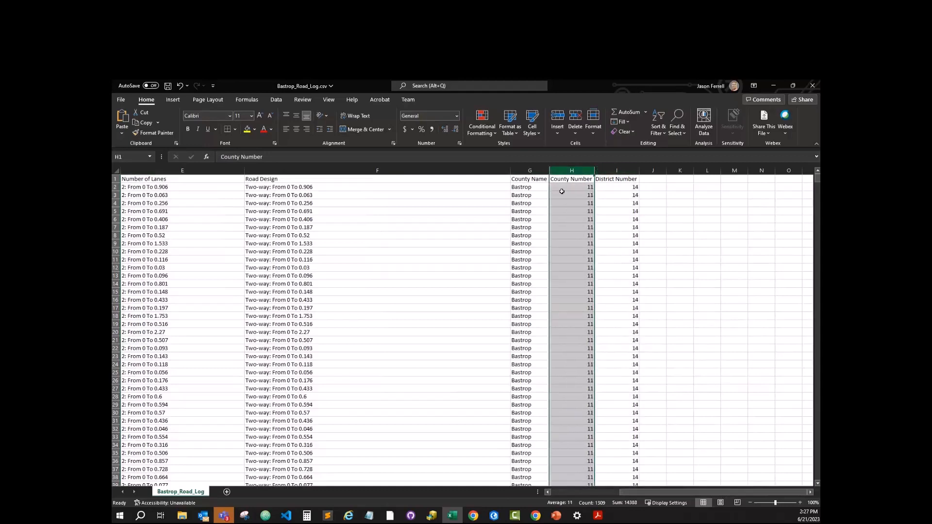
pyautogui.click(530, 170)
pyautogui.moveTo(595, 494); pyautogui.dragTo(554, 494)
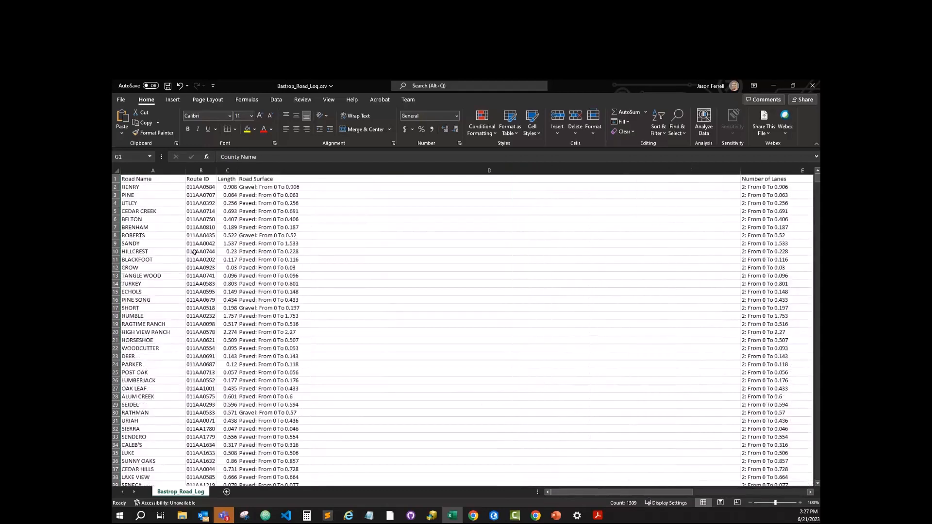
# Sort the road log alphabetically from A to Z by road name and look through the sorted roads.
pyautogui.click(157, 196)
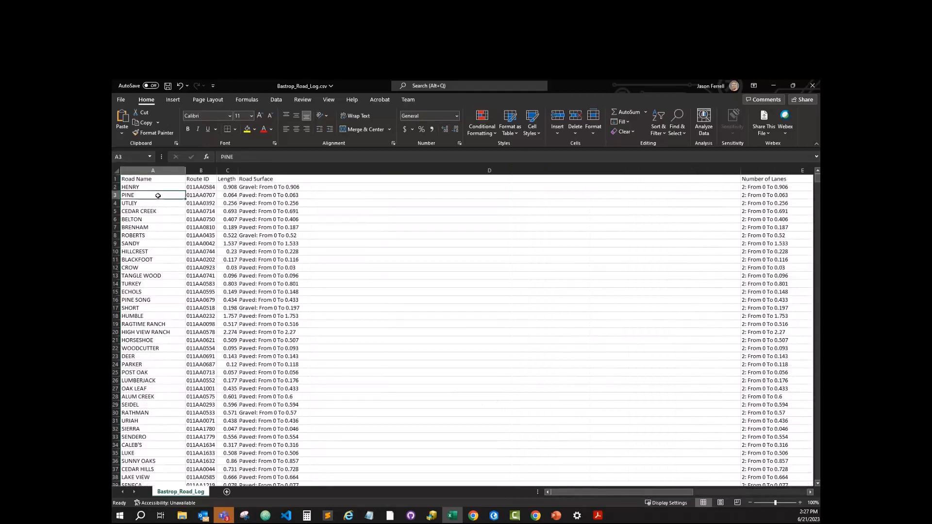
pyautogui.click(145, 253)
pyautogui.click(149, 194)
pyautogui.click(152, 225)
pyautogui.click(148, 189)
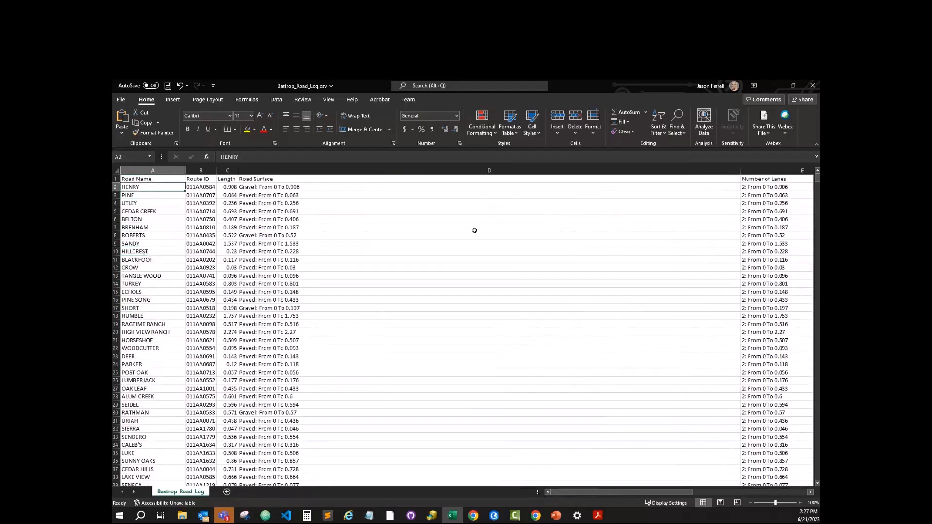
pyautogui.click(658, 129)
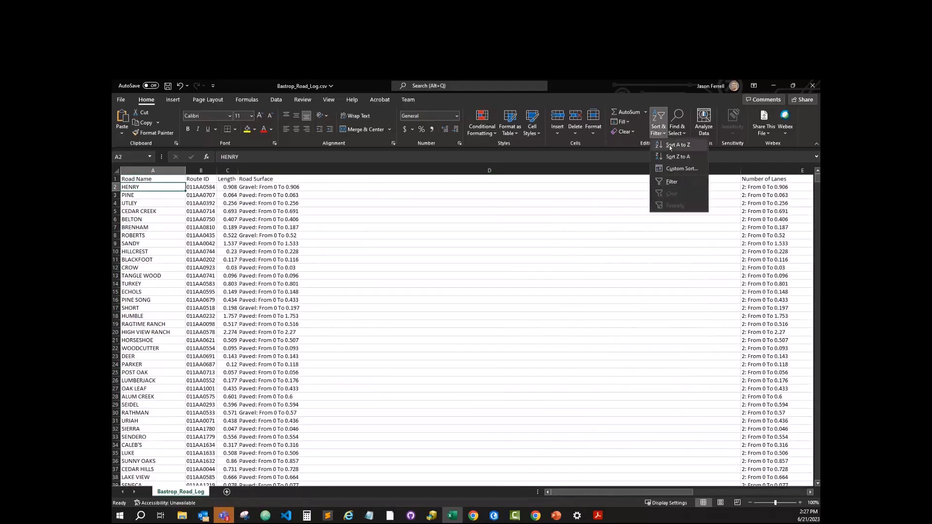
pyautogui.click(670, 146)
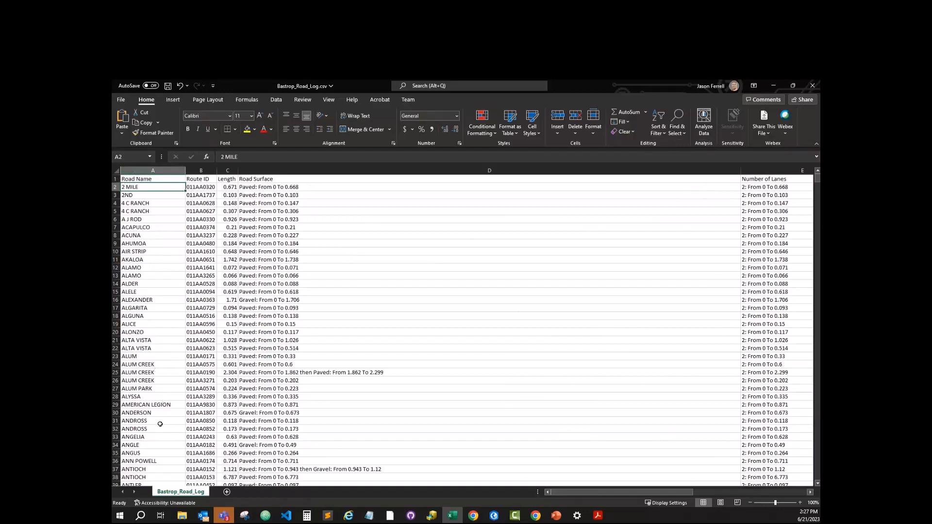
pyautogui.scroll(-2, 156, 223)
pyautogui.scroll(-13, 157, 223)
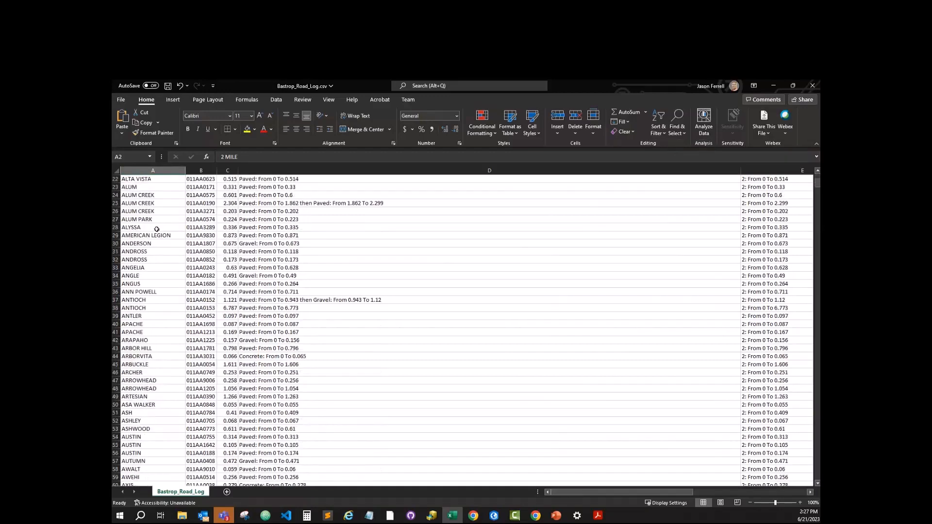
pyautogui.scroll(15, 157, 229)
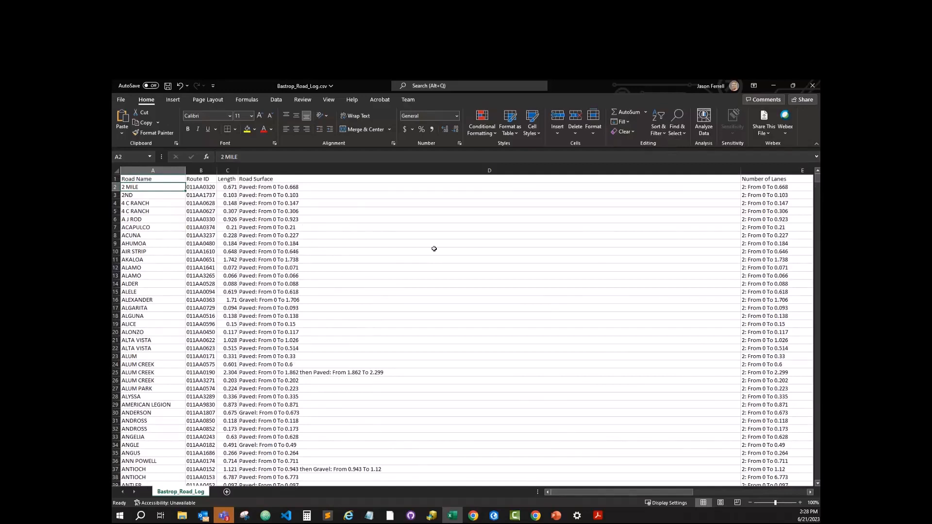
pyautogui.click(350, 260)
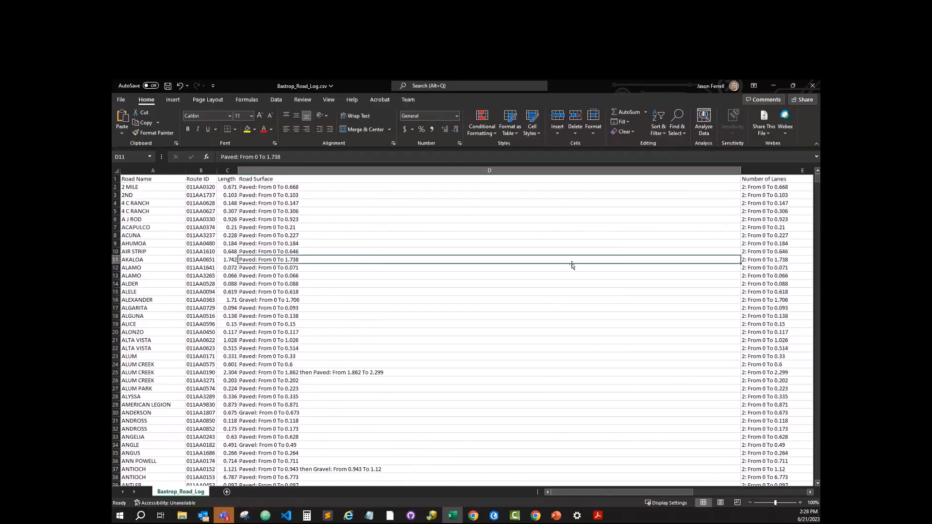
# Switch back to the browser, open the inventory download from the Advanced Page, and show the full county extent on the map.
pyautogui.click(776, 87)
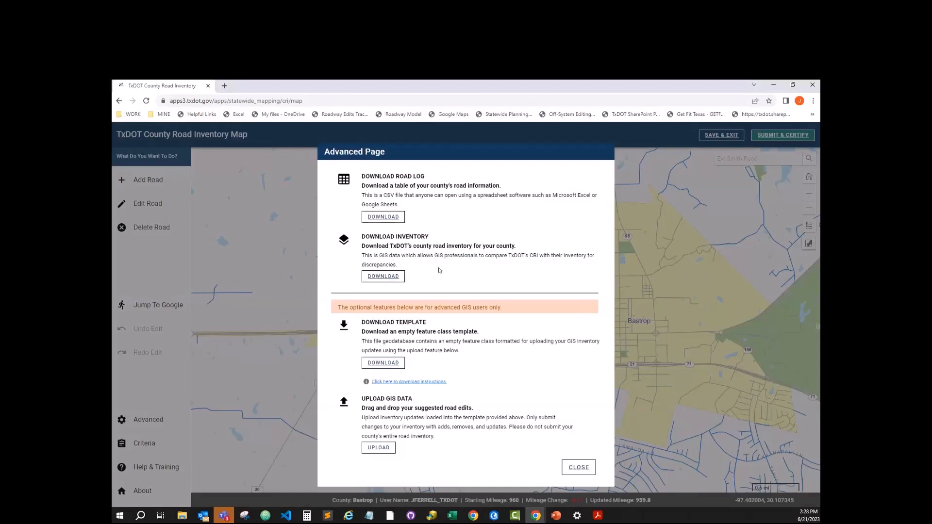
pyautogui.click(390, 278)
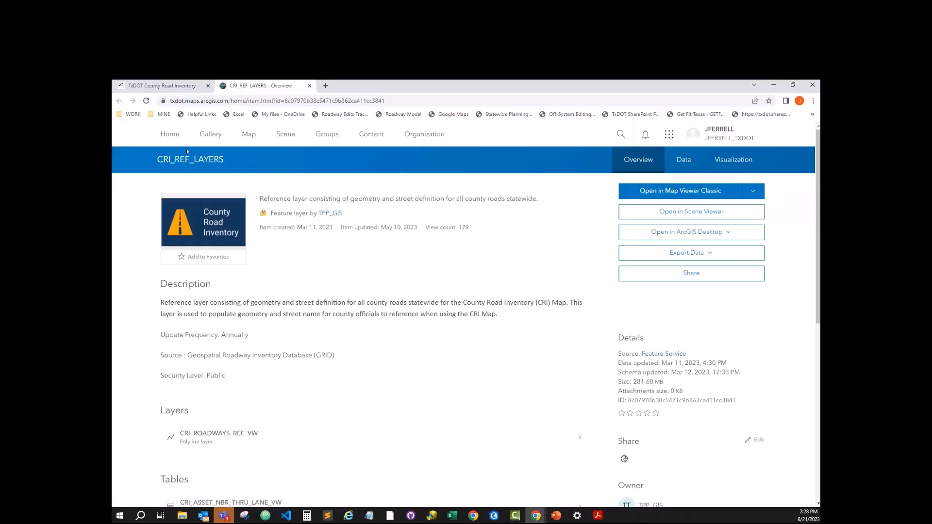
pyautogui.click(188, 88)
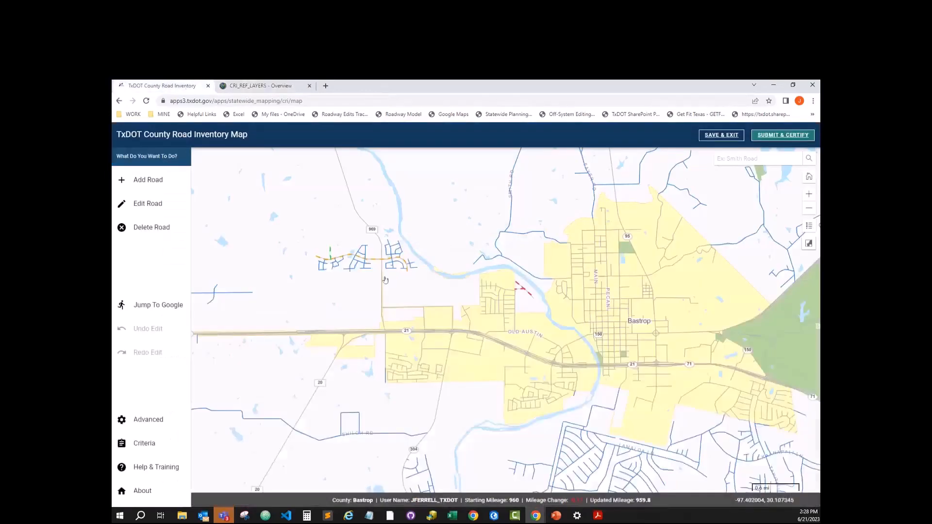
pyautogui.click(809, 176)
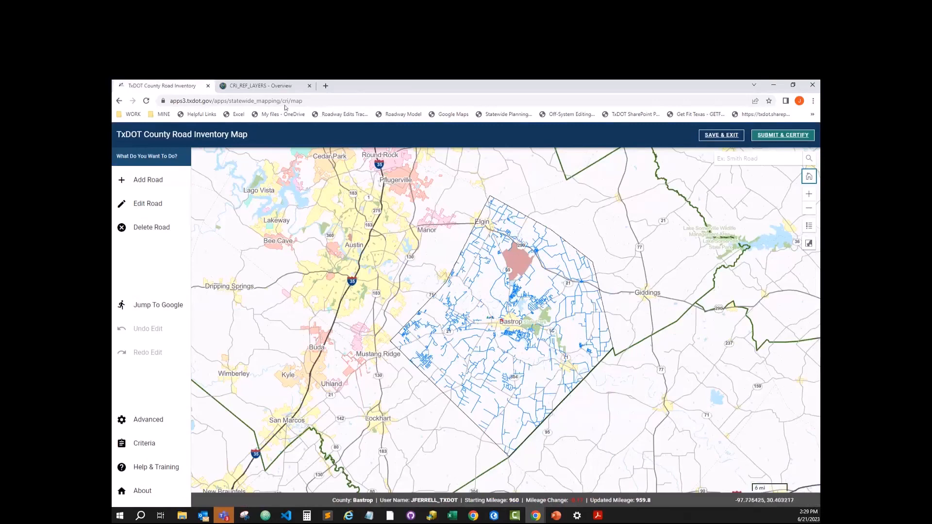
# Review the export formats offered for the CRI_REF_LAYERS feature layer.
pyautogui.click(265, 86)
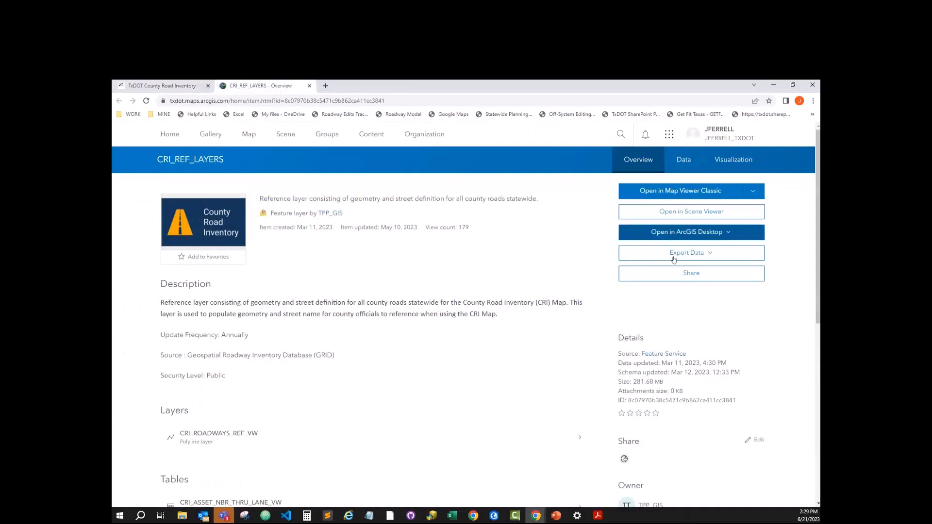
pyautogui.click(703, 254)
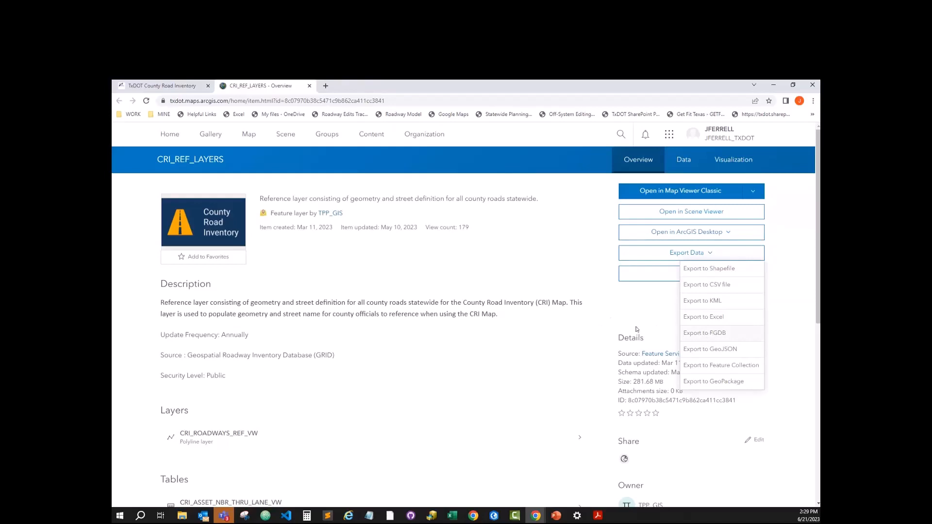
pyautogui.click(613, 308)
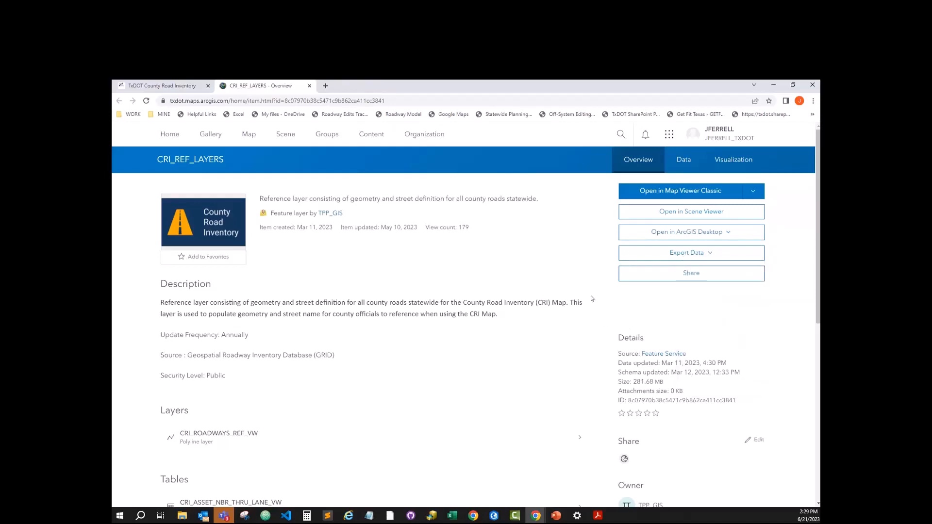
# Copy the service URL of the CRI_REF_LAYERS feature layer.
pyautogui.scroll(-6, 592, 298)
pyautogui.scroll(-1, 611, 366)
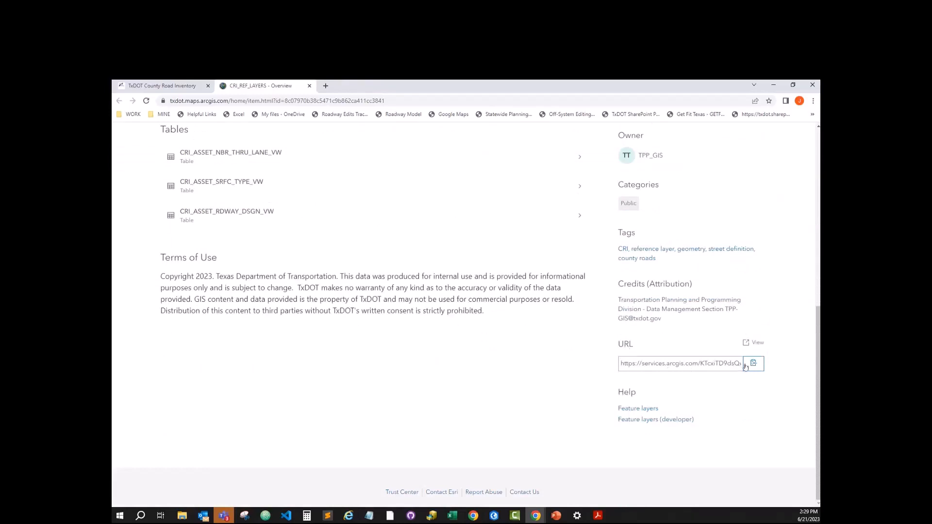
pyautogui.click(753, 364)
pyautogui.scroll(10, 456, 256)
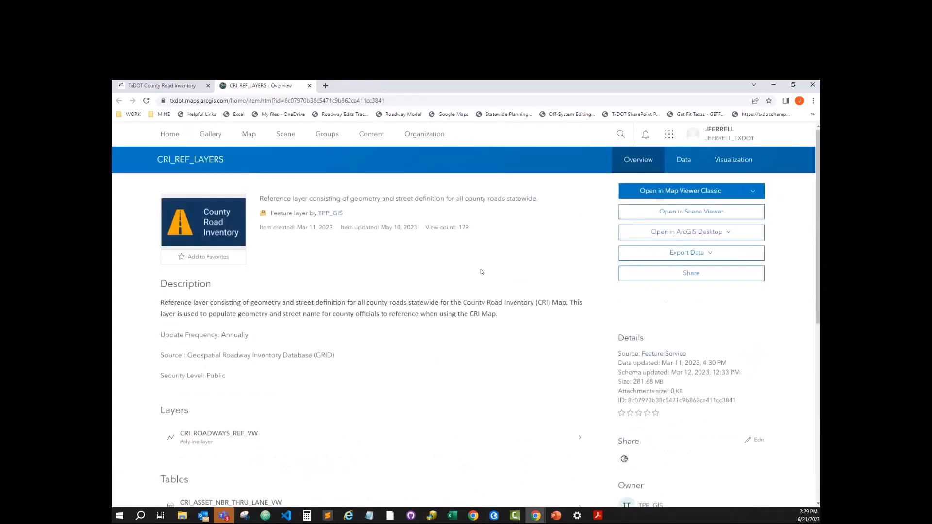
# Close the CRI_REF_LAYERS page and reopen the Advanced Page of the County Road Inventory Map.
pyautogui.click(309, 86)
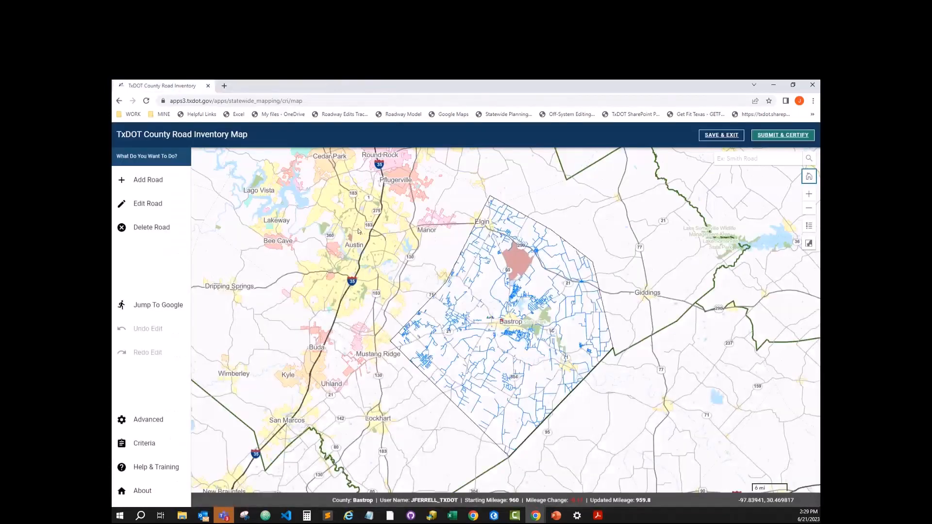
pyautogui.click(160, 425)
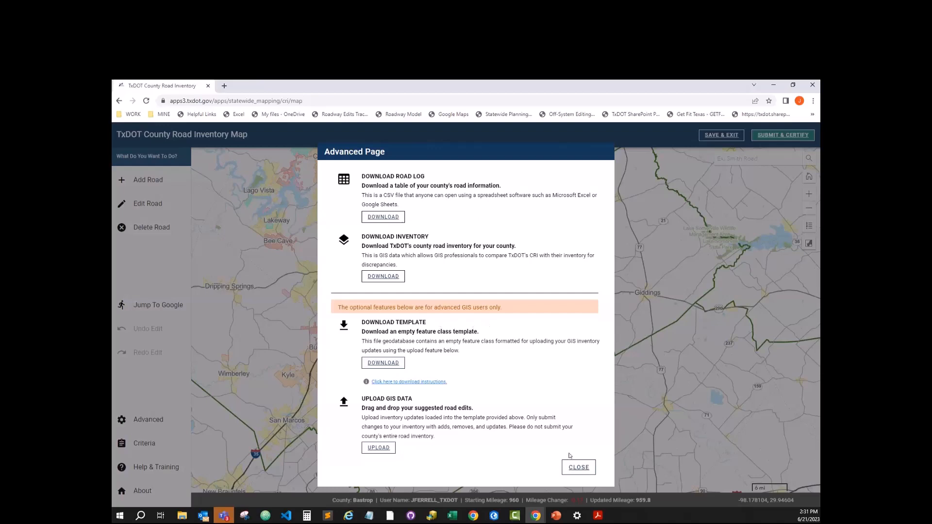
# Leave the Advanced Page for the county road criteria and examine the Open to the public and Clear of obstructions requirements.
pyautogui.click(578, 467)
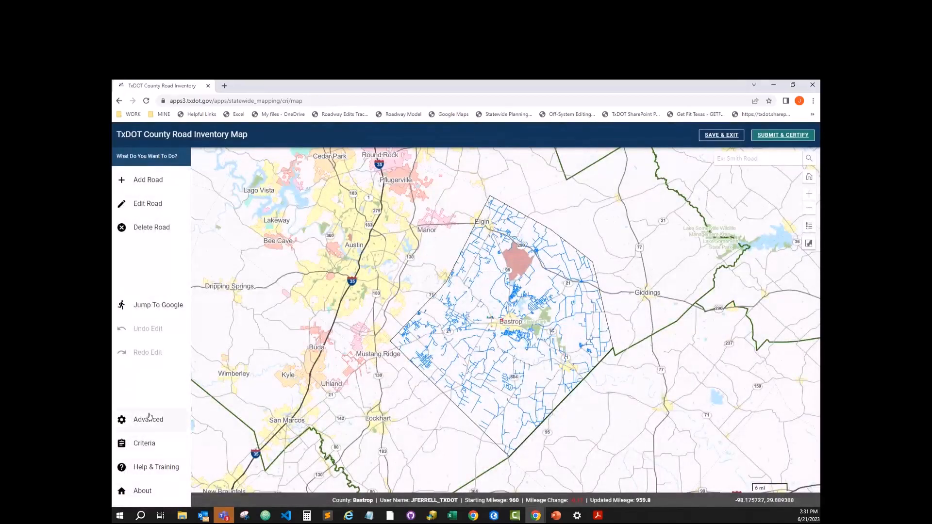
pyautogui.click(144, 444)
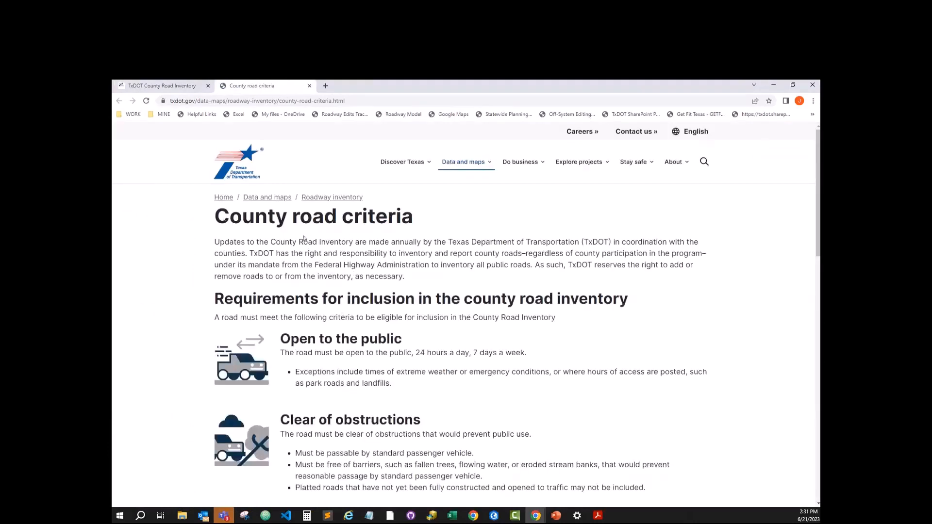
pyautogui.scroll(-2, 435, 265)
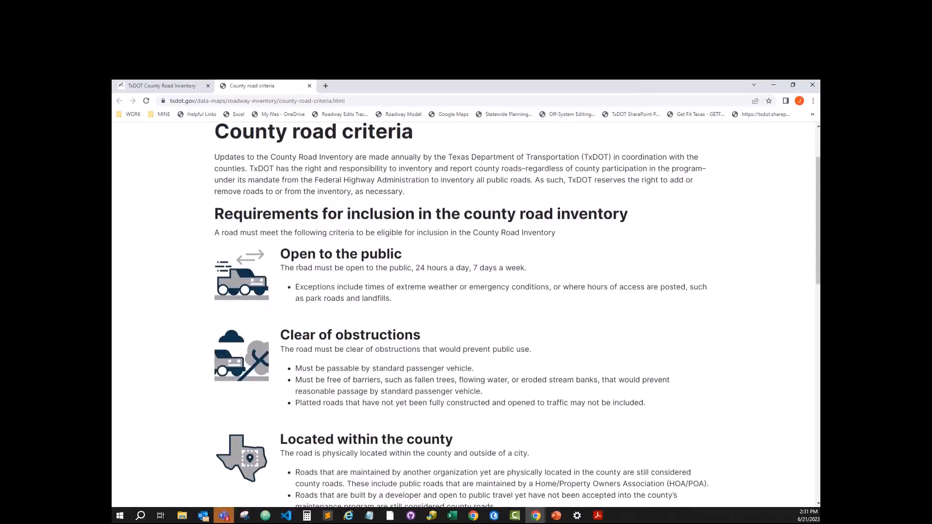
pyautogui.moveTo(282, 258); pyautogui.dragTo(415, 261)
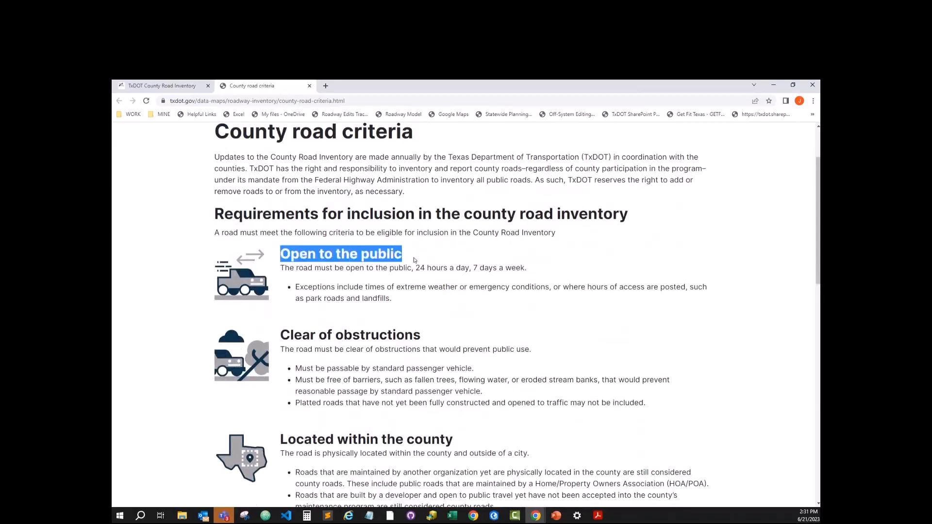
pyautogui.click(412, 290)
pyautogui.moveTo(282, 335); pyautogui.dragTo(459, 322)
pyautogui.click(472, 299)
# Examine the Located within the county and Accessible to public travel requirements, plus the More details section.
pyautogui.scroll(-3, 471, 299)
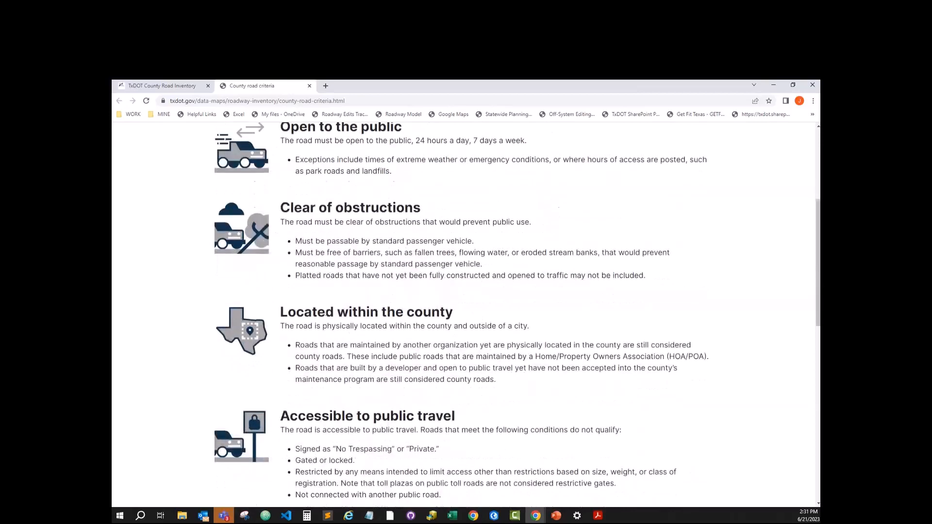
pyautogui.moveTo(280, 314); pyautogui.dragTo(440, 312)
pyautogui.click(461, 317)
pyautogui.click(485, 290)
pyautogui.scroll(-1, 492, 334)
pyautogui.scroll(-2, 492, 333)
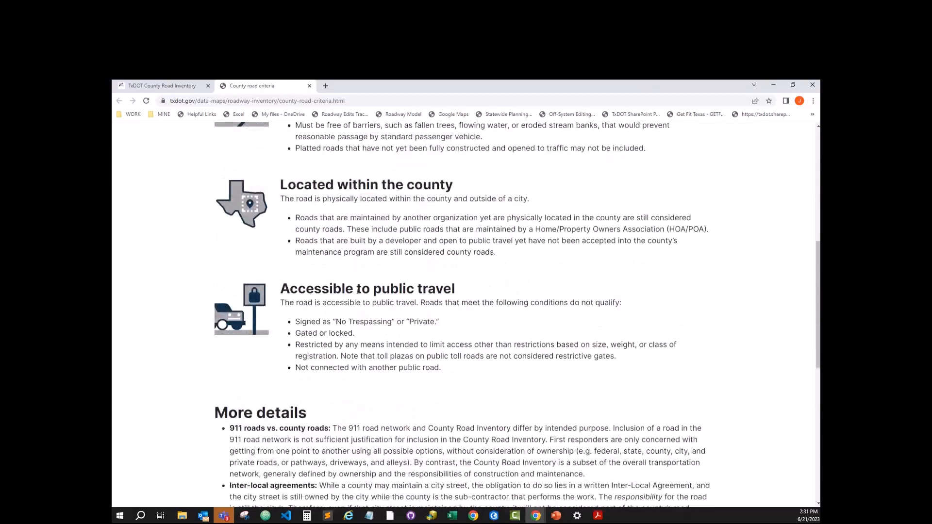
pyautogui.scroll(-3, 474, 258)
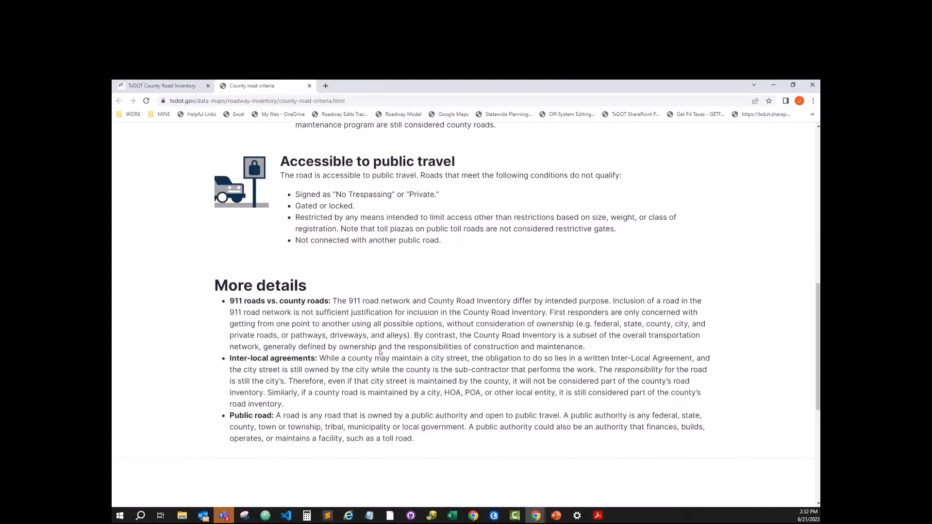
# Return to the introduction of the criteria page and examine the statement on TxDOT's right and responsibility to inventory county roads.
pyautogui.scroll(2, 380, 353)
pyautogui.scroll(6, 425, 329)
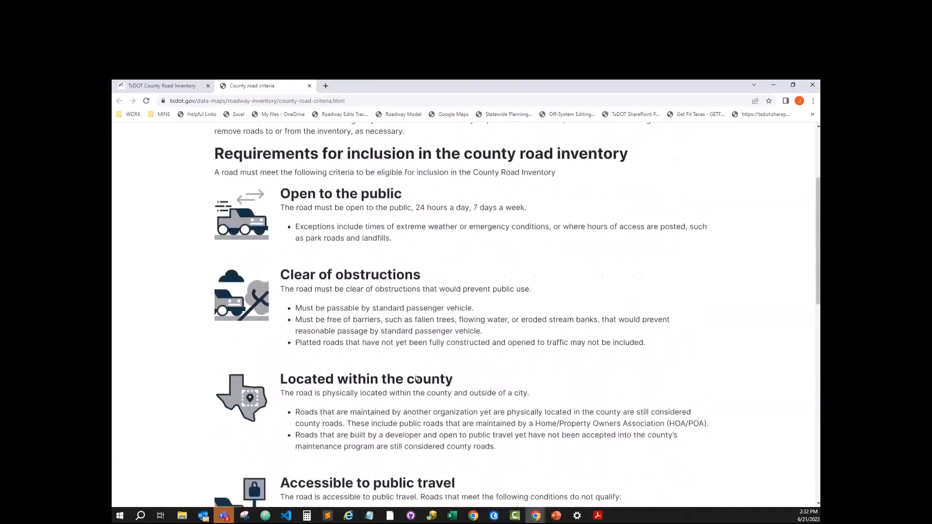
pyautogui.scroll(1, 437, 363)
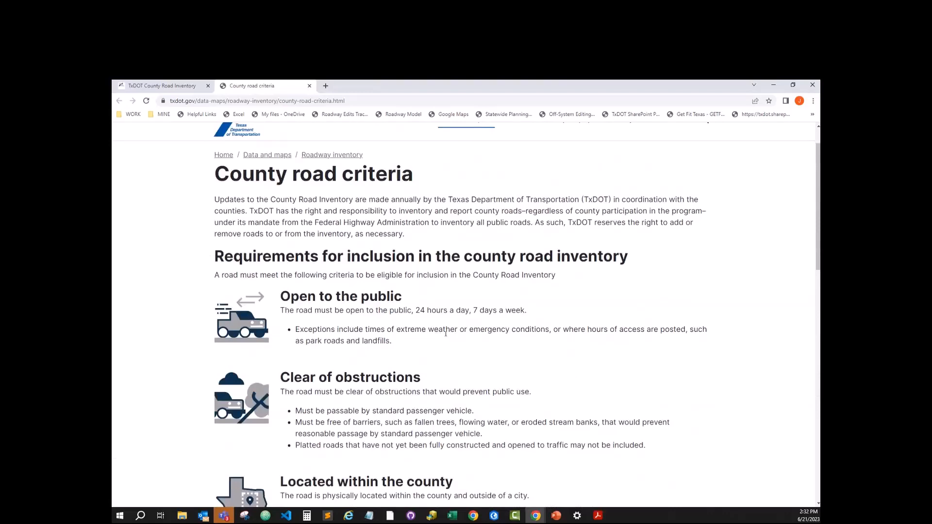
pyautogui.scroll(-3, 439, 333)
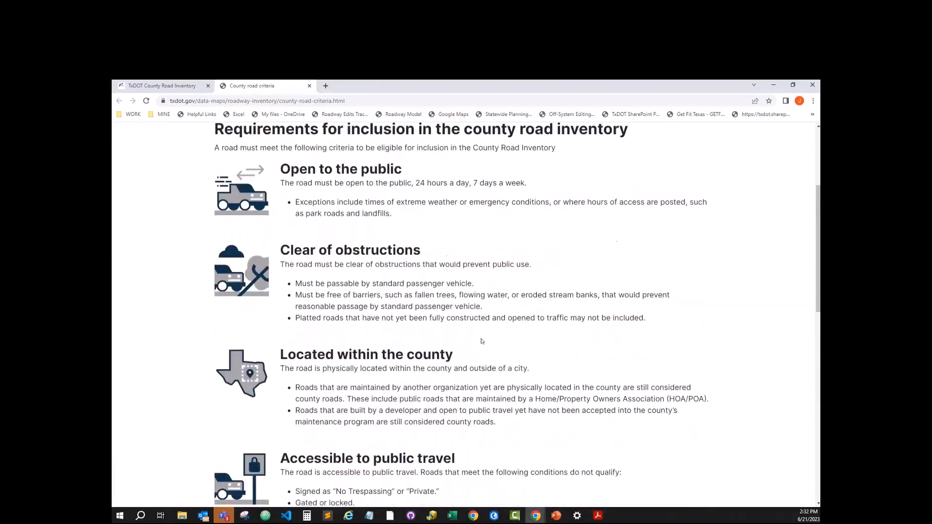
pyautogui.scroll(4, 483, 343)
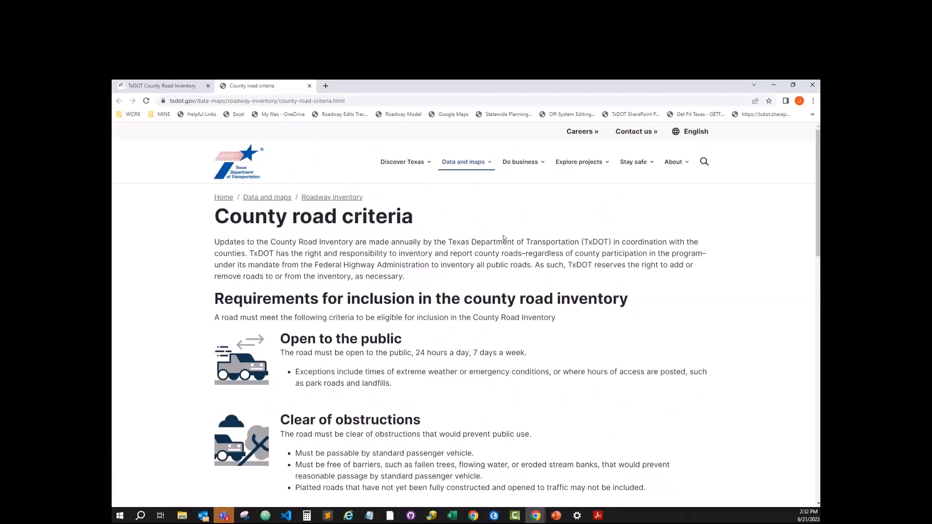
pyautogui.moveTo(249, 254); pyautogui.dragTo(353, 254)
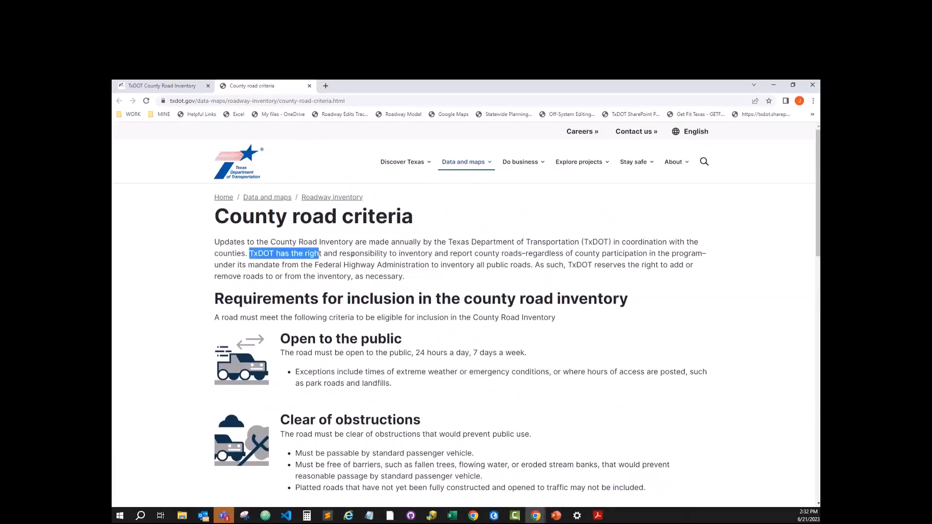
pyautogui.click(420, 274)
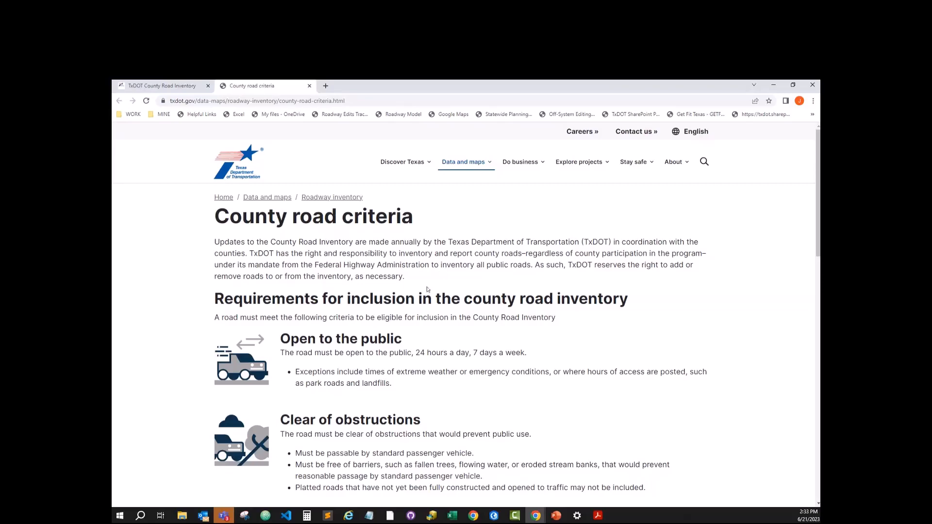
# Review the inclusion requirements once more and close the County road criteria page.
pyautogui.scroll(-3, 427, 290)
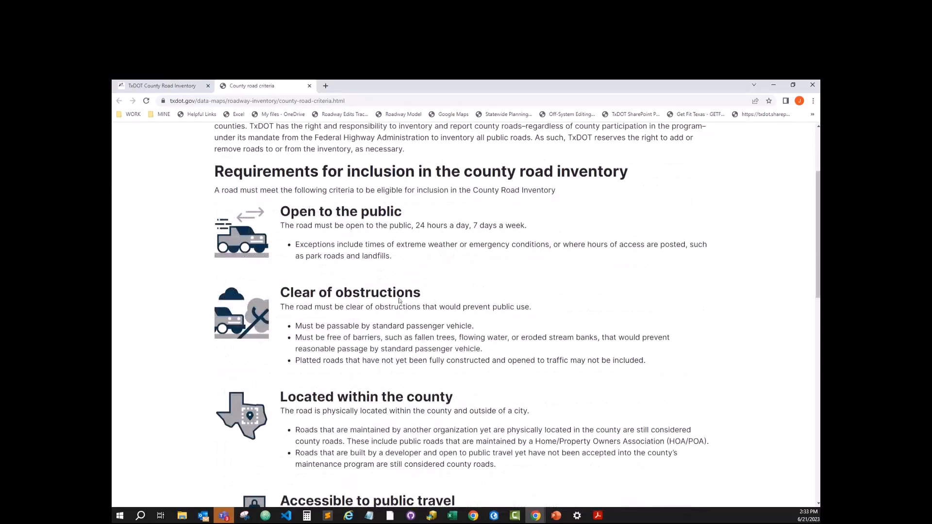
pyautogui.scroll(-1, 370, 376)
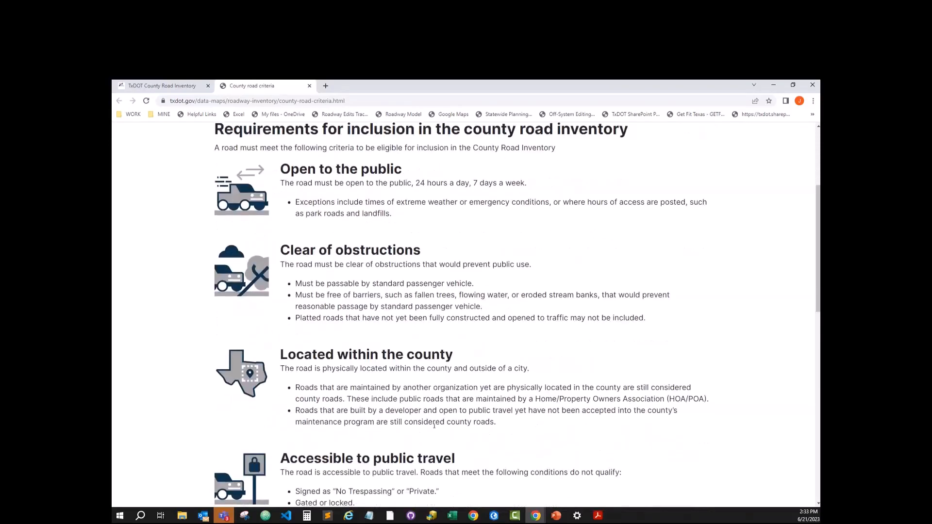
pyautogui.scroll(4, 434, 426)
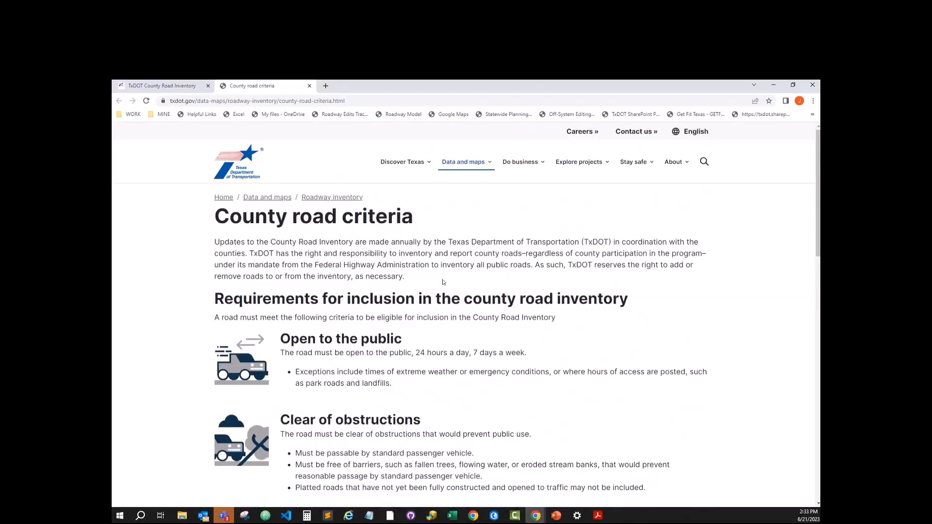
pyautogui.click(309, 85)
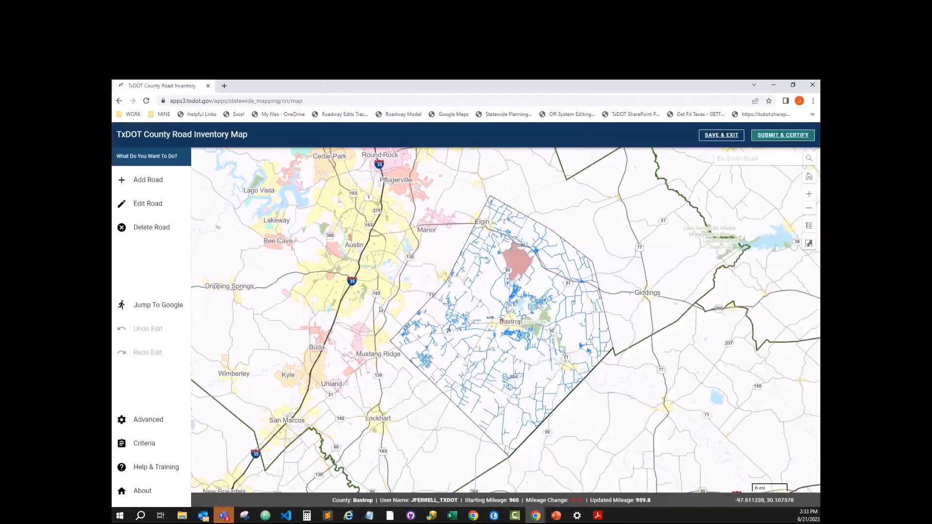
# View the County Road Inventory playlist on TxDOT's YouTube channel from Help and Training, and close it.
pyautogui.click(151, 468)
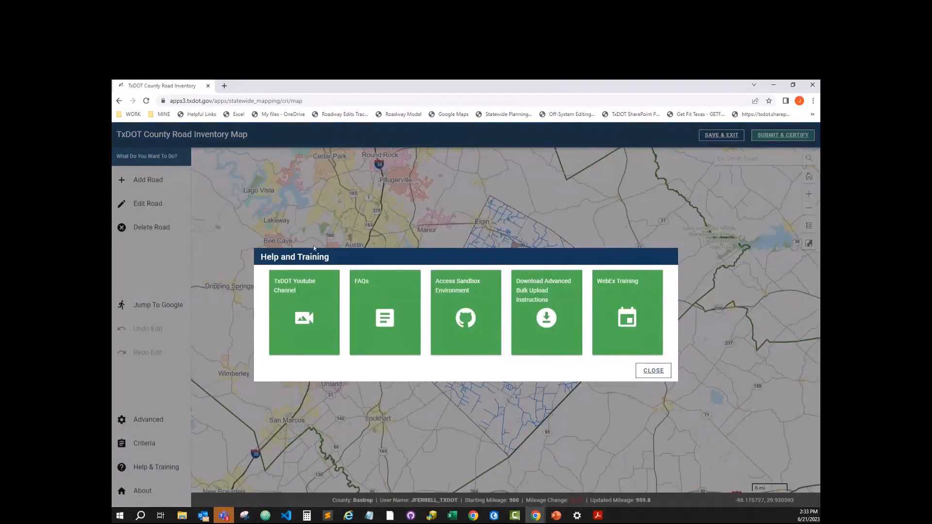
pyautogui.click(282, 300)
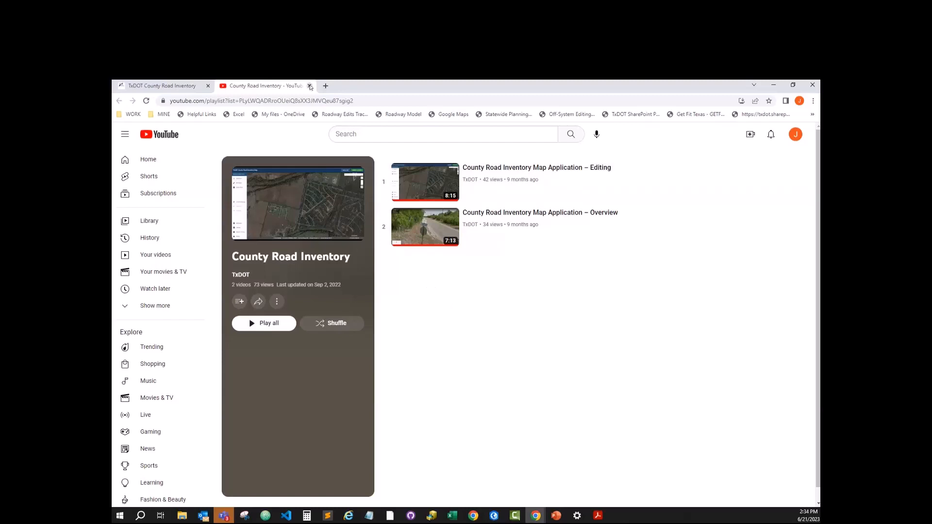
pyautogui.click(310, 86)
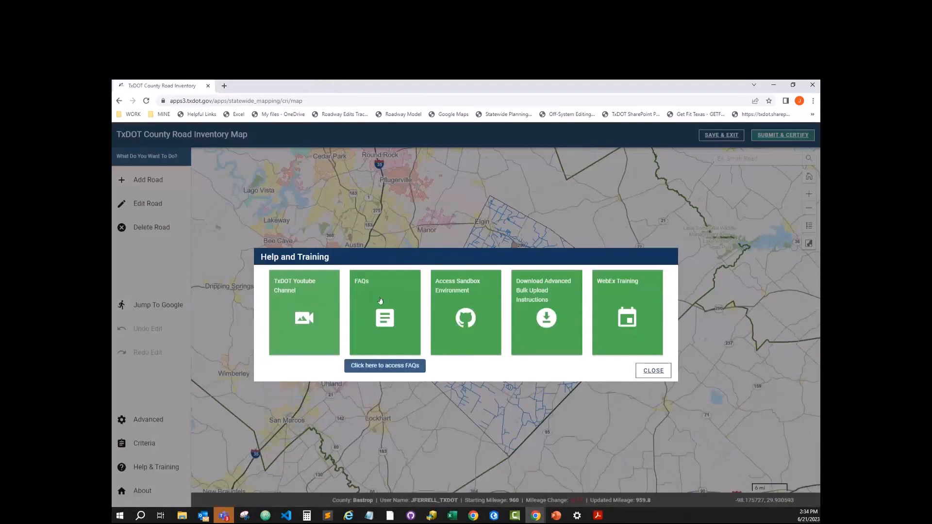
# Open the FAQs and read the answers on adding roads inside a city boundary and outside the county boundary.
pyautogui.click(380, 301)
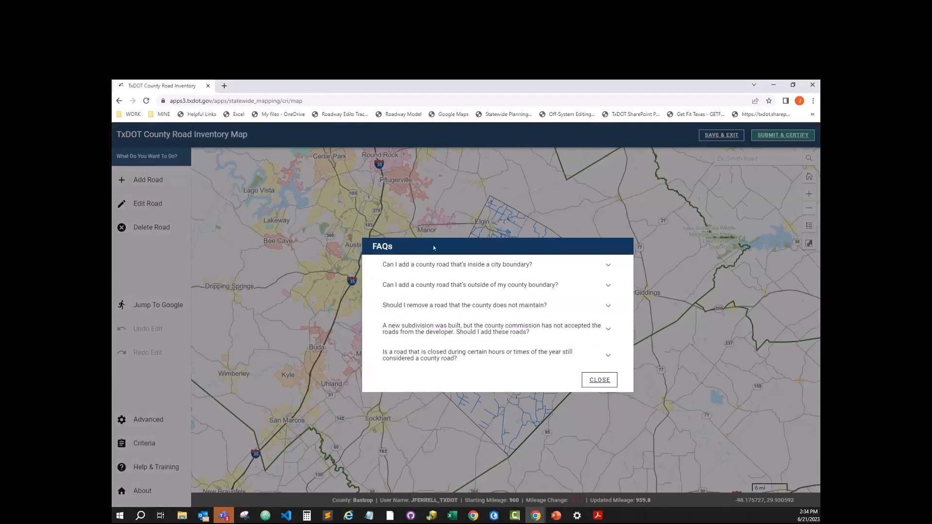
pyautogui.click(397, 265)
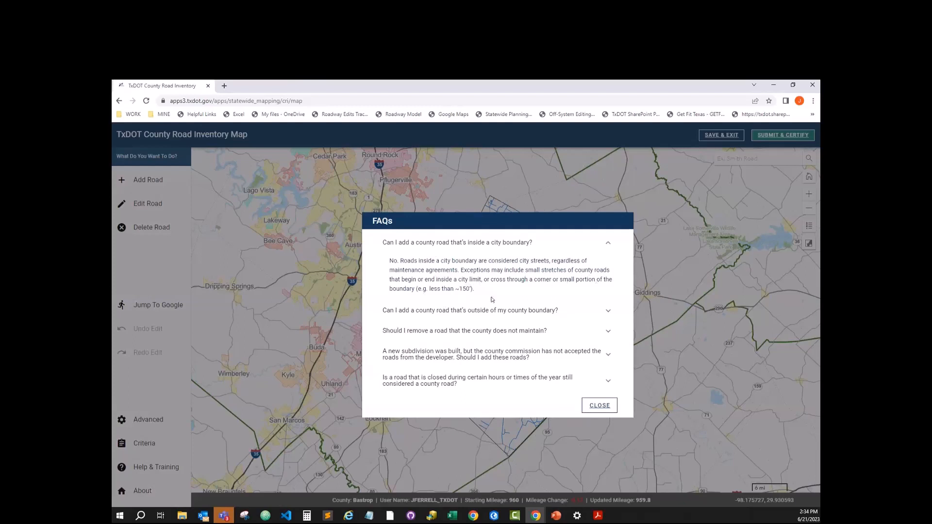
pyautogui.click(462, 245)
pyautogui.click(430, 287)
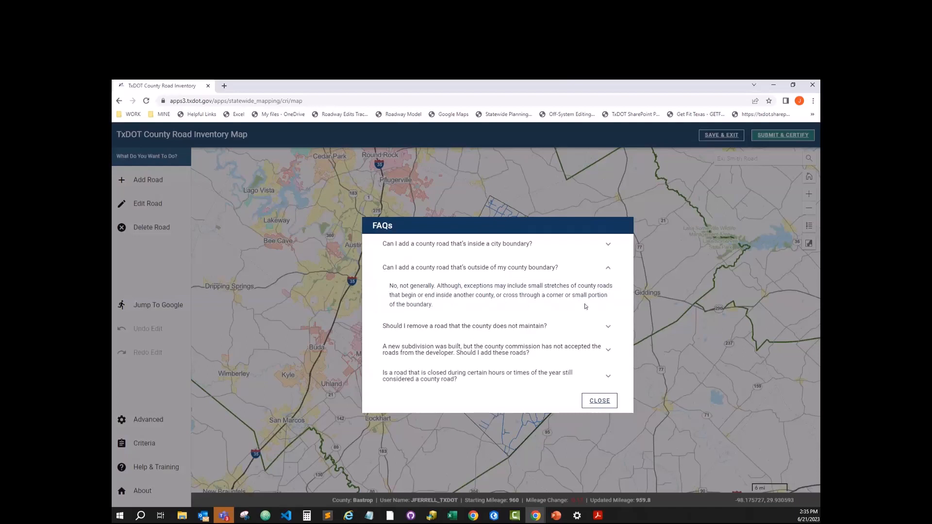
pyautogui.click(445, 269)
# Read the FAQ answer on removing a road that the county does not maintain, and collapse it.
pyautogui.click(427, 304)
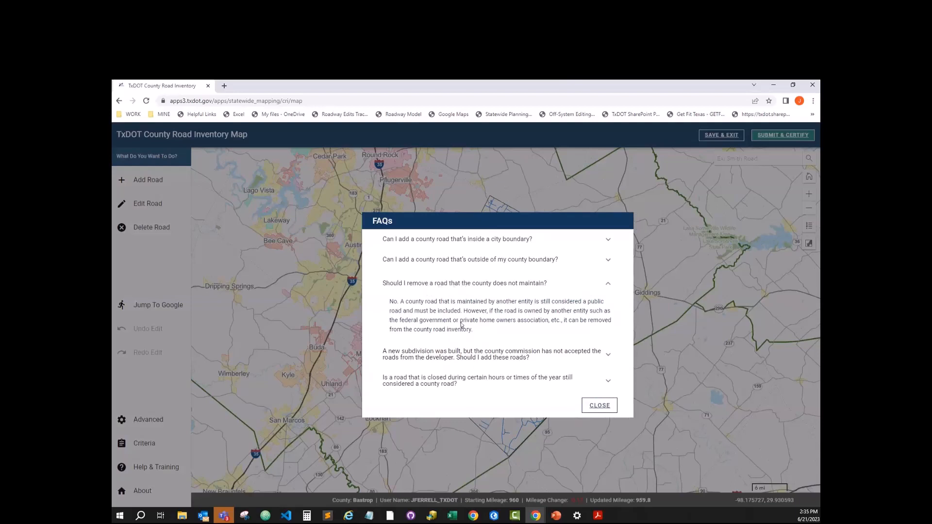
pyautogui.doubleClick(394, 302)
pyautogui.click(395, 301)
pyautogui.click(404, 286)
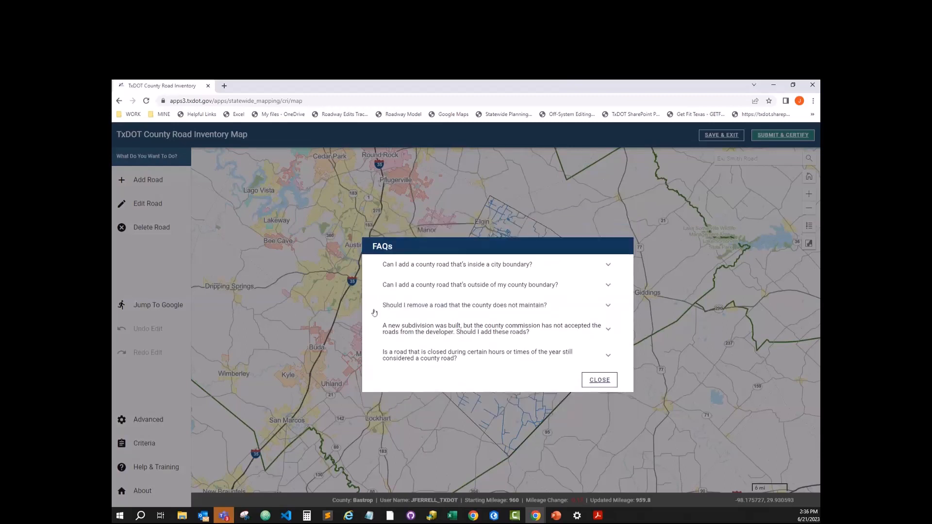
# Read the FAQ answers on unaccepted new subdivision roads and roads closed at certain times, and close the FAQs.
pyautogui.click(393, 330)
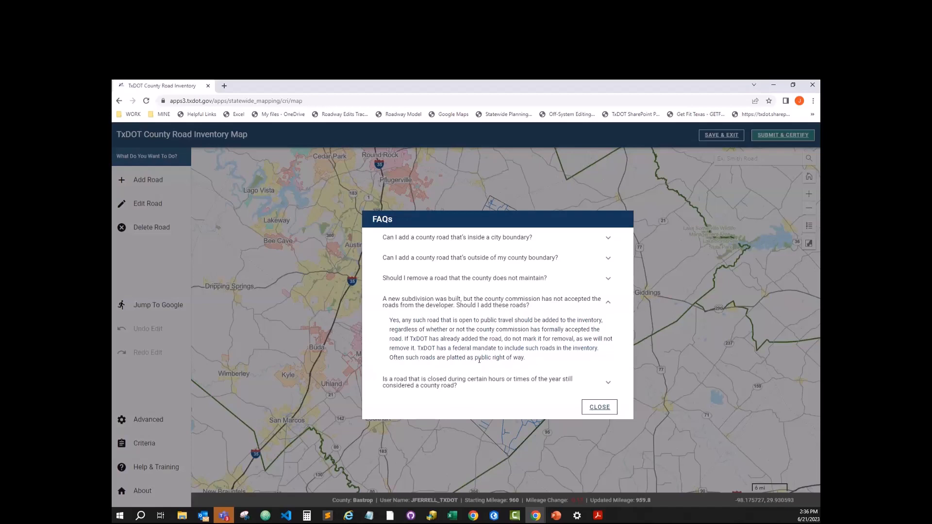
pyautogui.click(387, 305)
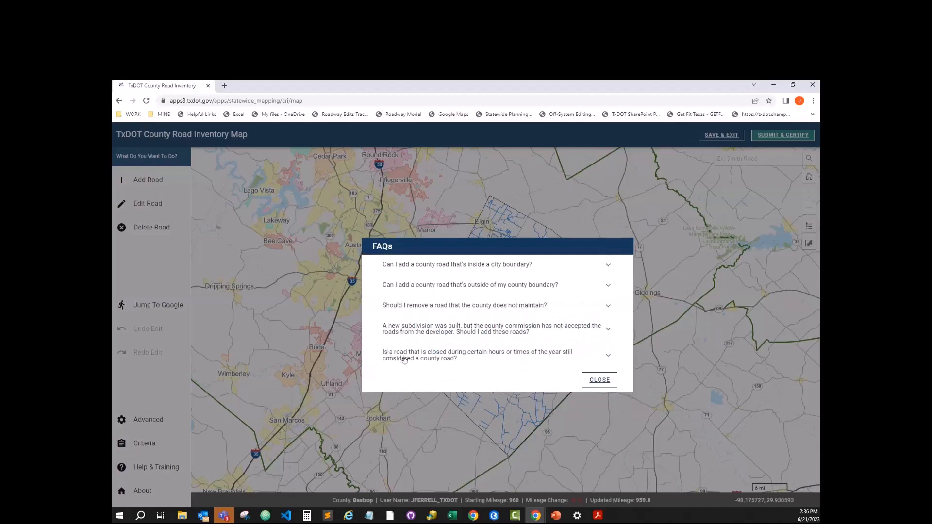
pyautogui.click(391, 357)
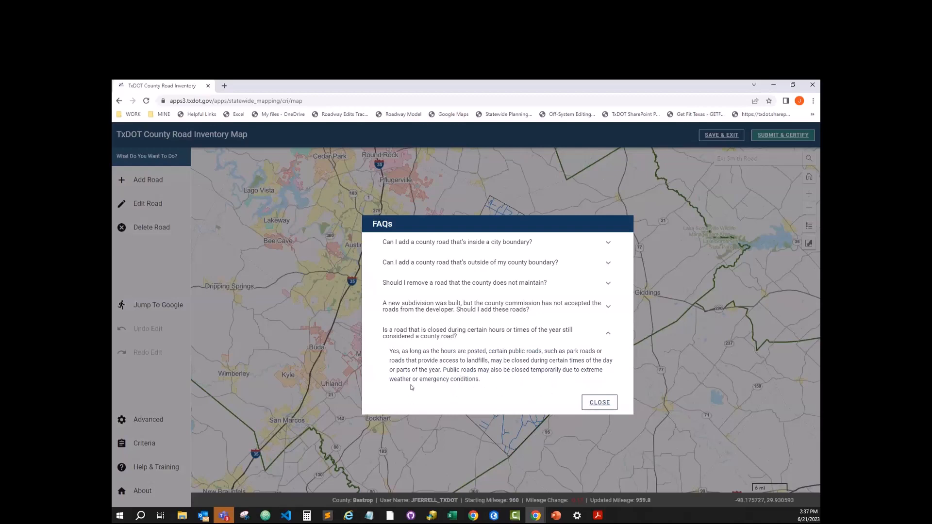
pyautogui.click(376, 344)
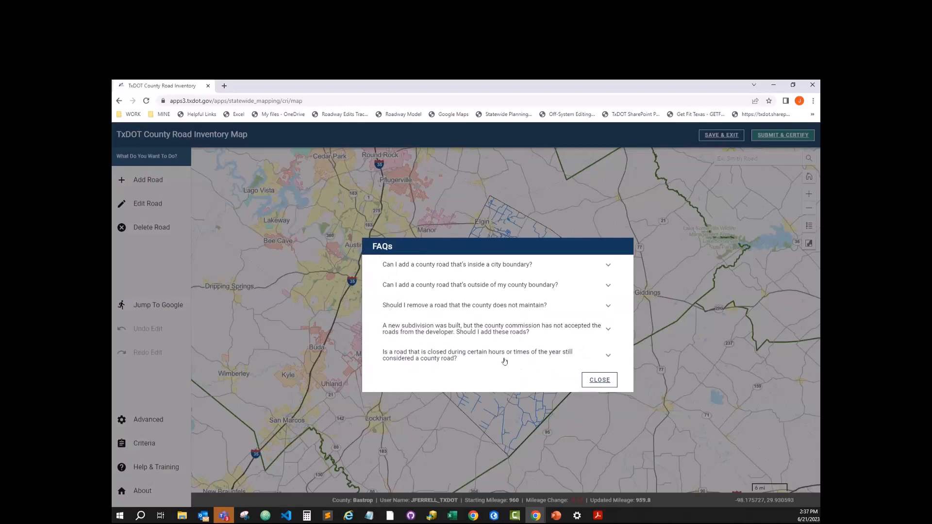
pyautogui.click(598, 380)
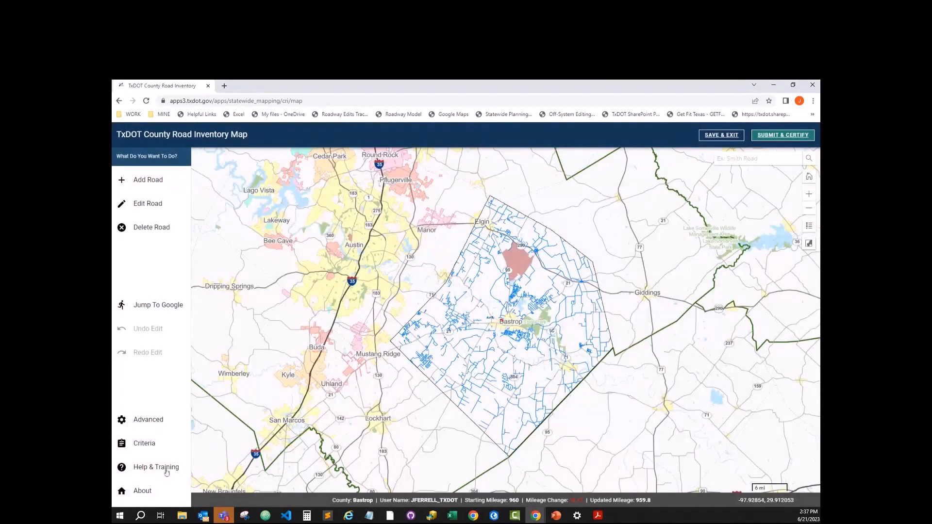
# Log in to the sandbox environment from Help and Training, and return to the original County Road Inventory Map page.
pyautogui.click(161, 468)
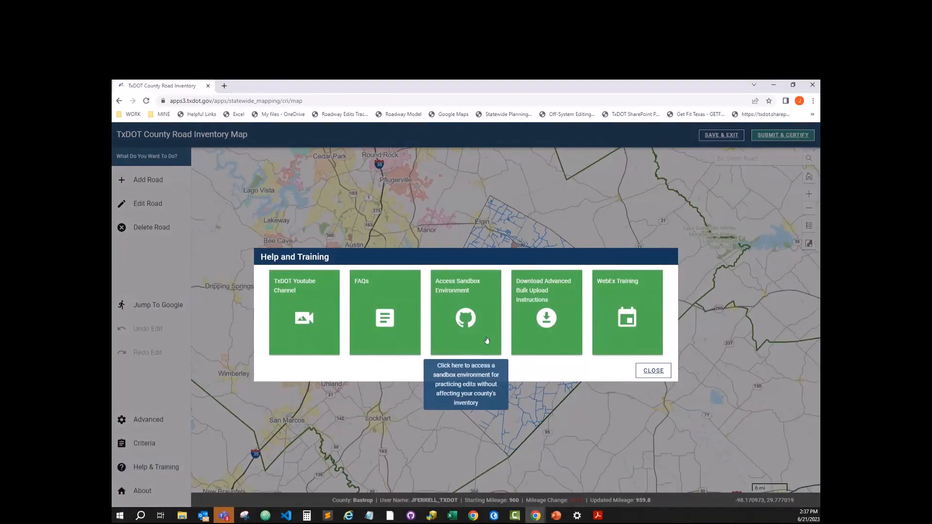
pyautogui.click(483, 311)
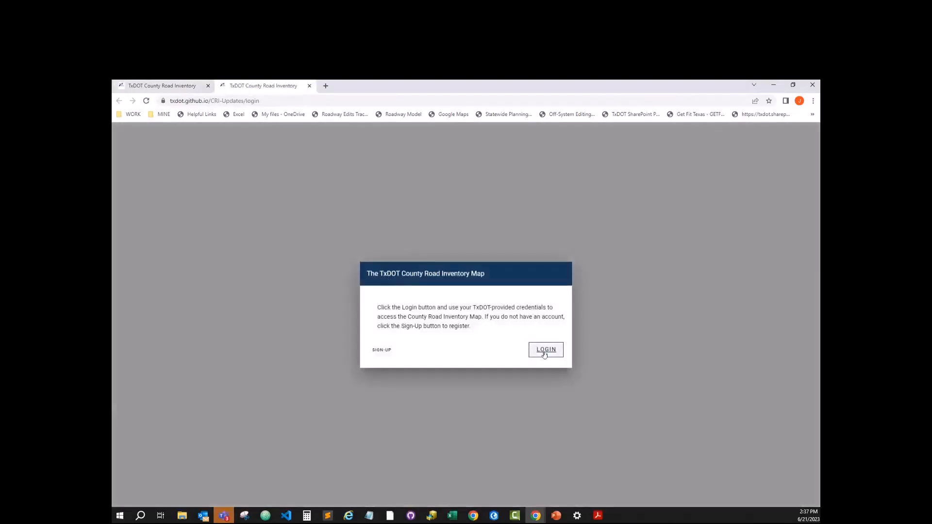
pyautogui.click(542, 352)
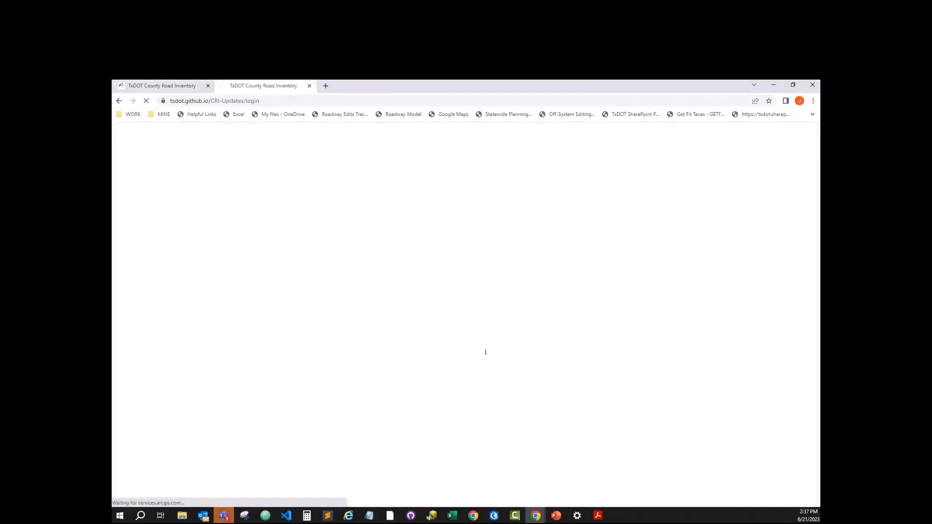
pyautogui.click(513, 384)
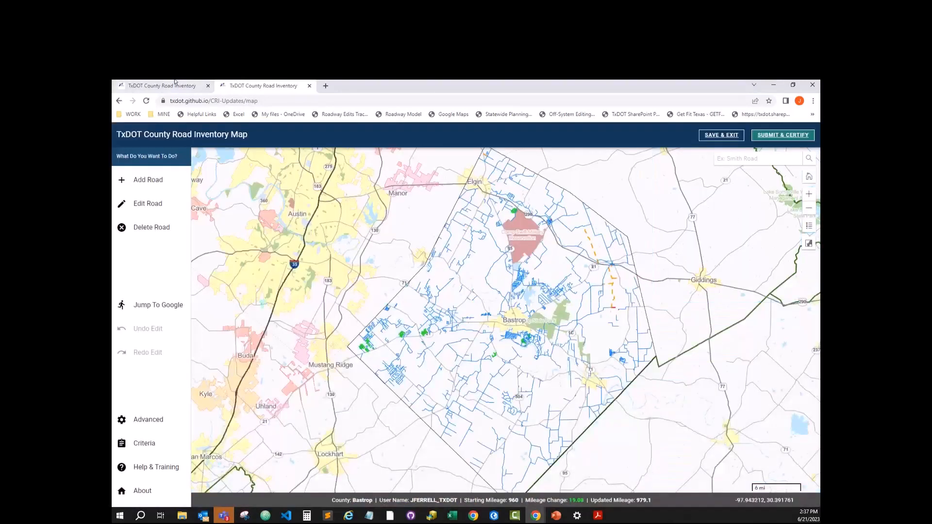
pyautogui.click(175, 82)
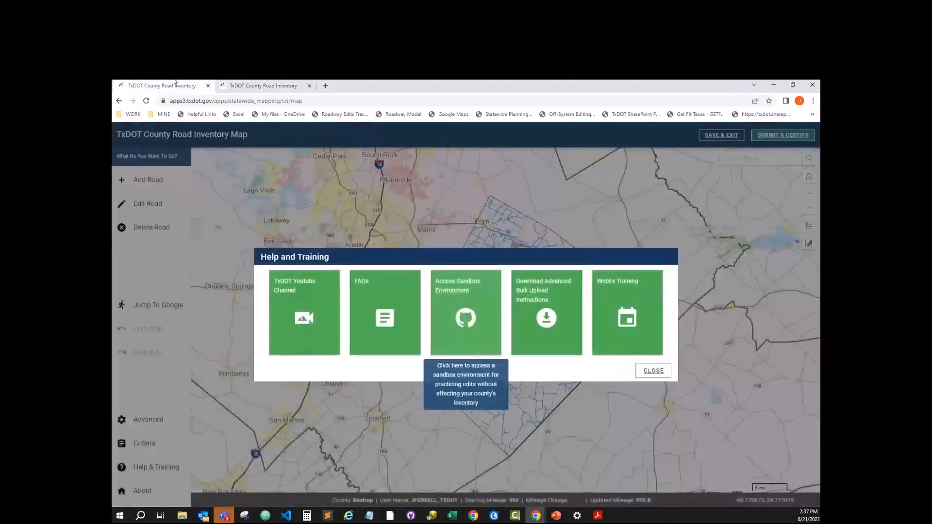
# Look over the Bastrop County map in the sandbox environment, and close the sandbox and the Help and Training window.
pyautogui.click(268, 82)
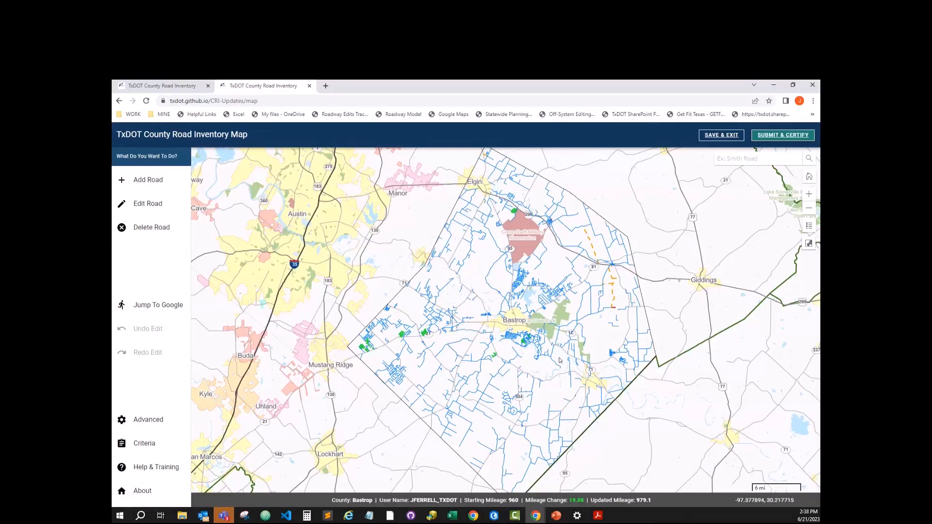
pyautogui.moveTo(466, 307); pyautogui.dragTo(454, 320)
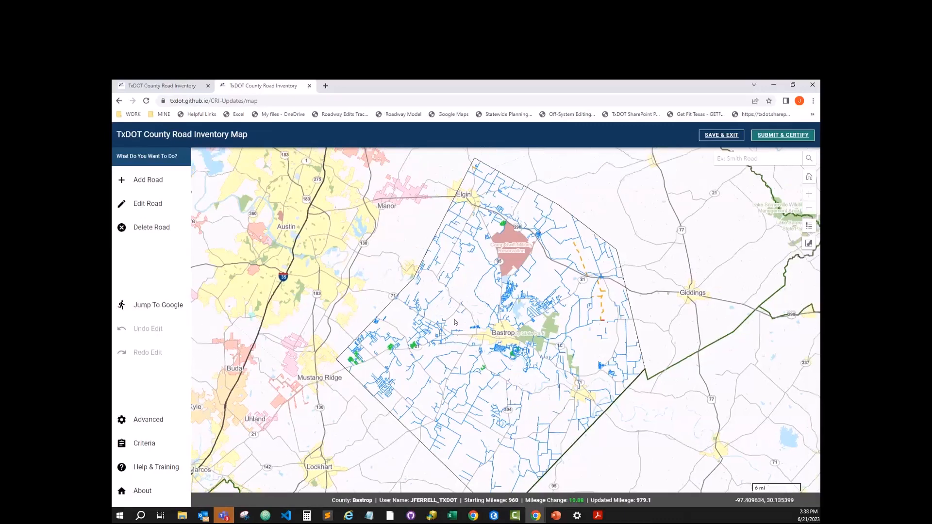
pyautogui.scroll(3, 453, 319)
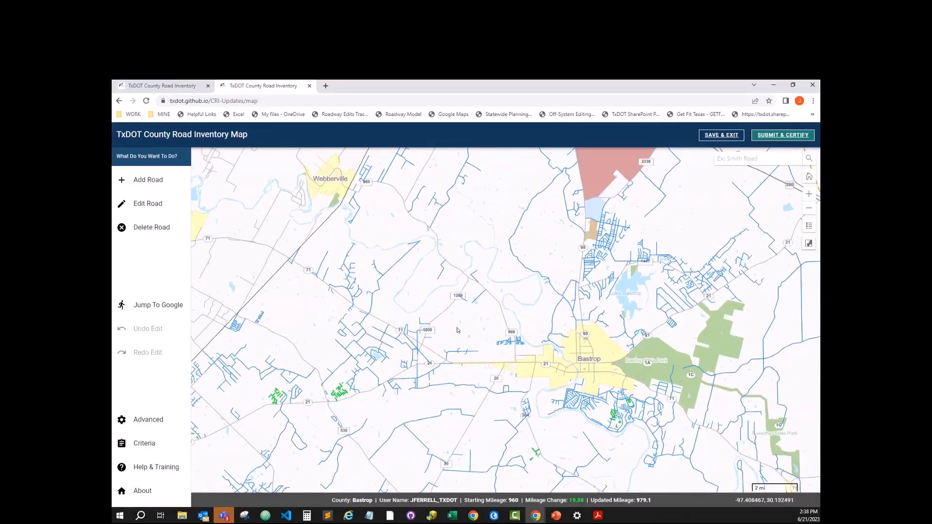
pyautogui.moveTo(470, 318)
pyautogui.mouseDown()
pyautogui.moveTo(484, 303)
pyautogui.moveTo(462, 306)
pyautogui.mouseUp()
pyautogui.scroll(-3, 482, 299)
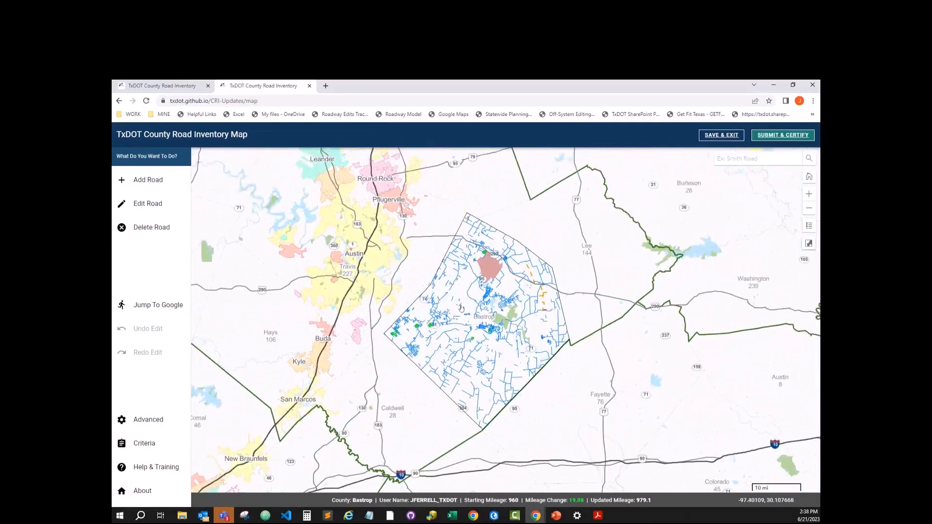
pyautogui.scroll(1, 459, 311)
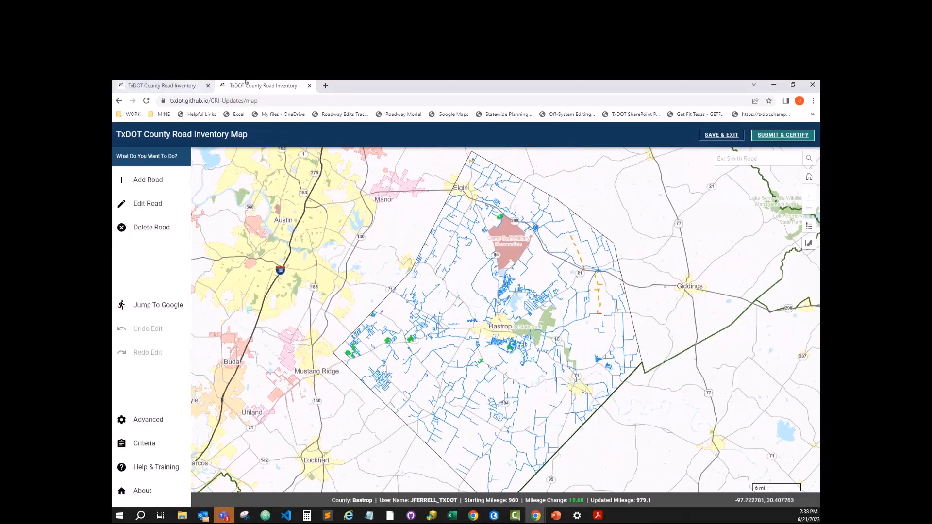
pyautogui.click(309, 85)
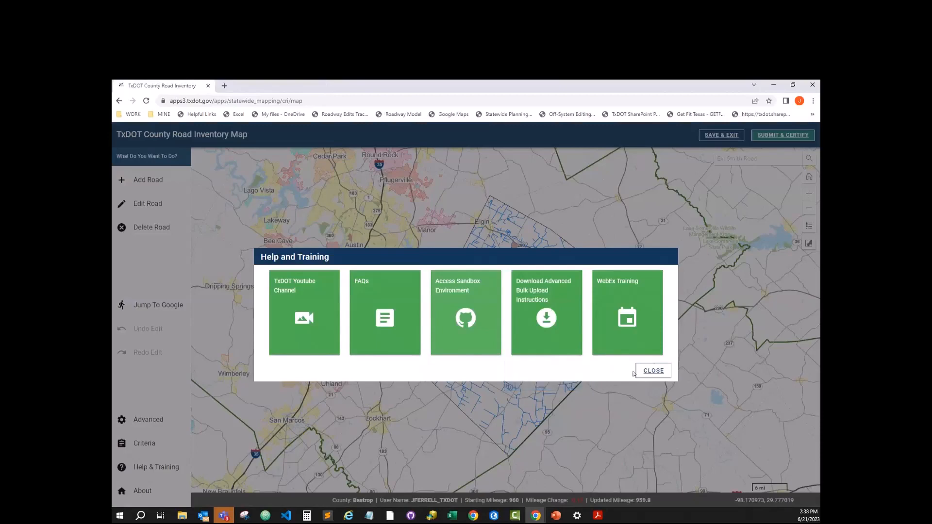
pyautogui.click(654, 370)
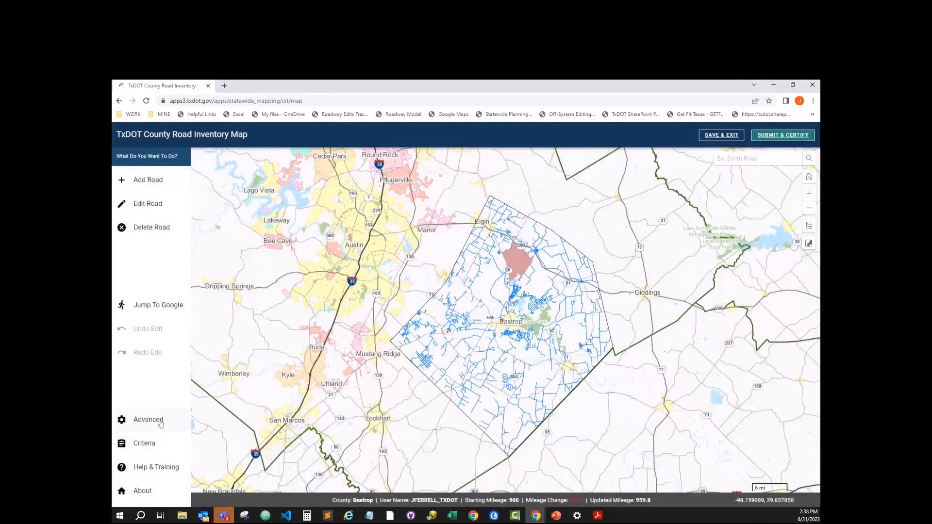
# Check where the bulk upload instructions are offered on the Advanced Page and in Help and Training.
pyautogui.click(148, 420)
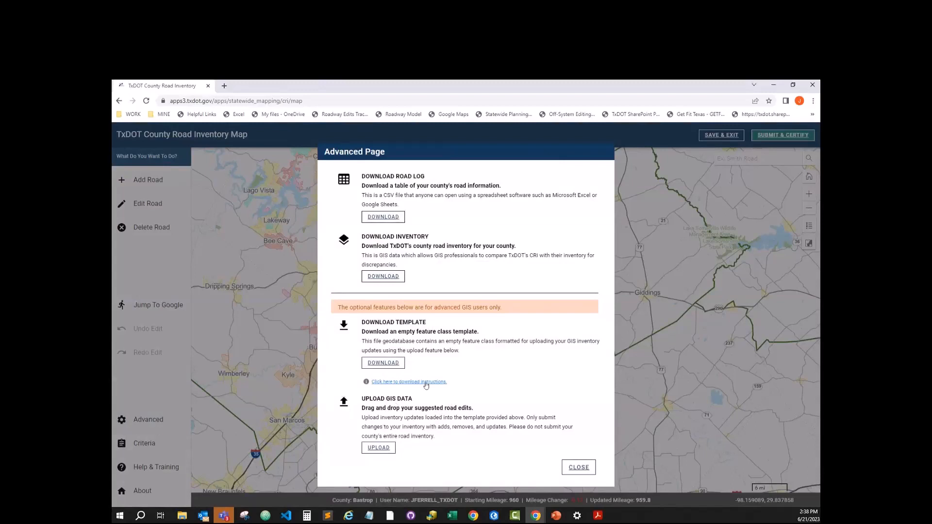
pyautogui.click(578, 467)
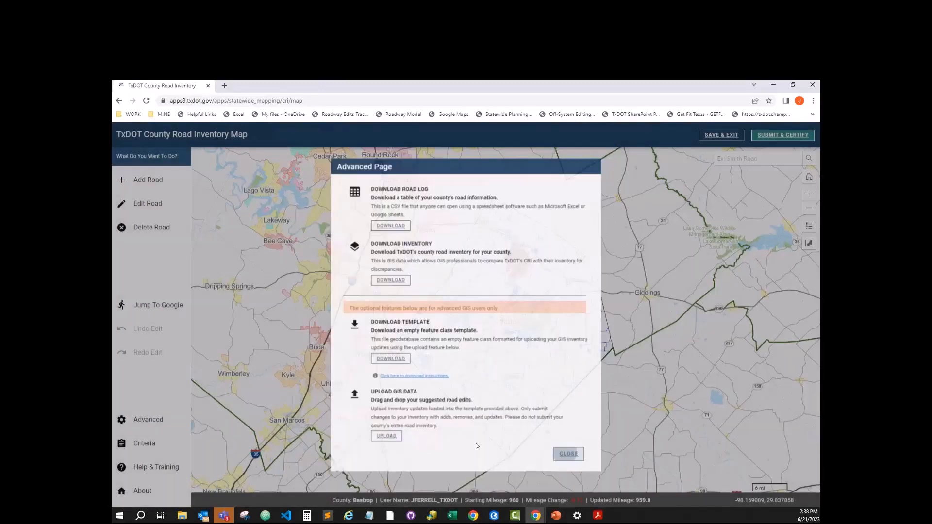
pyautogui.click(155, 469)
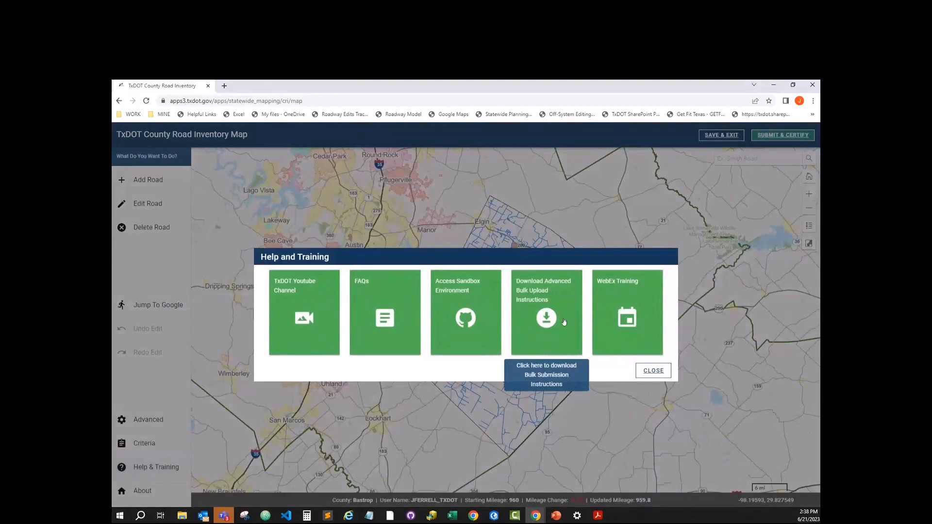
# Read the Webex Training Schedule from Help and Training and the release notes in the About information, closing both.
pyautogui.click(613, 345)
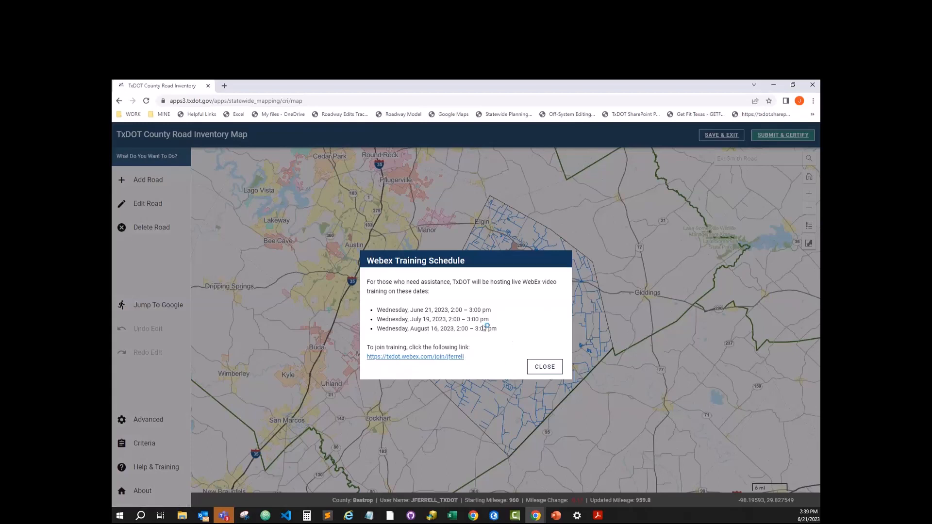
pyautogui.click(546, 367)
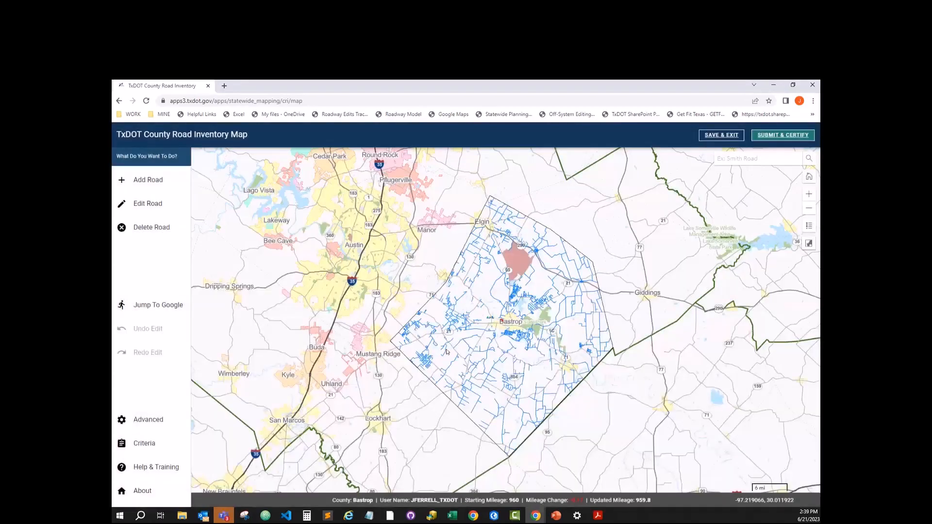
pyautogui.click(149, 474)
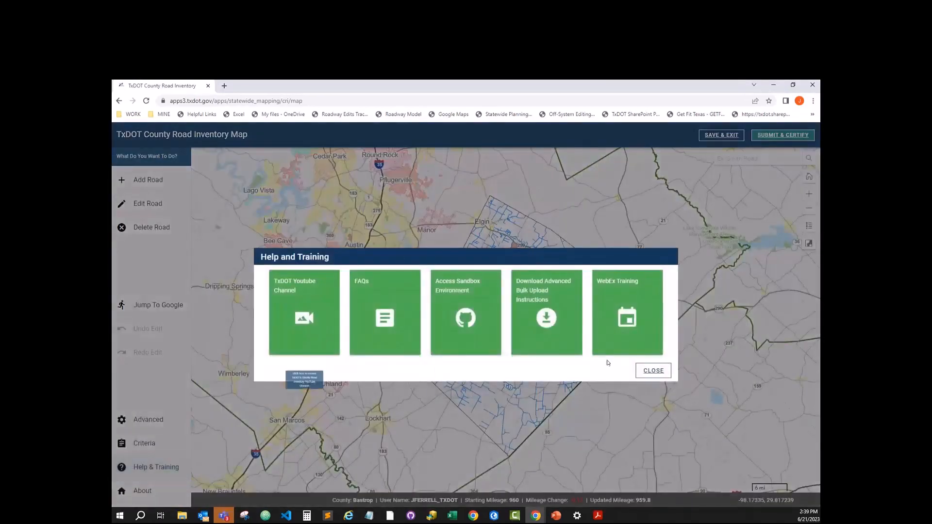
pyautogui.click(652, 371)
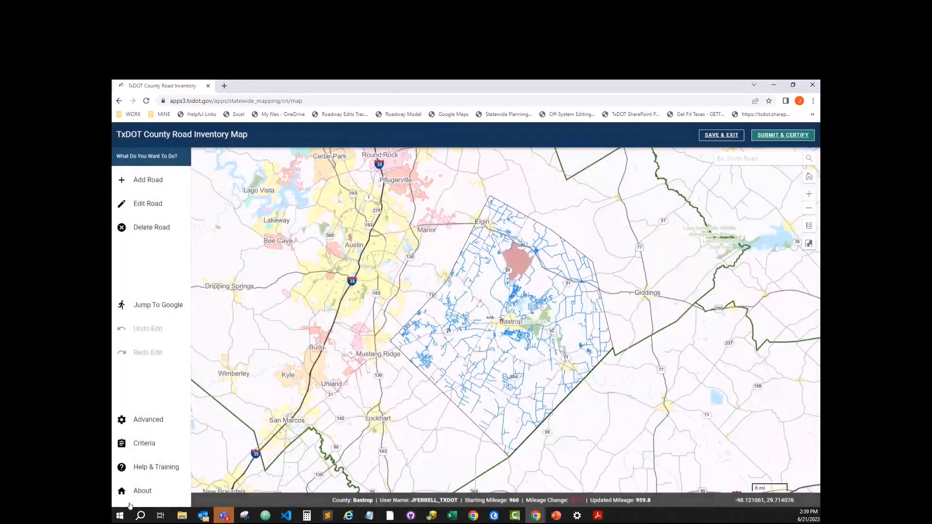
pyautogui.click(137, 495)
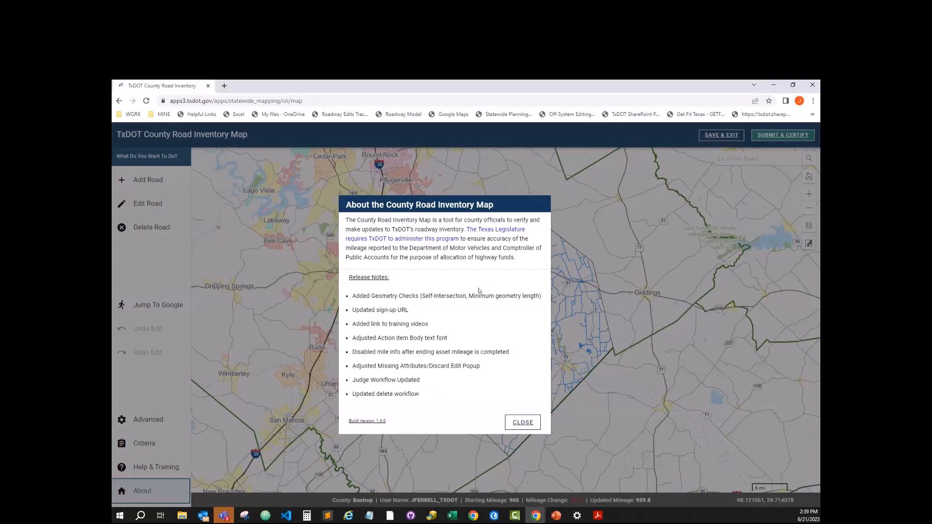
pyautogui.click(516, 426)
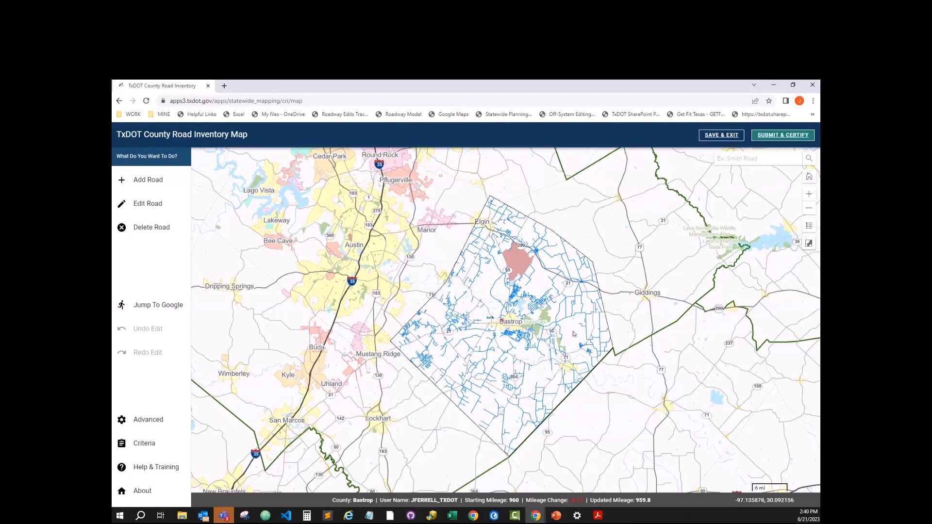
# Review the Submit and Certify dialog for sending the updates to the county judge, cancelling without submitting.
pyautogui.click(775, 137)
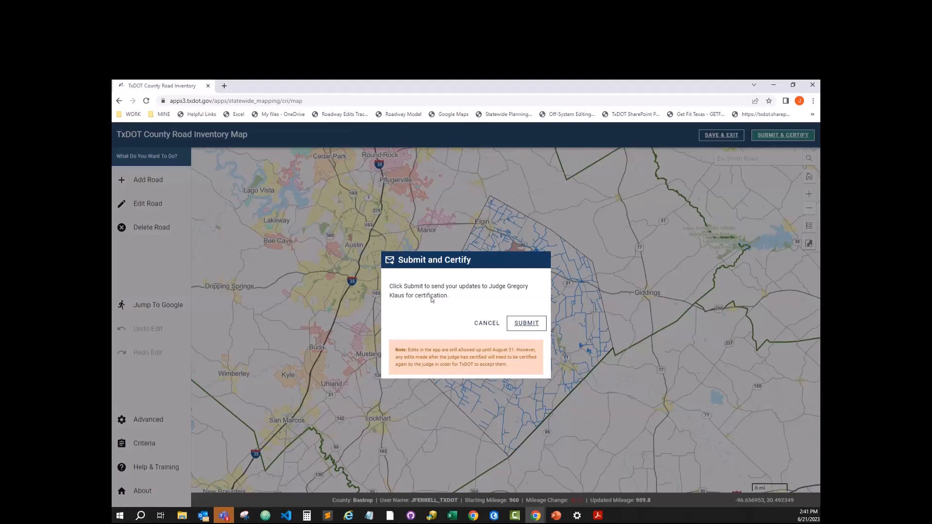
pyautogui.click(484, 323)
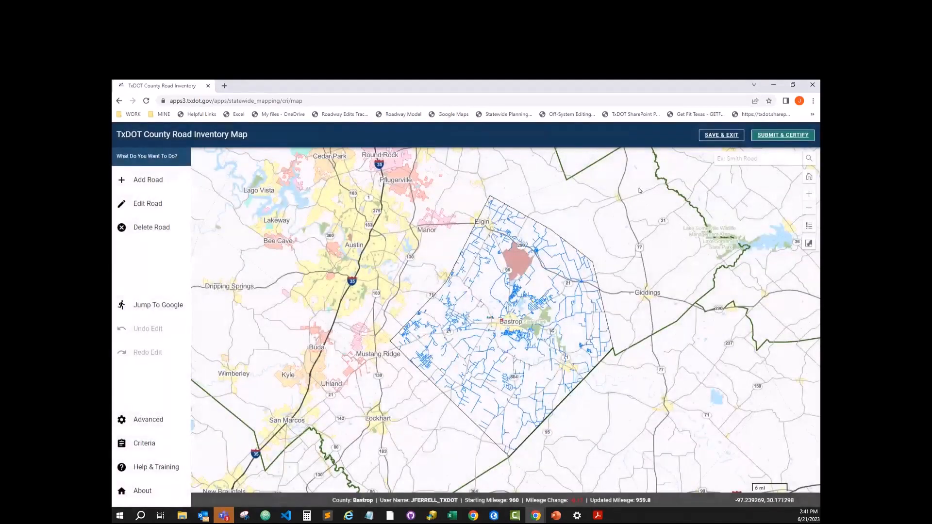
pyautogui.click(763, 138)
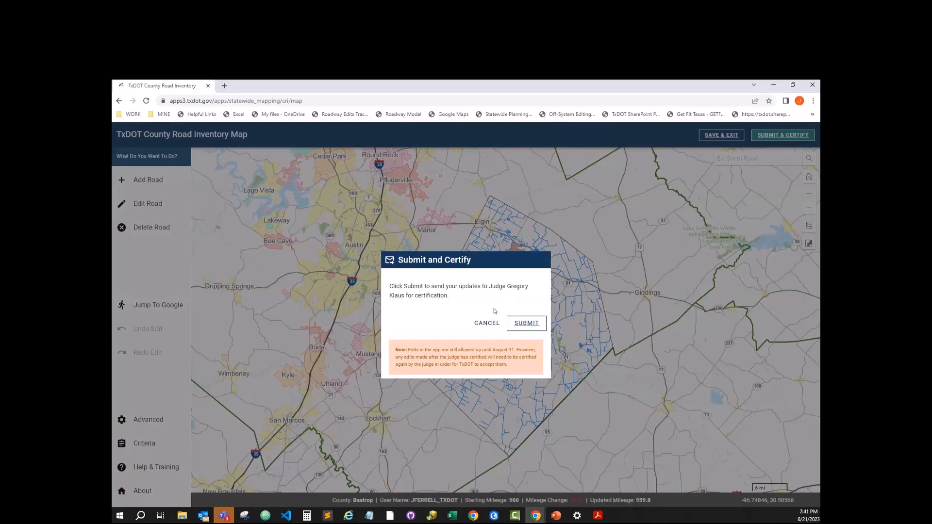
pyautogui.click(487, 324)
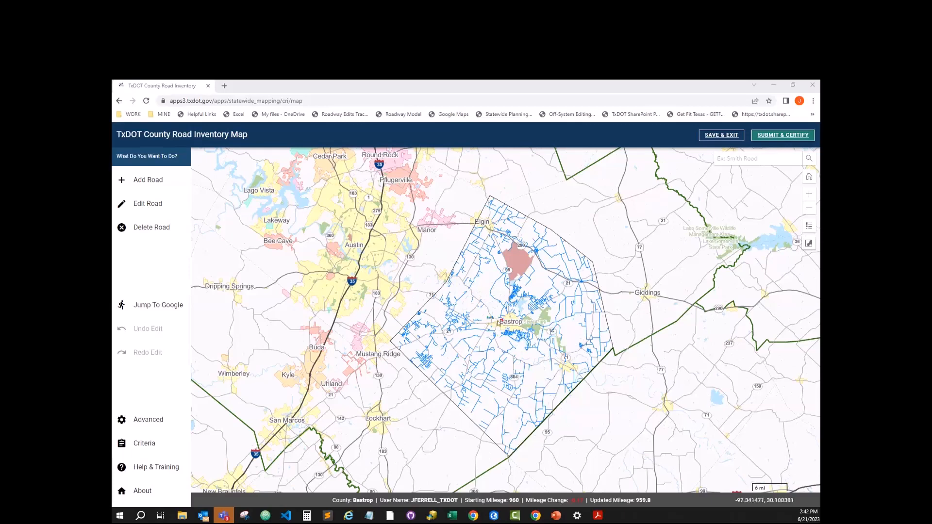
# Examine the subdivision roads around Sam Houston Drive west of Bastrop, and display them over satellite imagery.
pyautogui.scroll(1, 494, 326)
pyautogui.scroll(4, 494, 326)
pyautogui.moveTo(429, 311); pyautogui.dragTo(470, 392)
pyautogui.scroll(1, 446, 336)
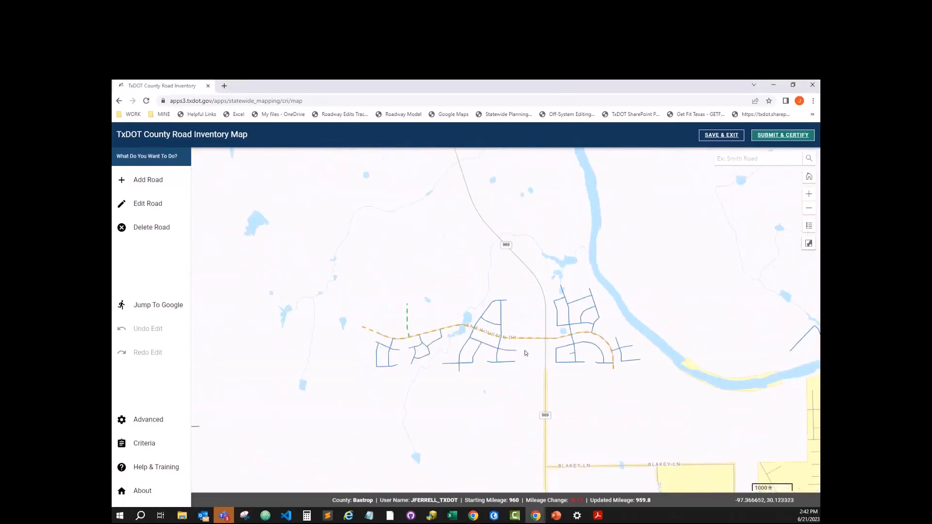
pyautogui.scroll(1, 526, 356)
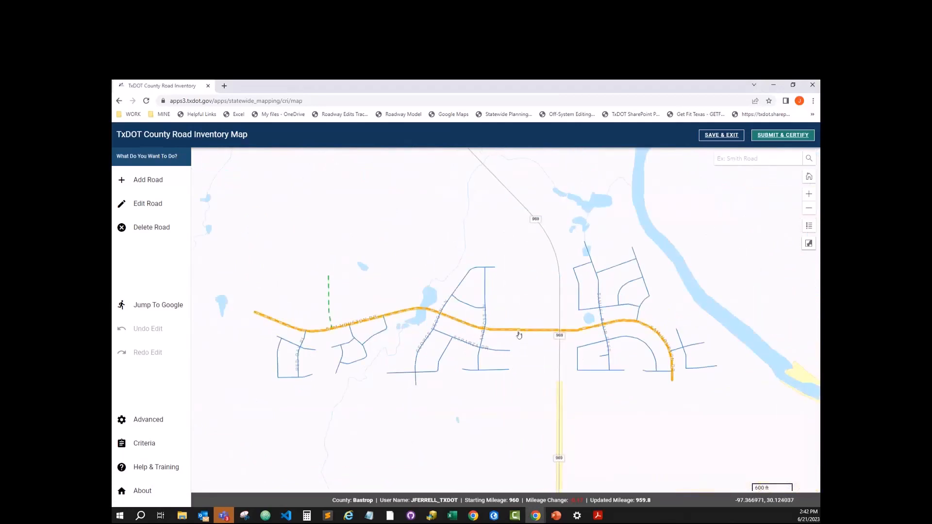
pyautogui.scroll(3, 519, 339)
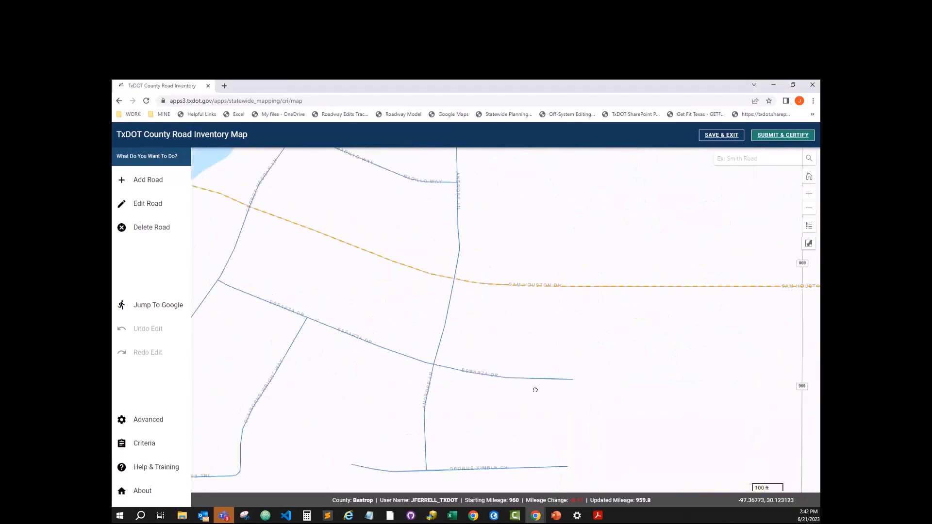
pyautogui.scroll(-2, 534, 390)
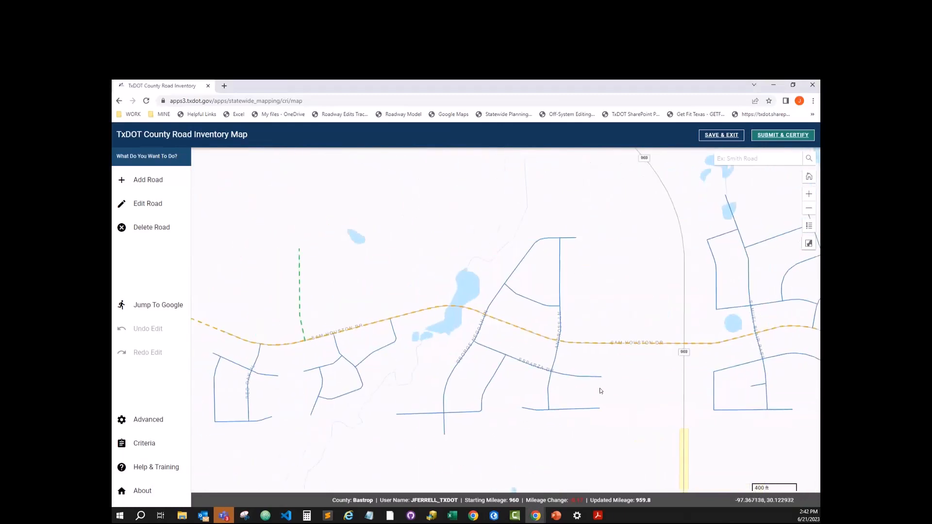
pyautogui.moveTo(541, 343); pyautogui.dragTo(635, 341)
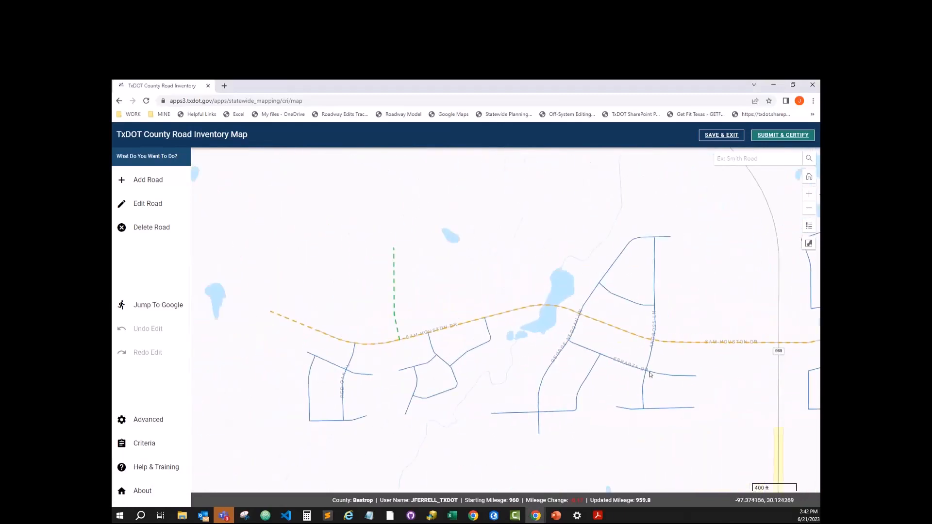
pyautogui.moveTo(691, 368); pyautogui.dragTo(664, 360)
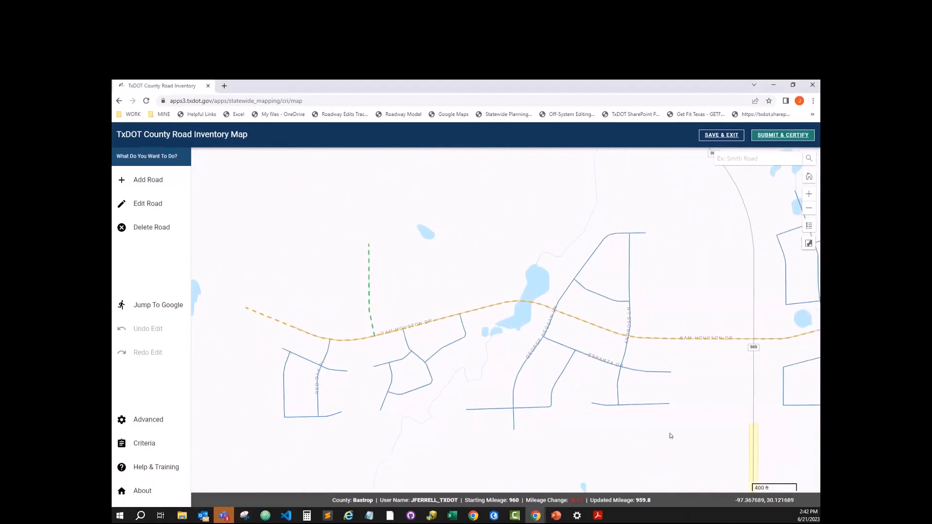
pyautogui.moveTo(670, 435); pyautogui.dragTo(544, 402)
pyautogui.scroll(-1, 545, 402)
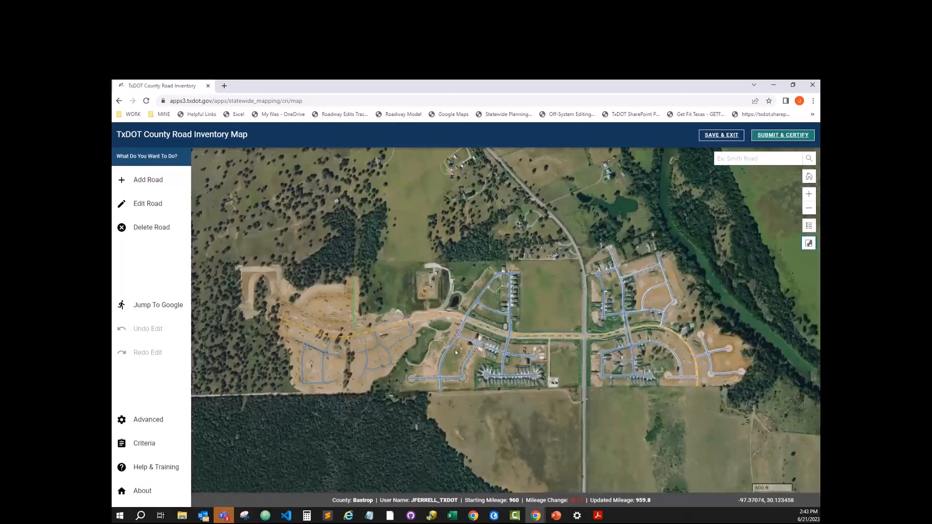
# View and close the road information of George Neggan Lane, and open the road information of Woodlands Drive.
pyautogui.click(463, 380)
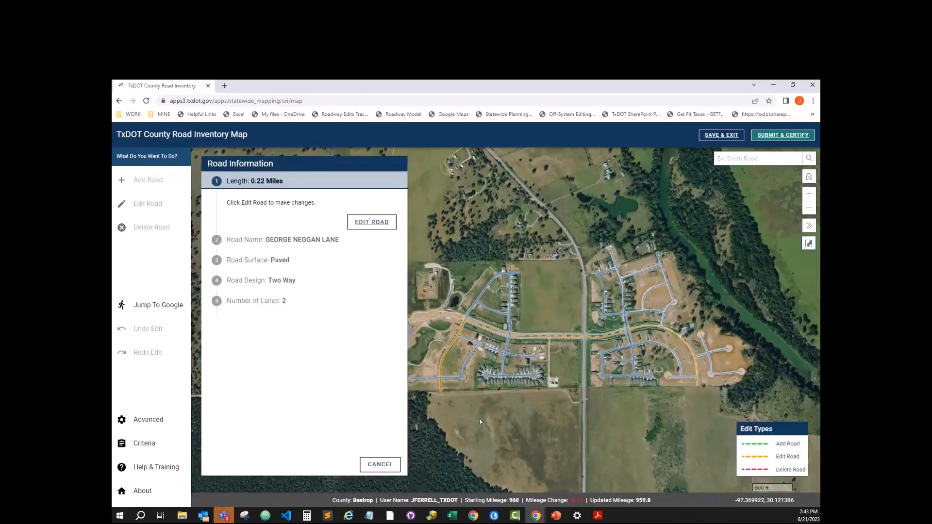
pyautogui.click(380, 465)
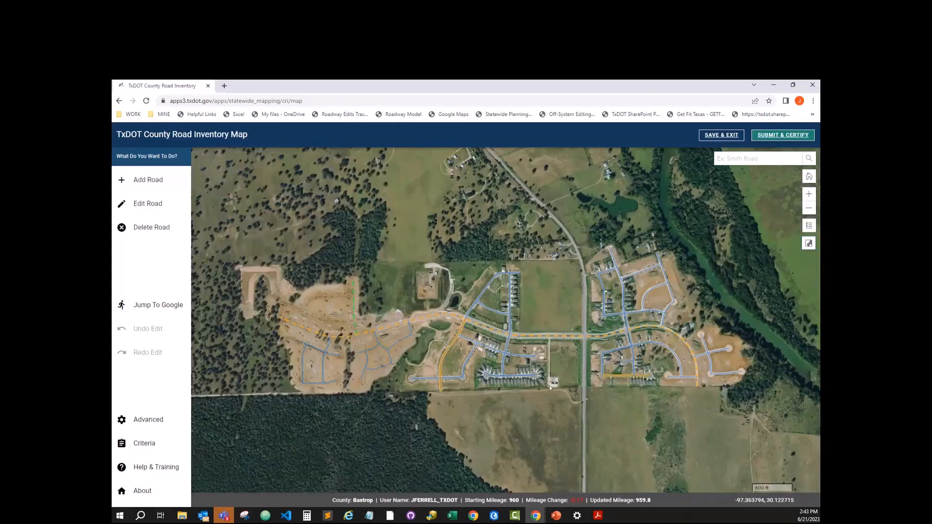
pyautogui.scroll(-1, 525, 376)
pyautogui.moveTo(311, 374); pyautogui.dragTo(697, 279)
pyautogui.moveTo(471, 346); pyautogui.dragTo(531, 356)
pyautogui.click(531, 355)
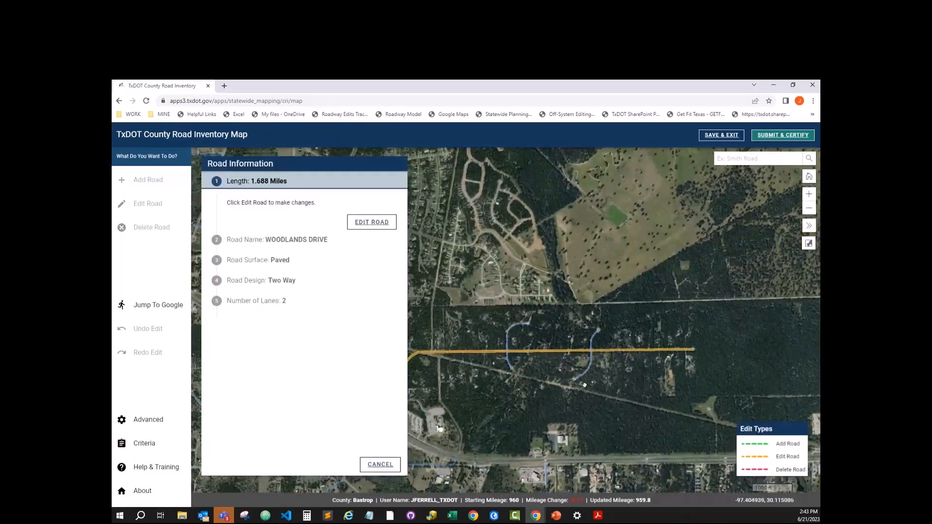
pyautogui.moveTo(585, 385); pyautogui.dragTo(662, 363)
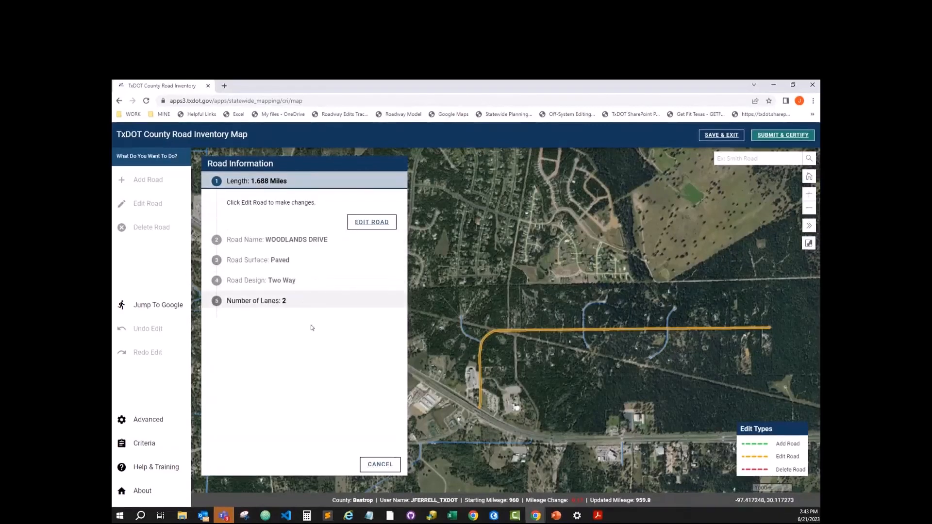
pyautogui.moveTo(607, 372); pyautogui.dragTo(626, 361)
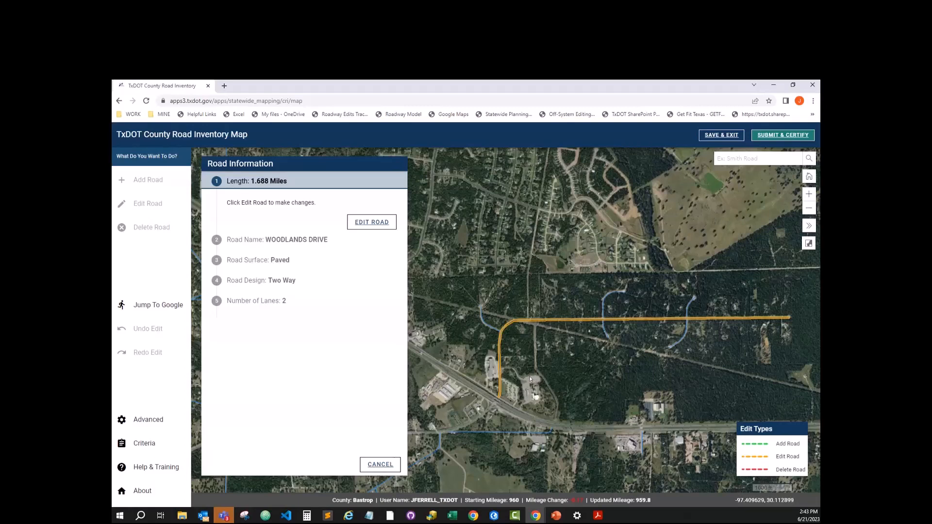
# Start editing Woodlands Drive and open its Road Surface segments.
pyautogui.click(373, 222)
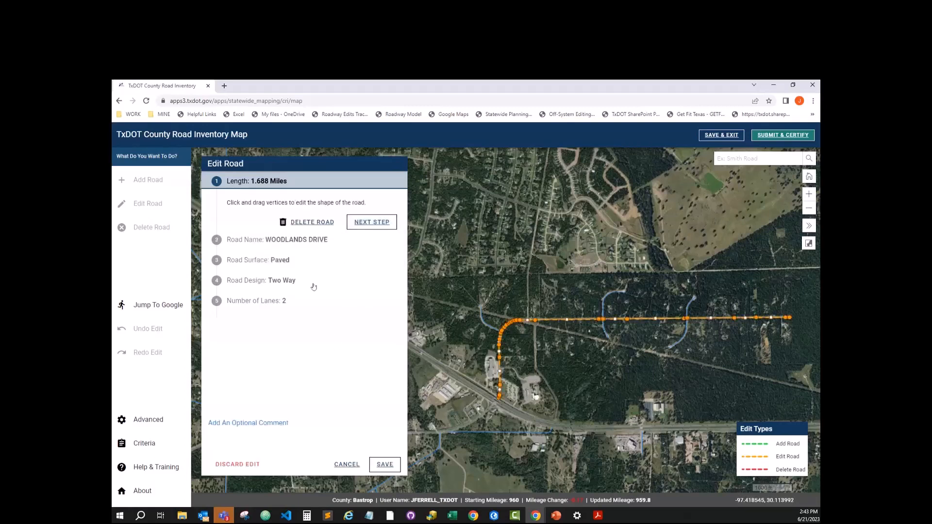
pyautogui.click(257, 262)
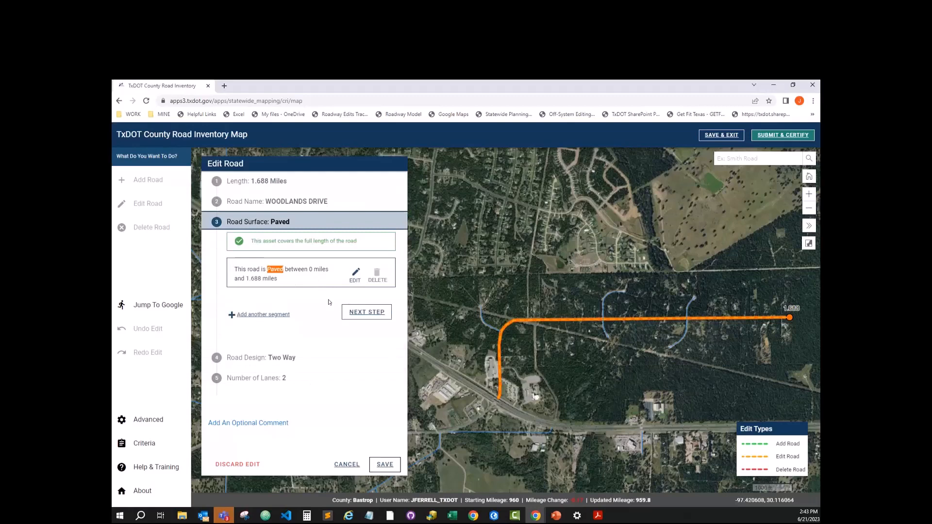
pyautogui.moveTo(515, 350); pyautogui.dragTo(532, 363)
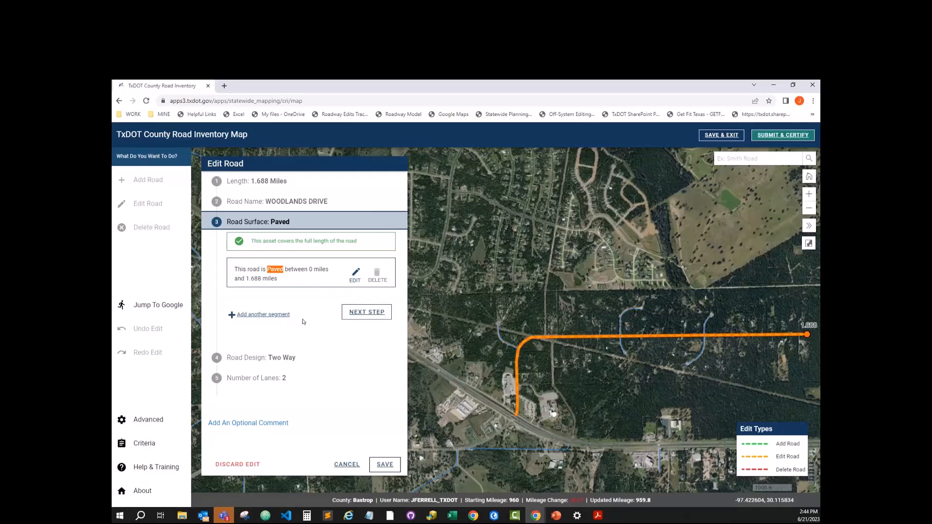
# Add a Gravel surface segment that is not full length, with its beginning point on the map at mile 0.309, at the side-road junction.
pyautogui.click(272, 315)
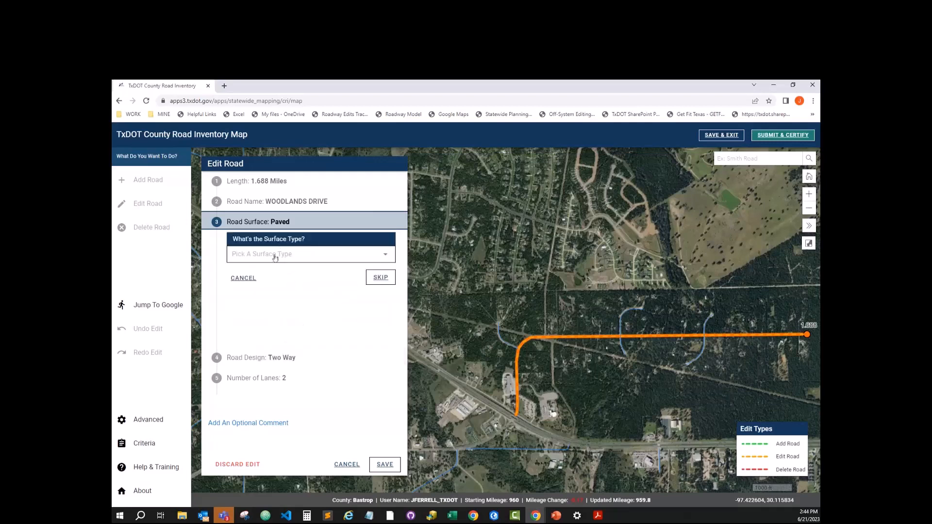
pyautogui.click(310, 256)
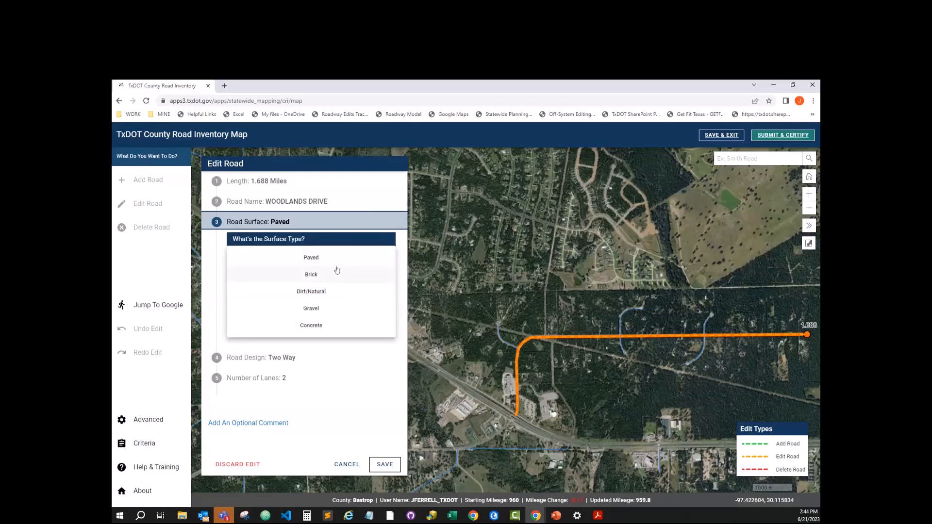
pyautogui.click(329, 307)
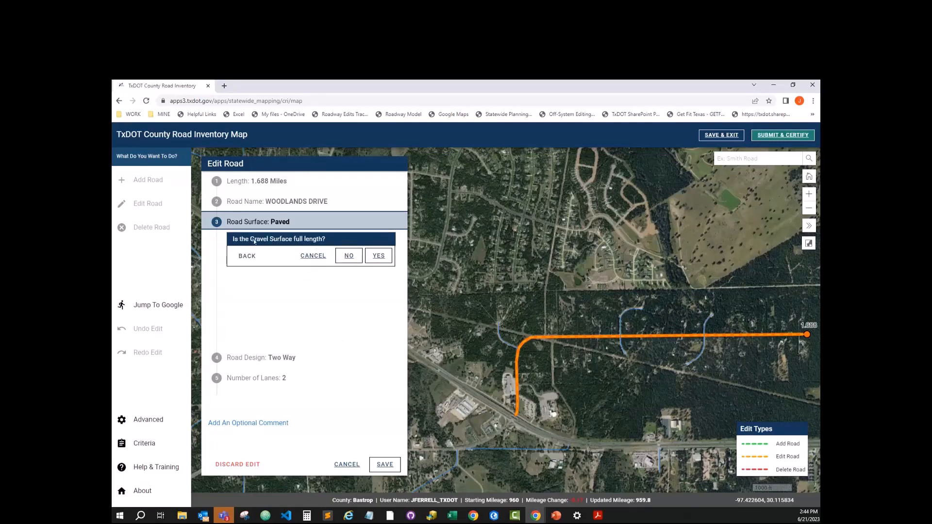
pyautogui.click(349, 258)
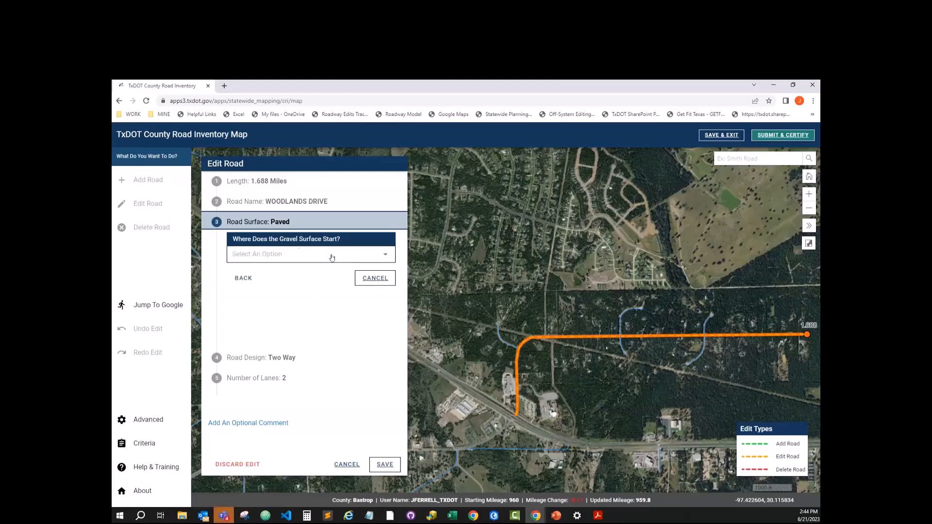
pyautogui.click(367, 259)
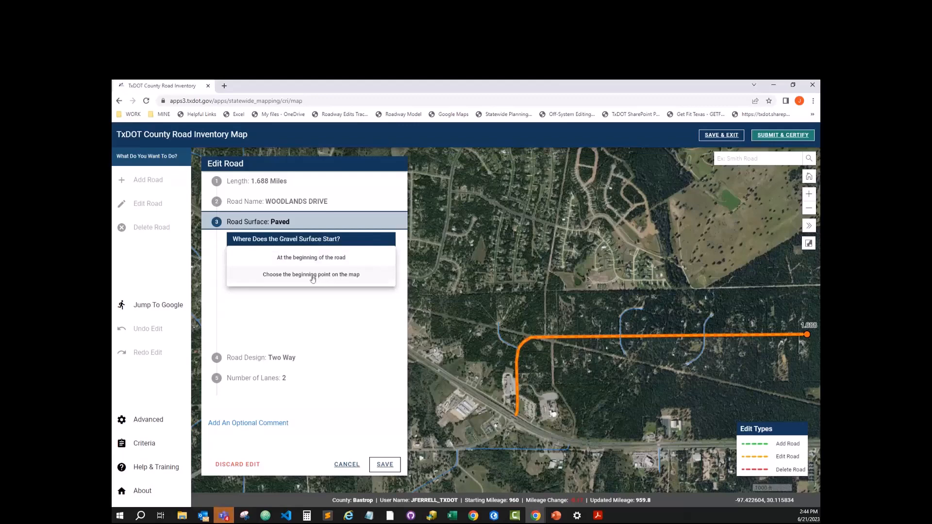
pyautogui.click(363, 277)
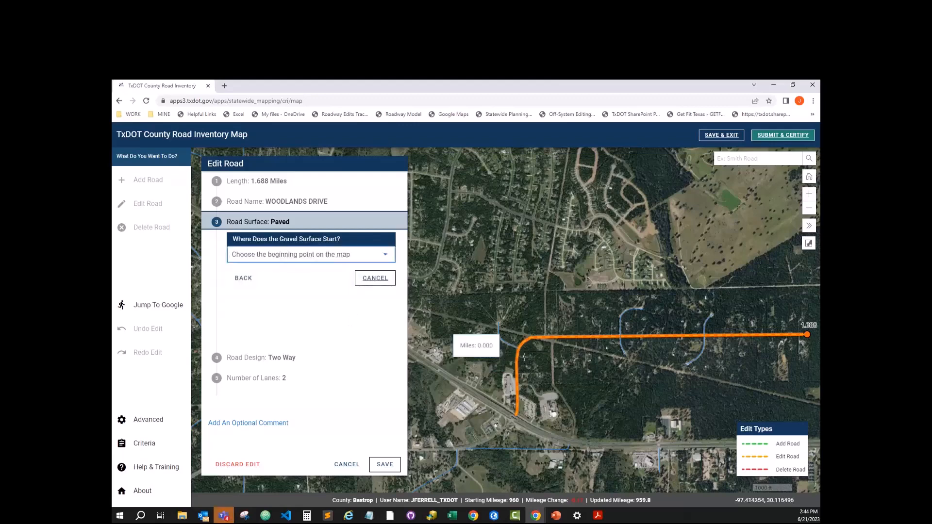
pyautogui.scroll(3, 548, 374)
pyautogui.scroll(2, 546, 376)
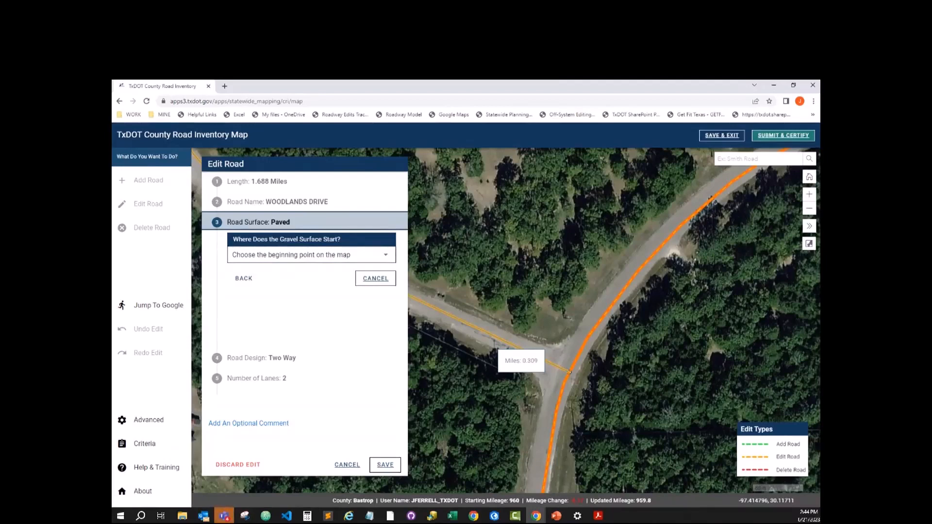
pyautogui.click(569, 372)
# Choose the Gravel segment's ending point on the map at mile 0.809, at the road crossing further east.
pyautogui.scroll(-1, 609, 382)
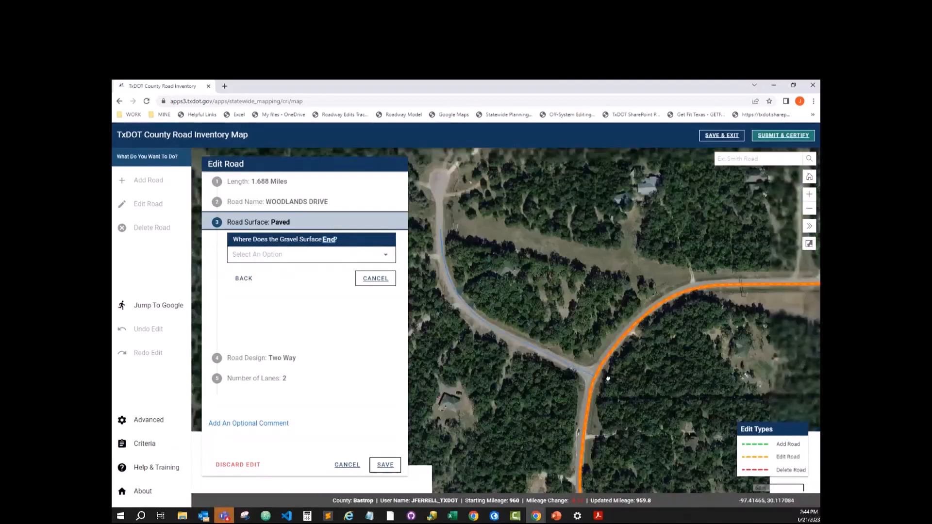
pyautogui.scroll(-2, 608, 379)
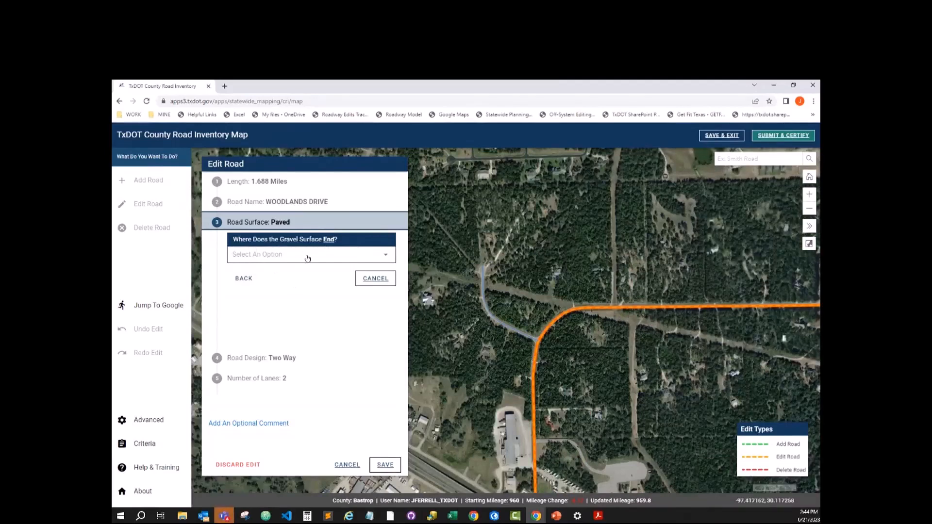
pyautogui.scroll(-1, 598, 377)
pyautogui.moveTo(597, 377); pyautogui.dragTo(509, 368)
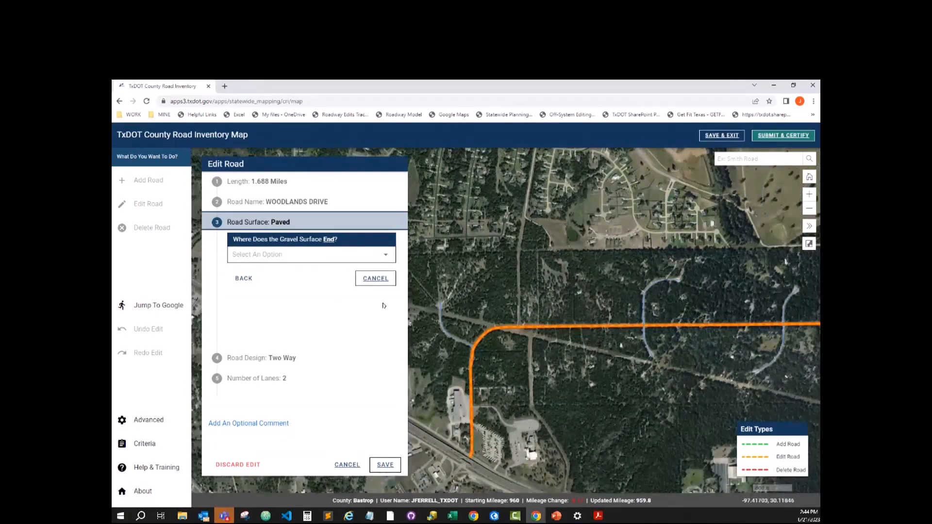
pyautogui.click(364, 255)
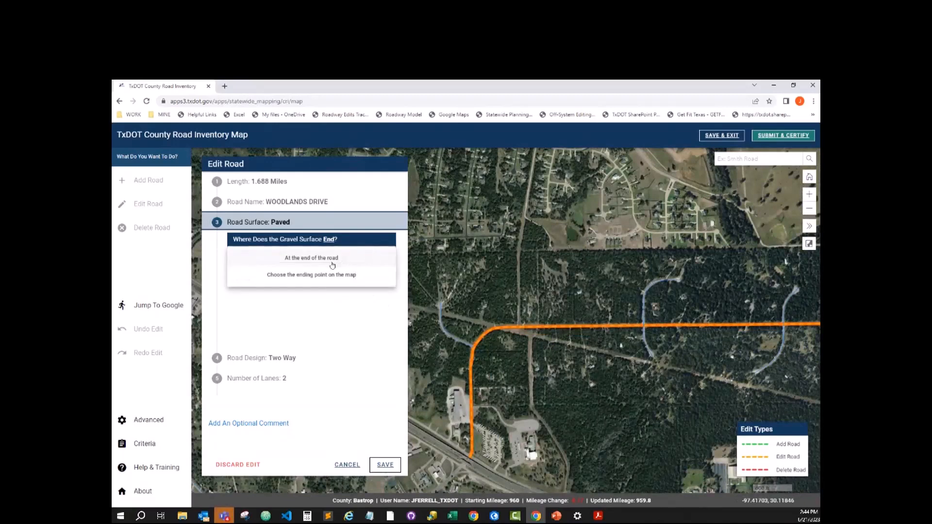
pyautogui.click(365, 276)
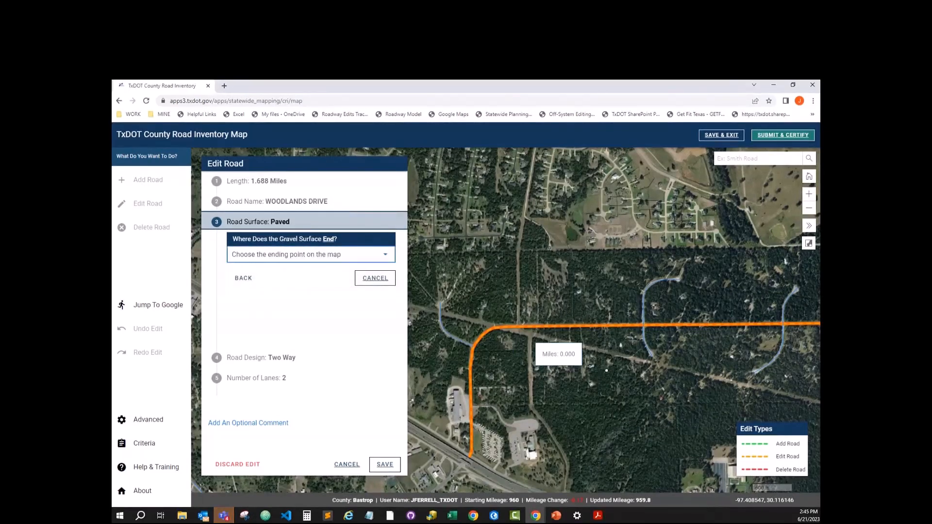
pyautogui.scroll(4, 631, 328)
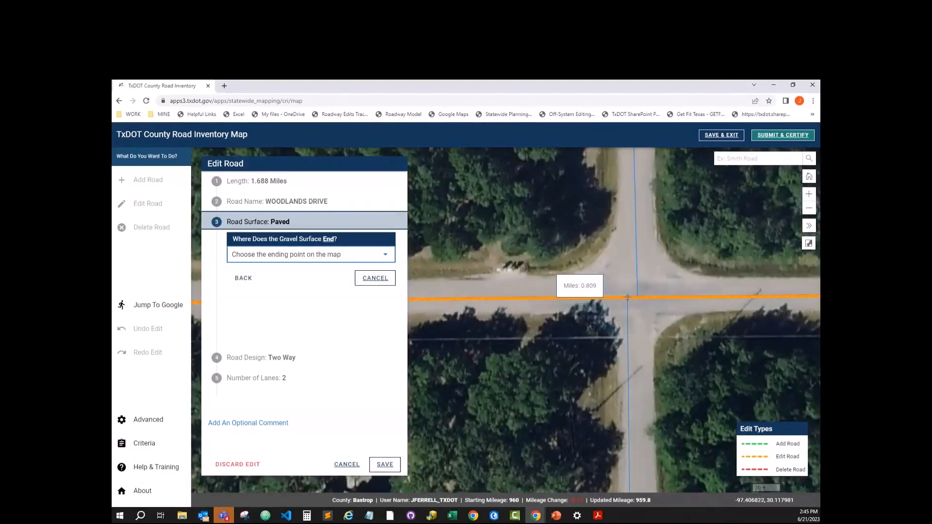
pyautogui.click(627, 297)
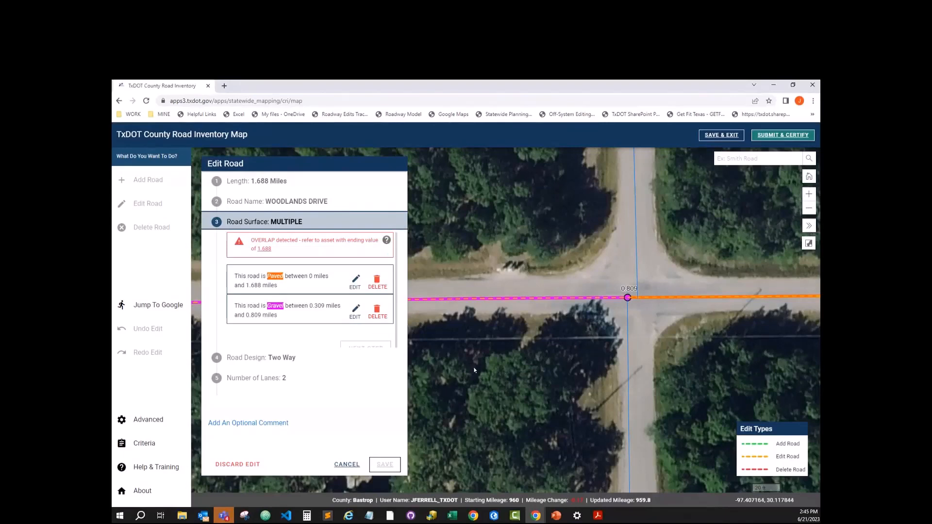
# Edit the Paved segment to run from the beginning of the road to mile 0.309 on the map, where the gravel starts.
pyautogui.scroll(-4, 471, 373)
pyautogui.scroll(-2, 595, 376)
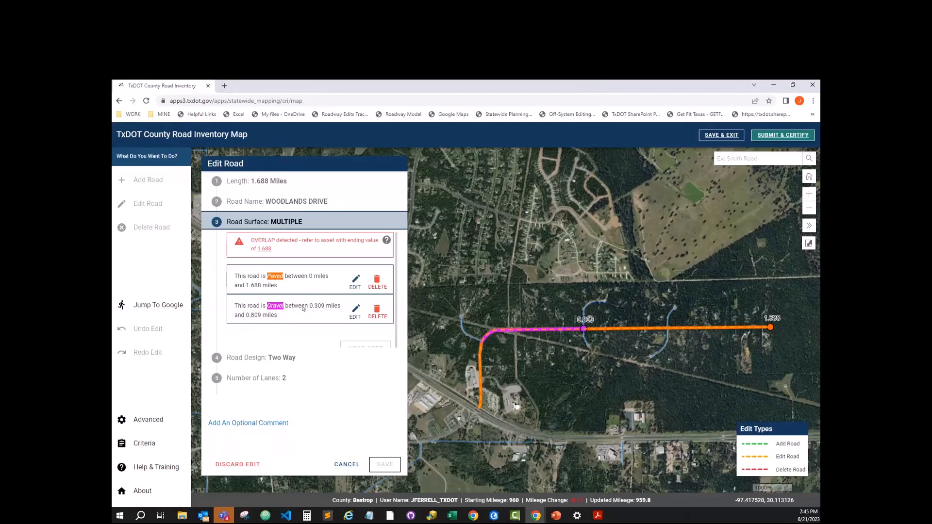
pyautogui.scroll(-1, 307, 305)
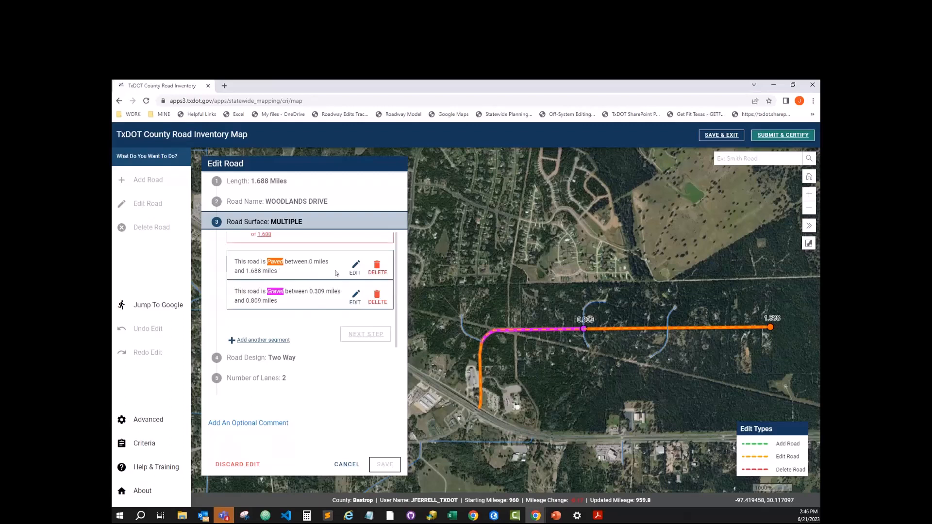
pyautogui.click(355, 269)
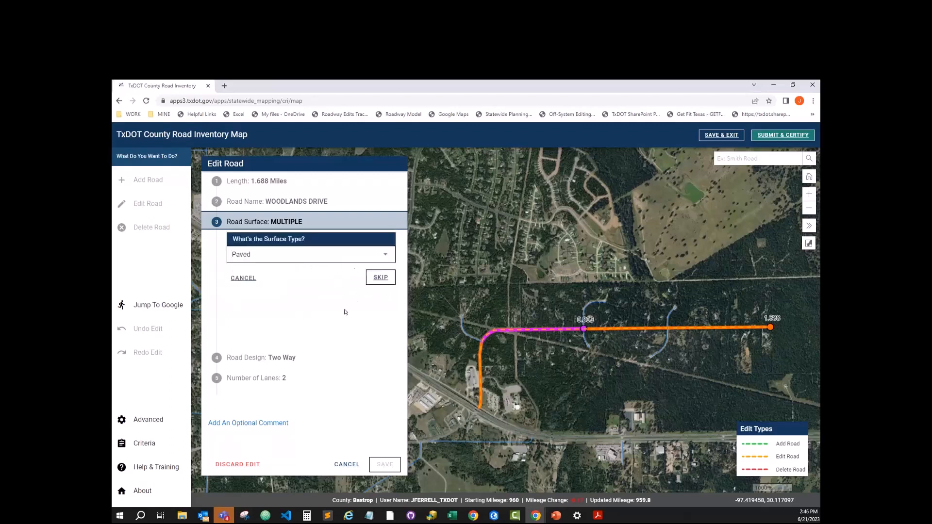
pyautogui.click(380, 278)
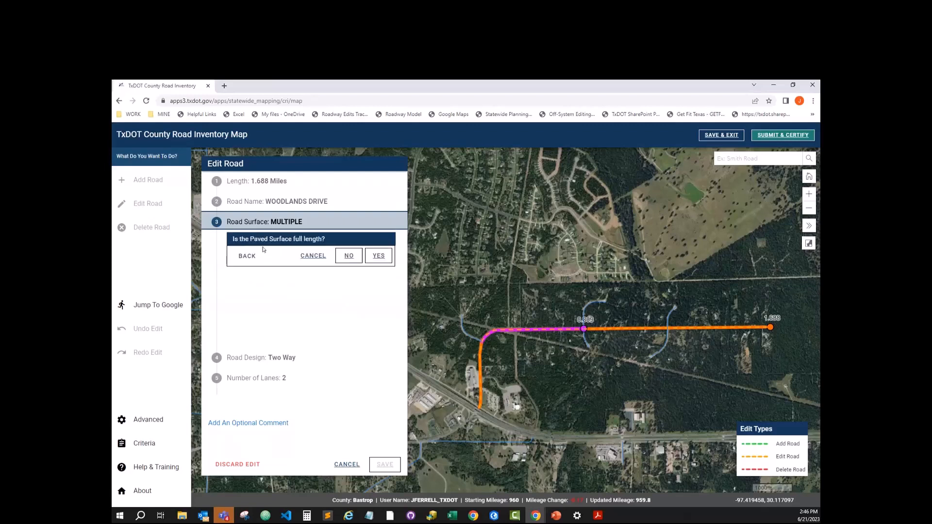
pyautogui.click(349, 256)
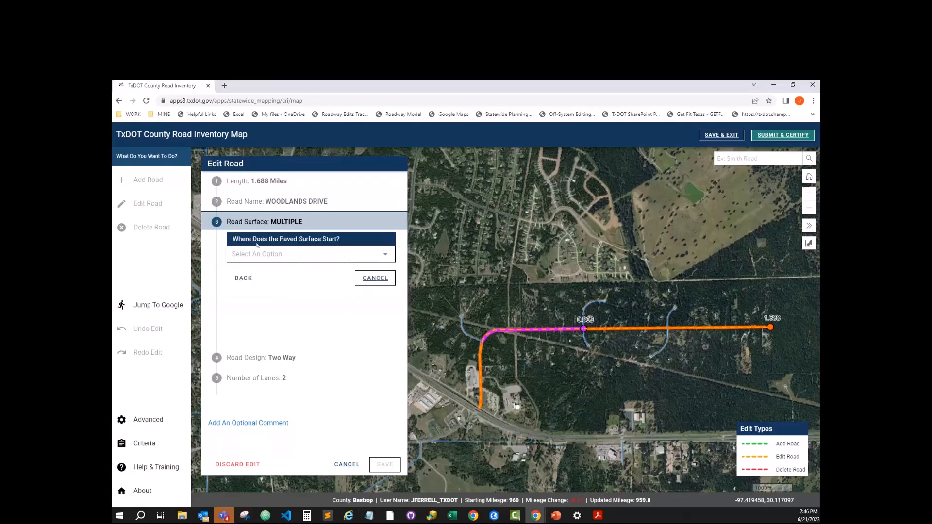
pyautogui.click(329, 256)
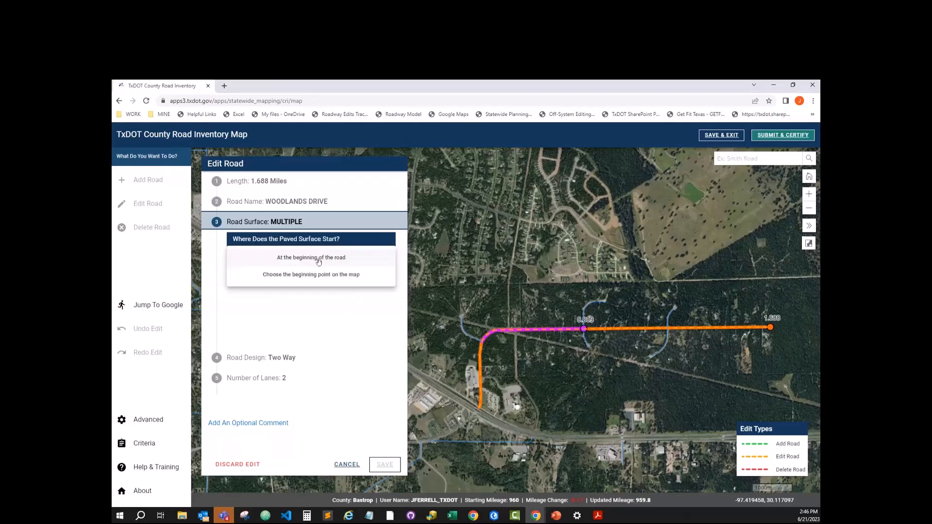
pyautogui.click(354, 260)
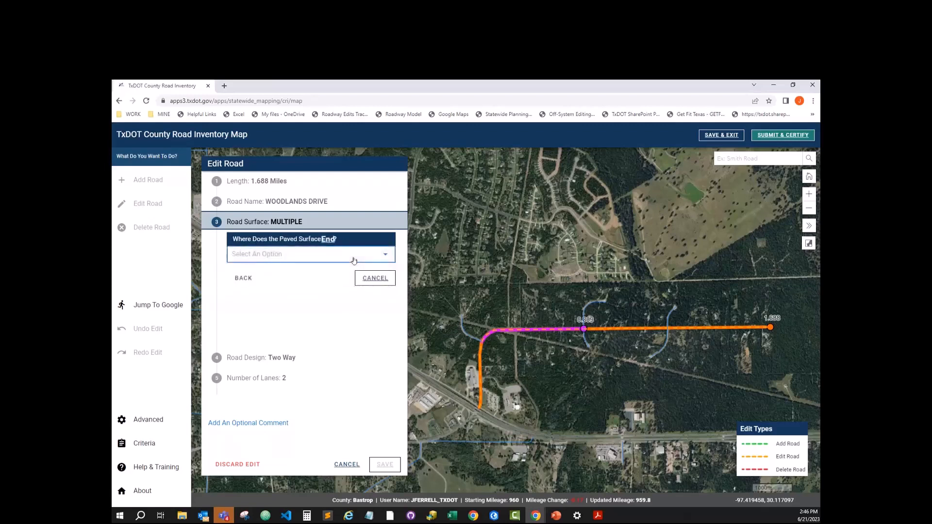
pyautogui.click(320, 258)
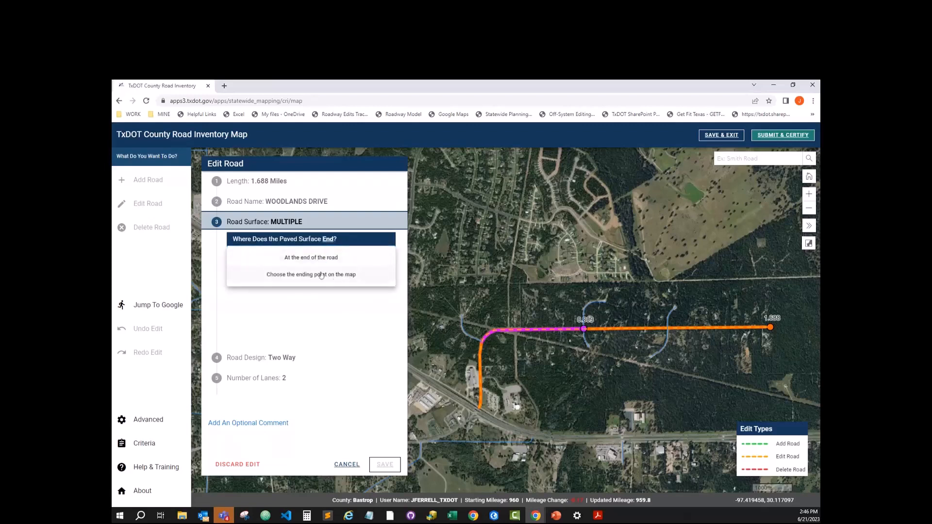
pyautogui.click(360, 275)
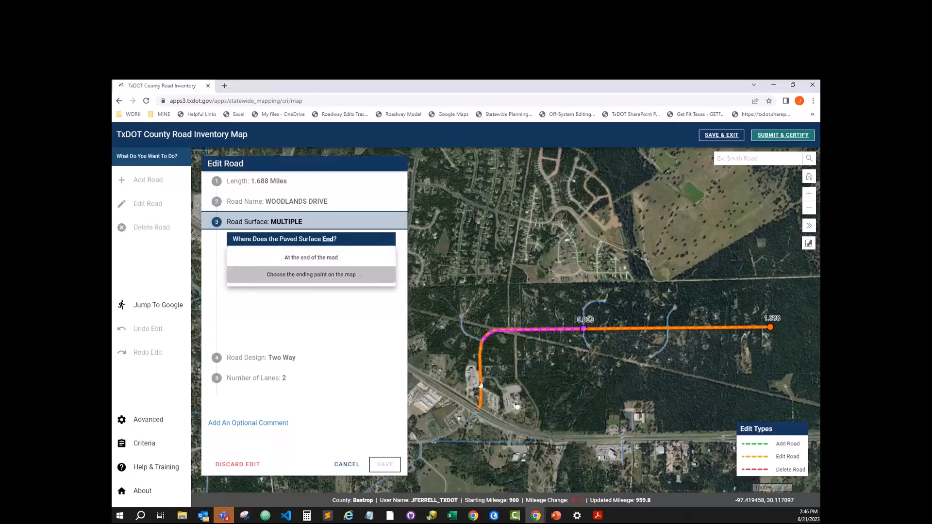
pyautogui.scroll(5, 486, 337)
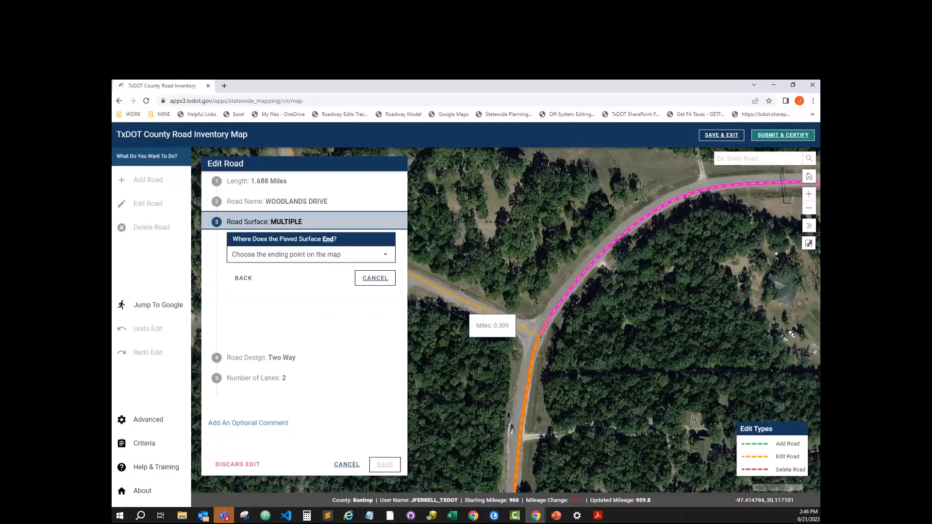
pyautogui.click(556, 391)
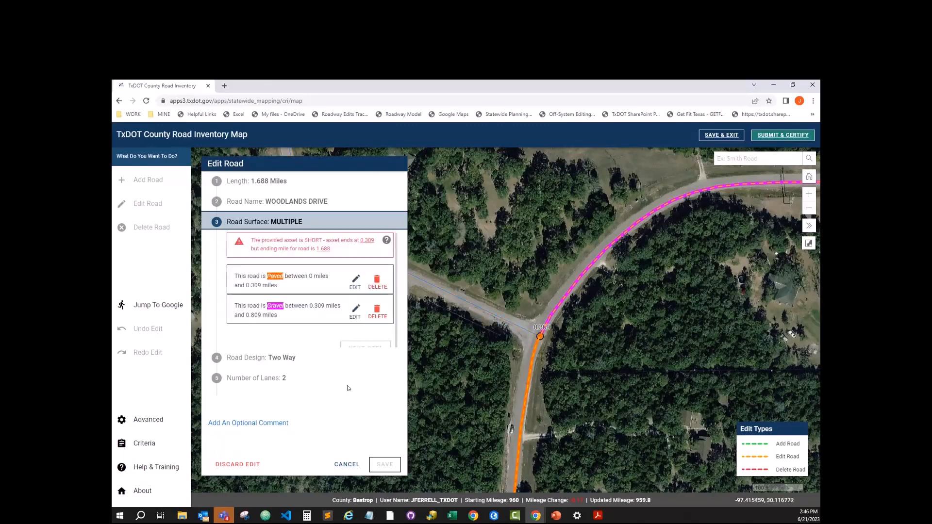
# Add another Paved surface segment that is not full length, with its beginning point on the map at mile 0.809, where the gravel ends.
pyautogui.scroll(-1, 324, 292)
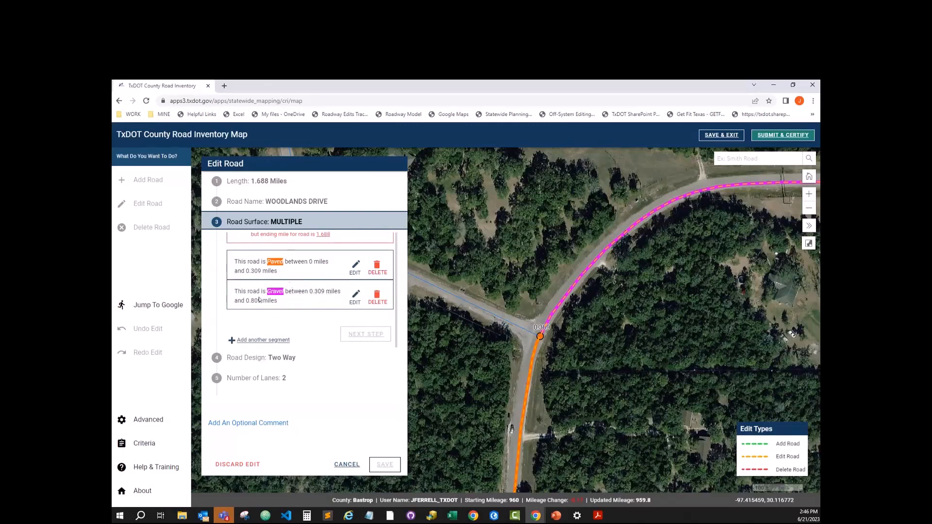
pyautogui.click(283, 340)
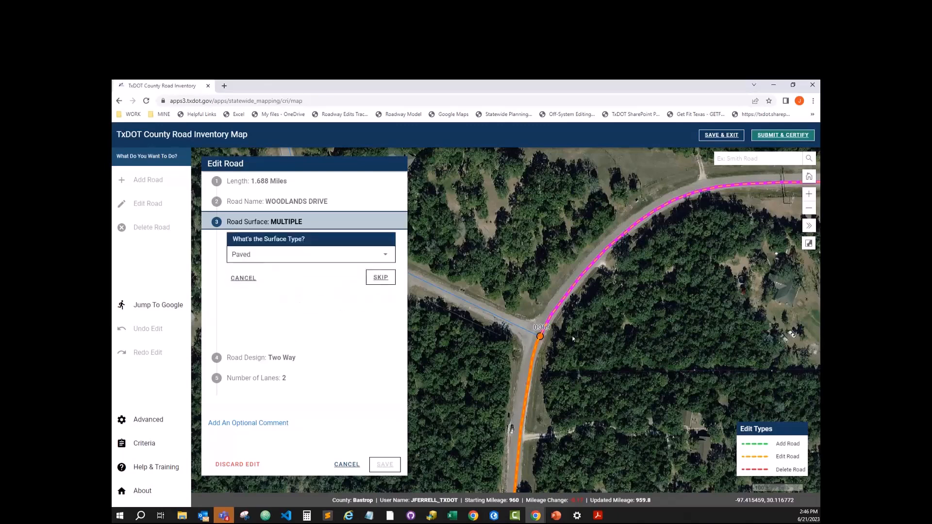
pyautogui.scroll(-4, 552, 339)
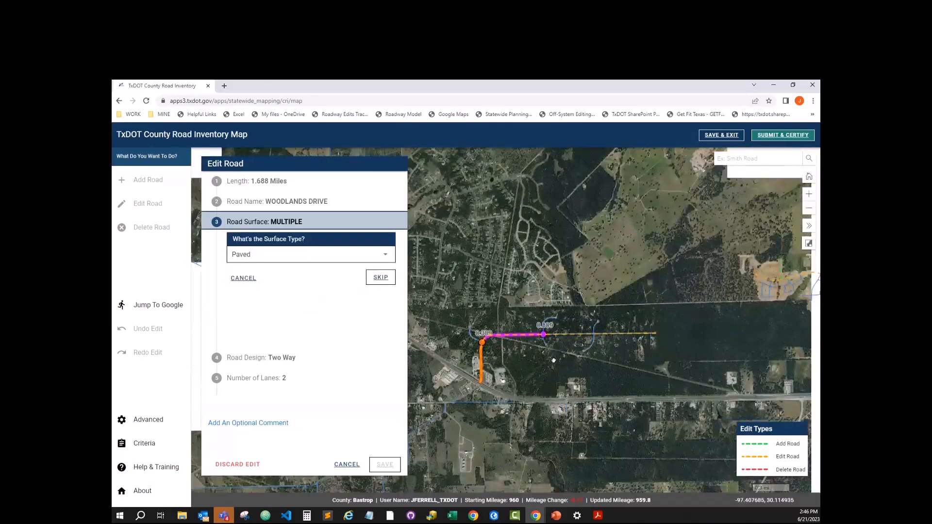
pyautogui.scroll(1, 554, 360)
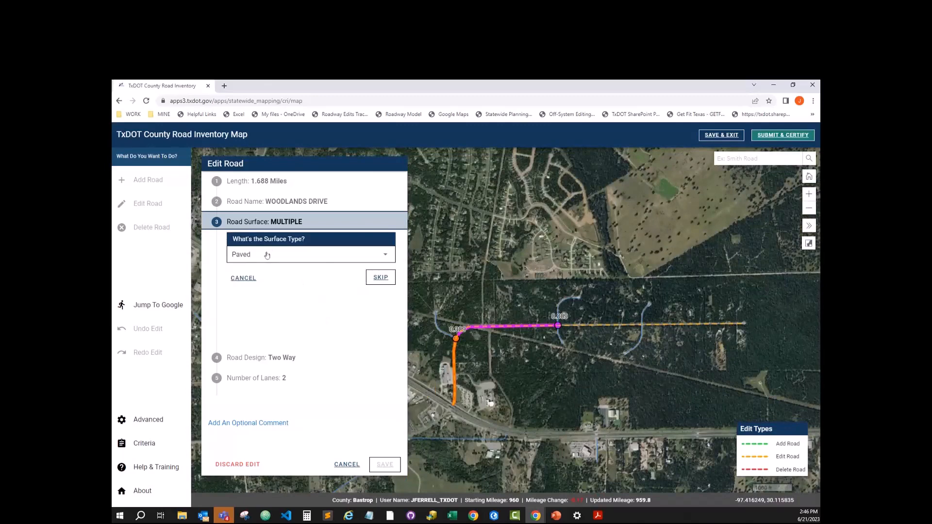
pyautogui.click(379, 279)
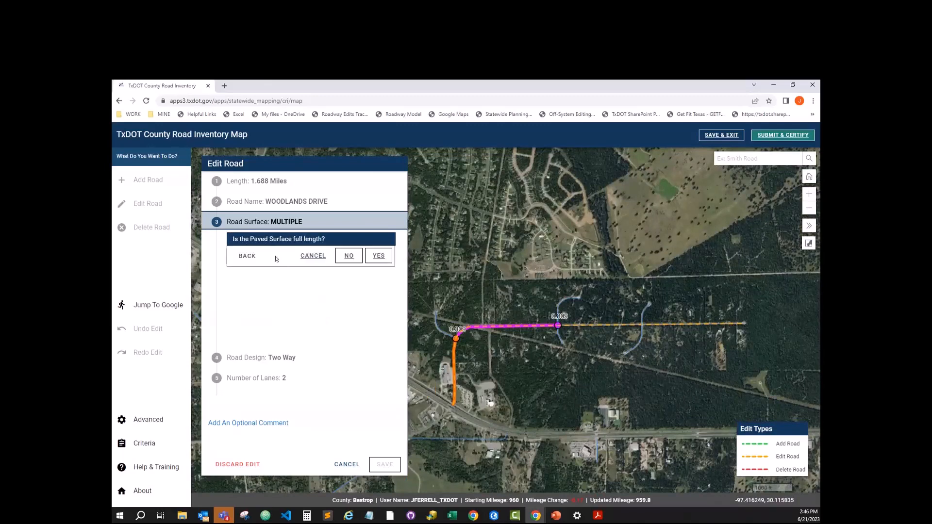
pyautogui.click(348, 257)
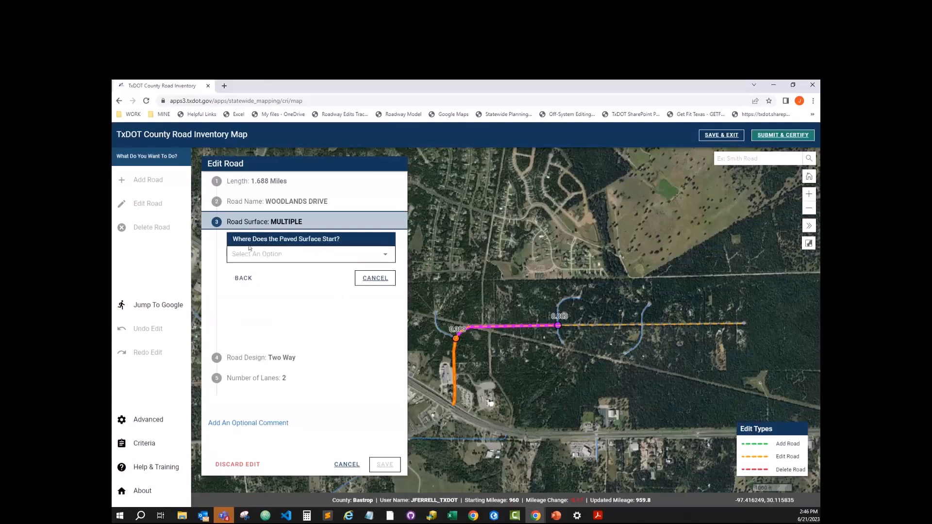
pyautogui.click(332, 256)
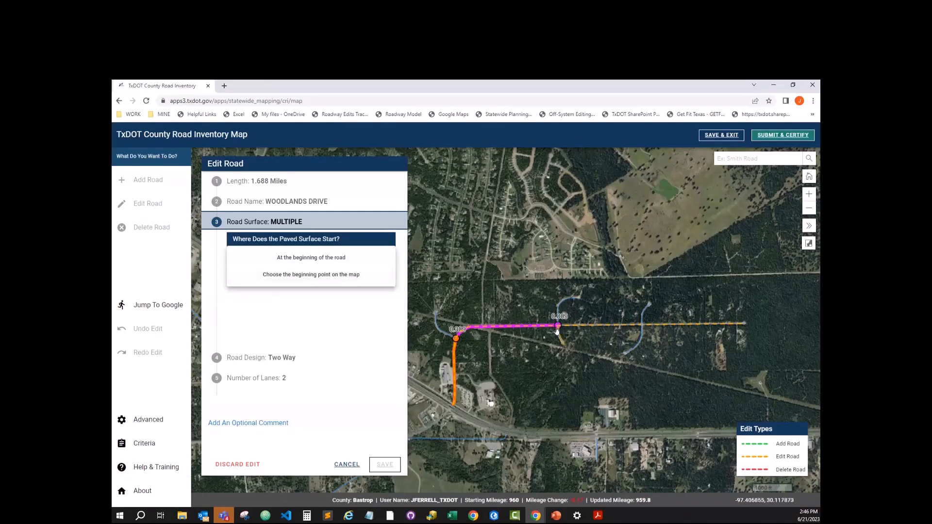
pyautogui.click(318, 276)
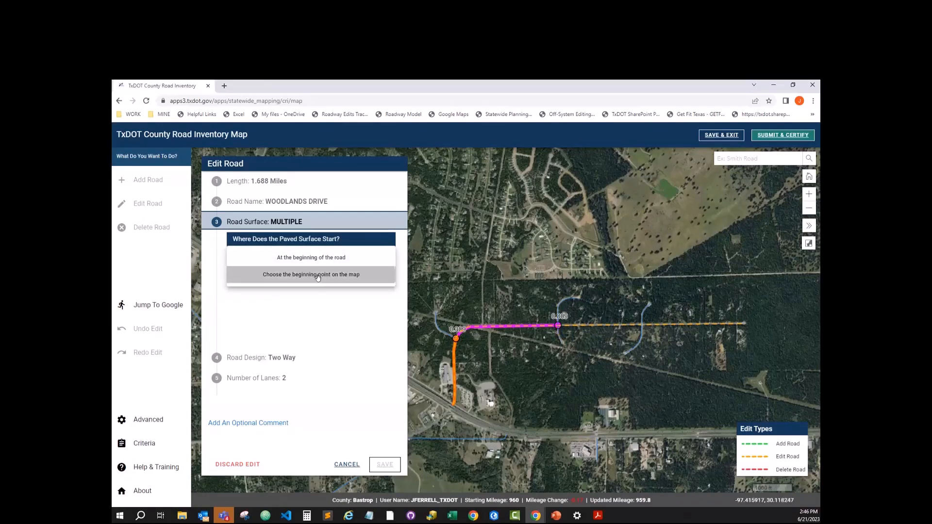
pyautogui.scroll(5, 559, 331)
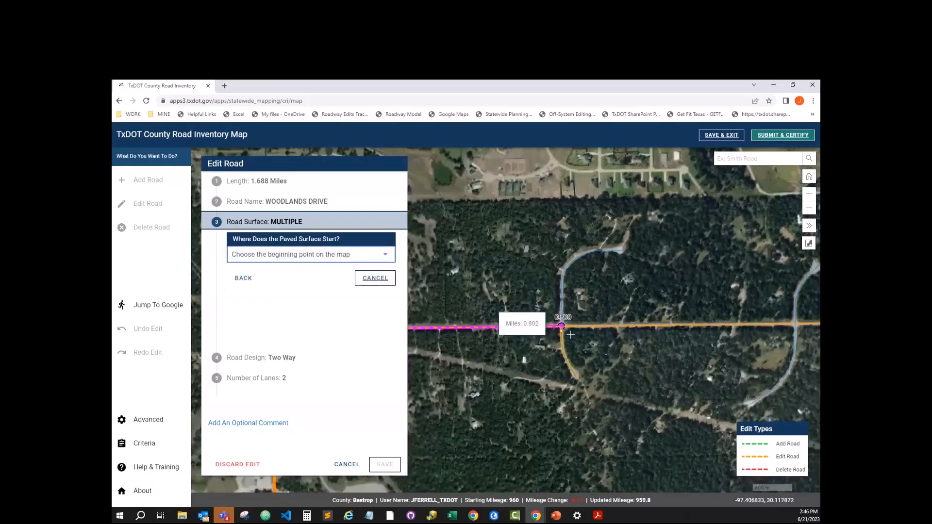
pyautogui.scroll(1, 562, 334)
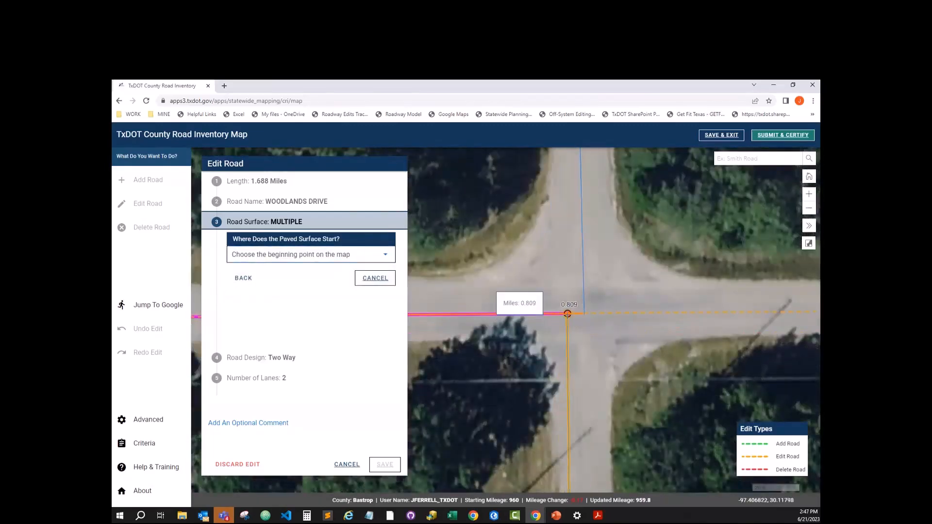
pyautogui.click(587, 358)
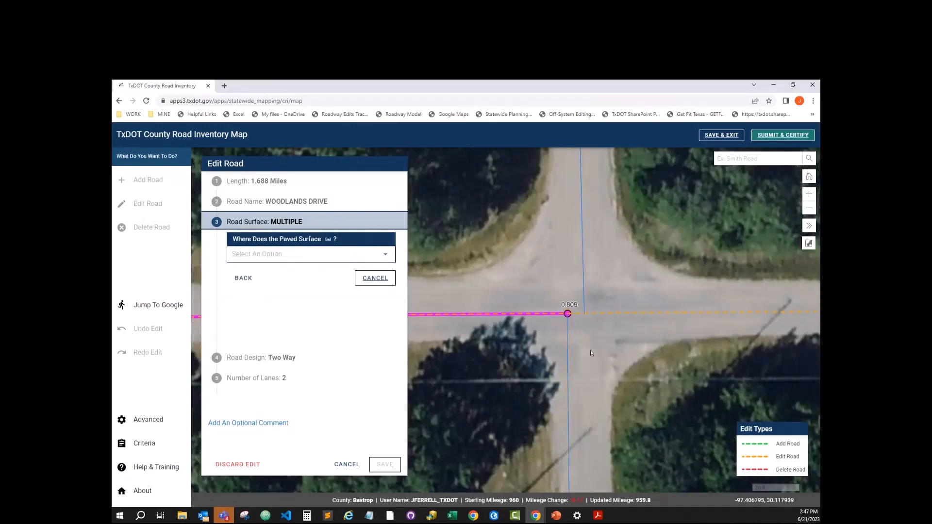
# End the new Paved segment at the end of the road and save the Woodlands Drive edit.
pyautogui.scroll(-4, 591, 350)
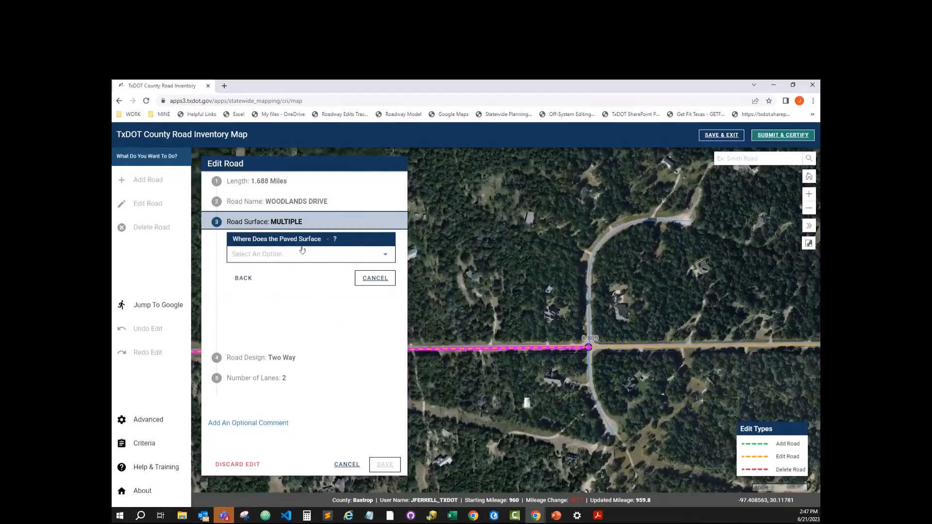
pyautogui.click(330, 255)
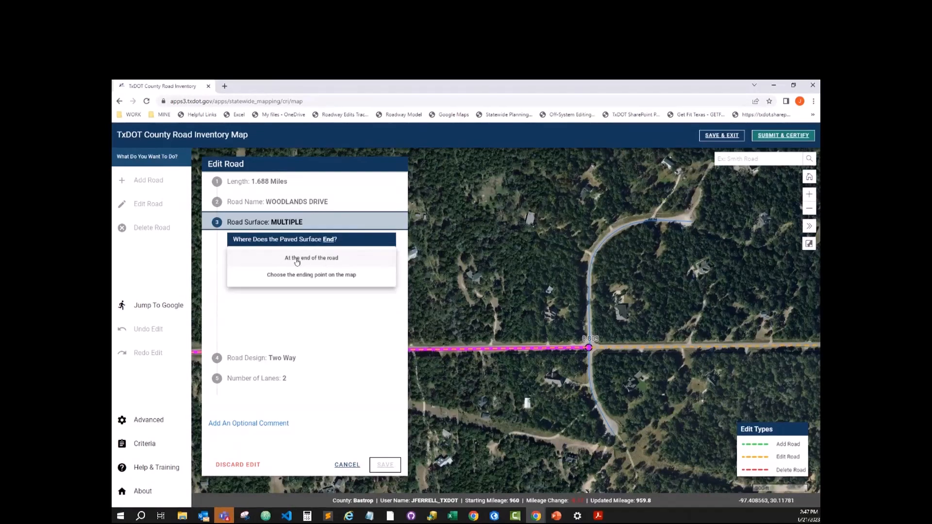
pyautogui.click(344, 259)
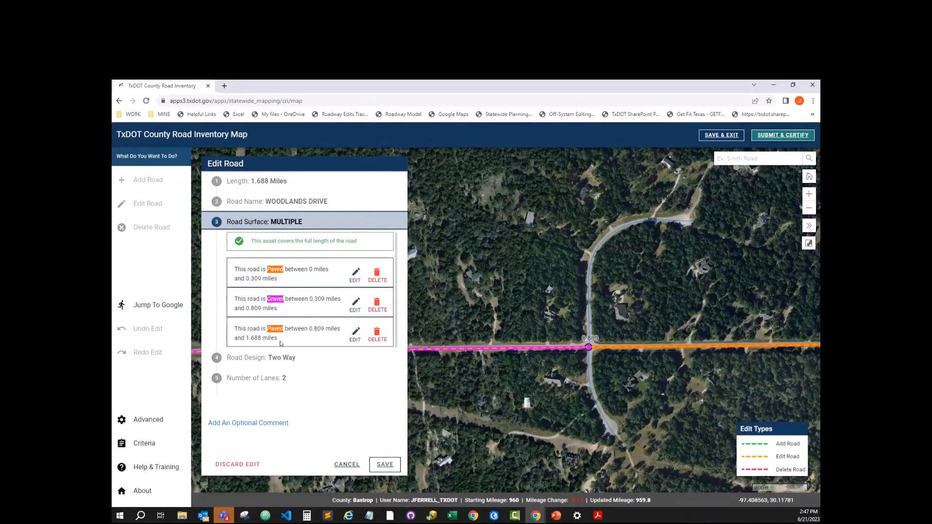
pyautogui.scroll(-4, 515, 357)
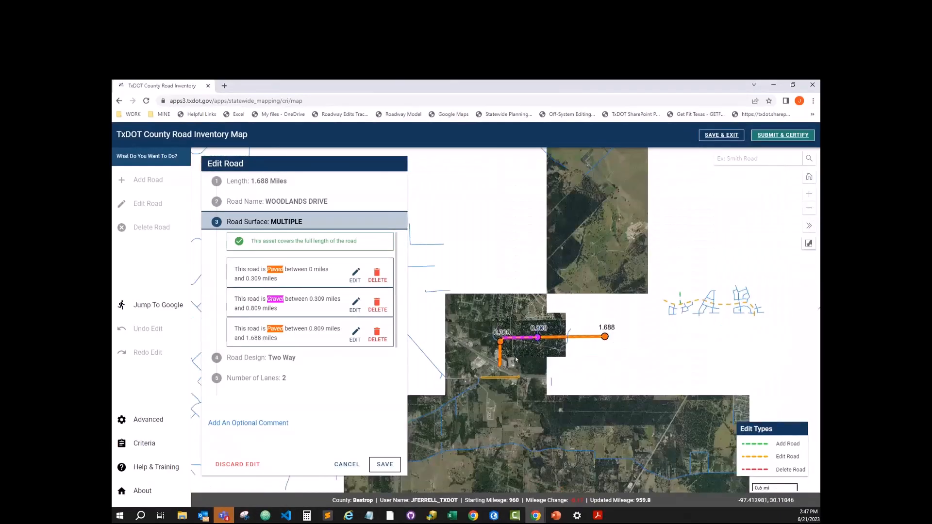
pyautogui.scroll(3, 515, 357)
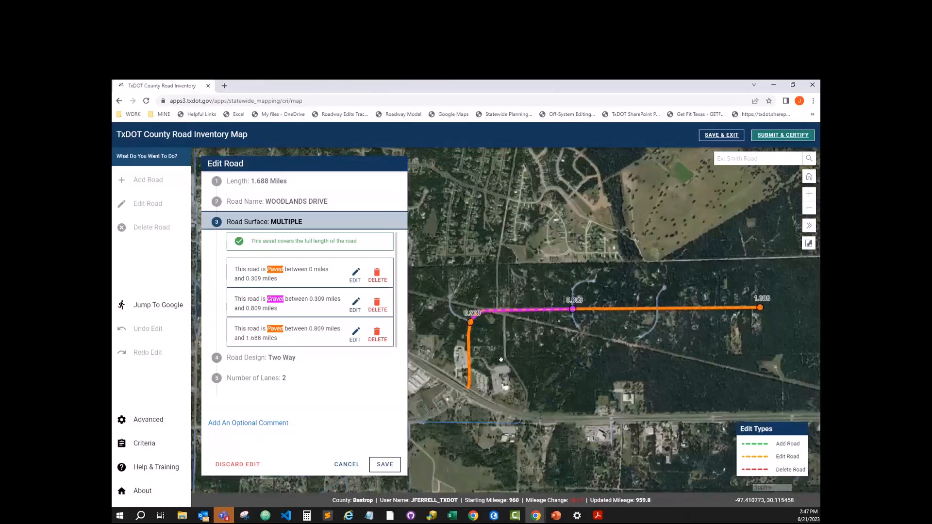
pyautogui.click(386, 465)
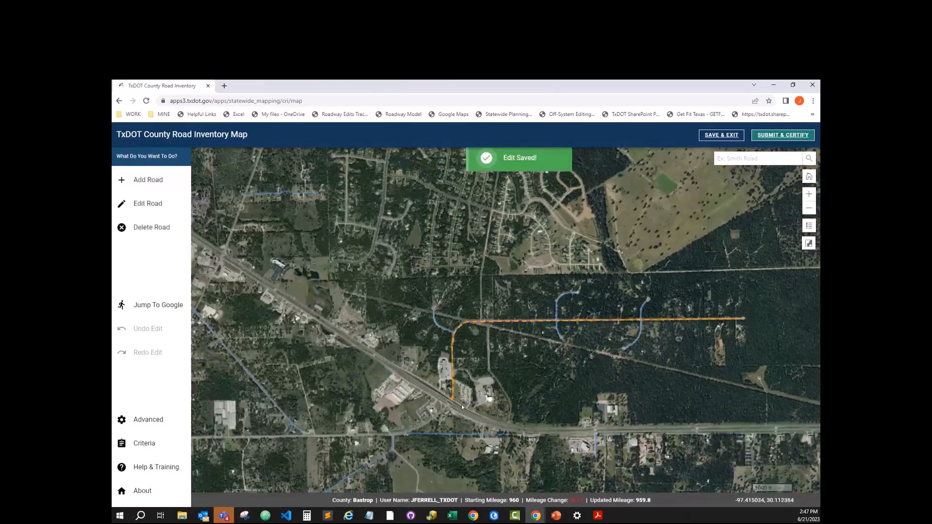
# Reopen Woodlands Drive, review its Road Surface segments against the map, and save the road again.
pyautogui.click(517, 321)
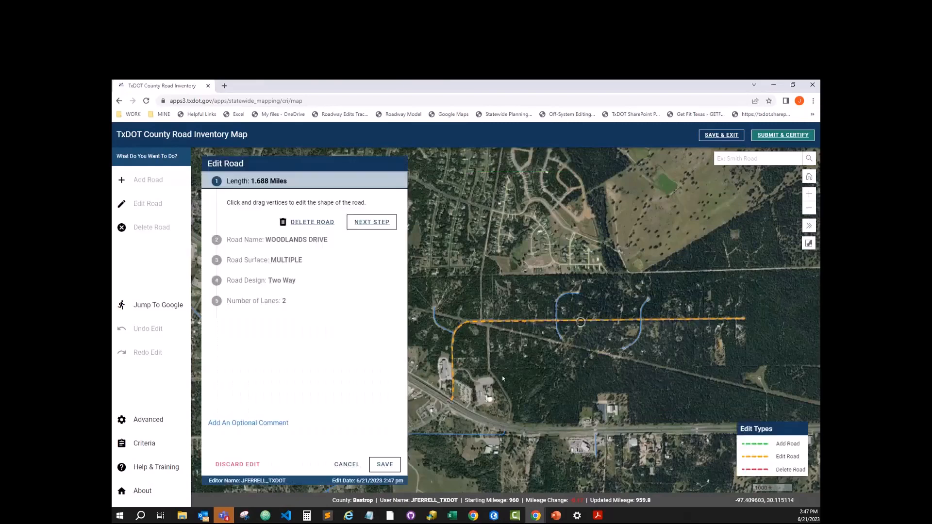
pyautogui.click(299, 261)
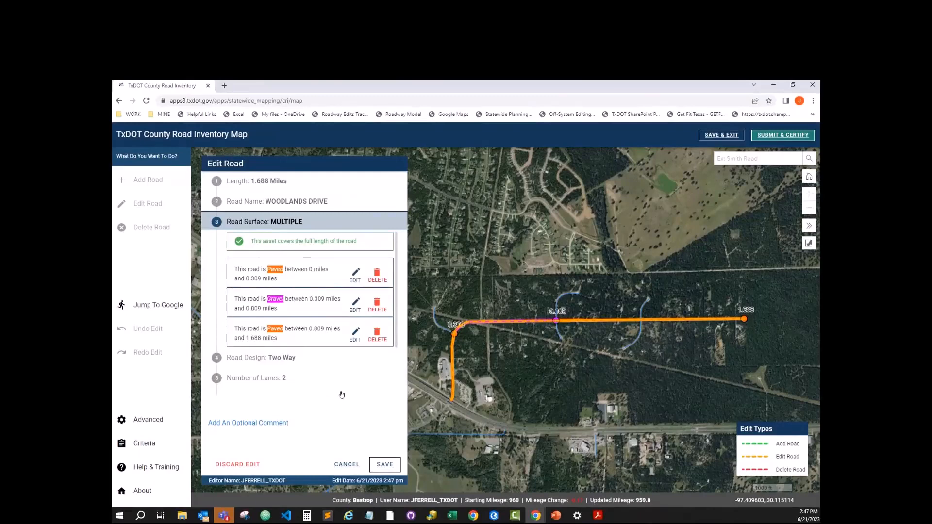
pyautogui.moveTo(535, 399); pyautogui.dragTo(553, 386)
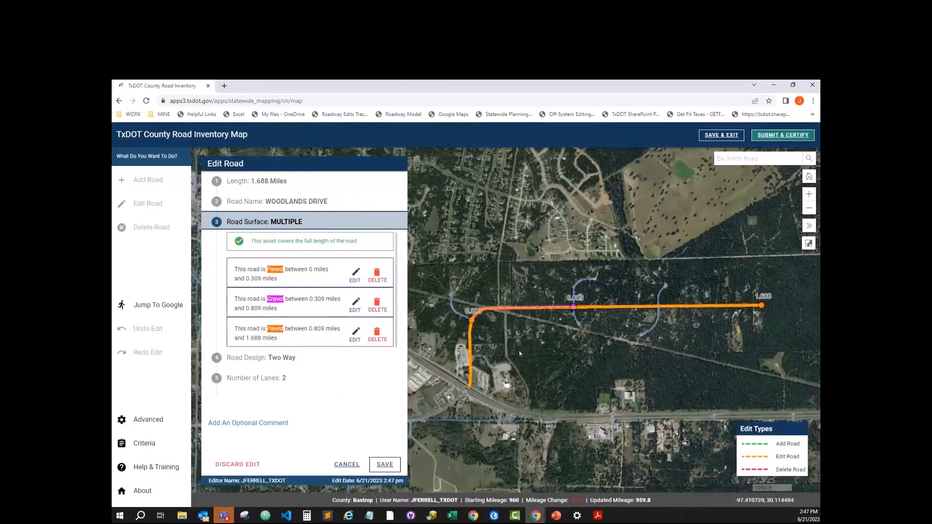
pyautogui.moveTo(537, 340); pyautogui.dragTo(526, 343)
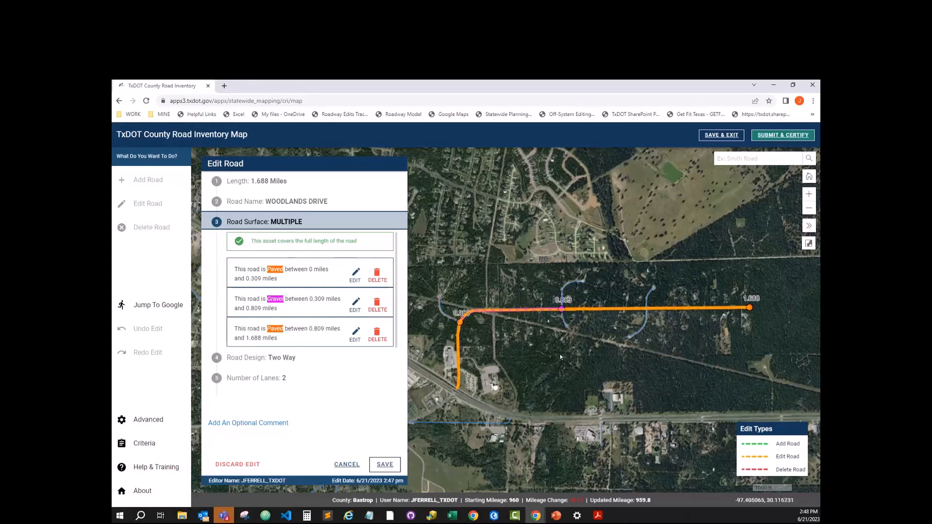
pyautogui.click(382, 469)
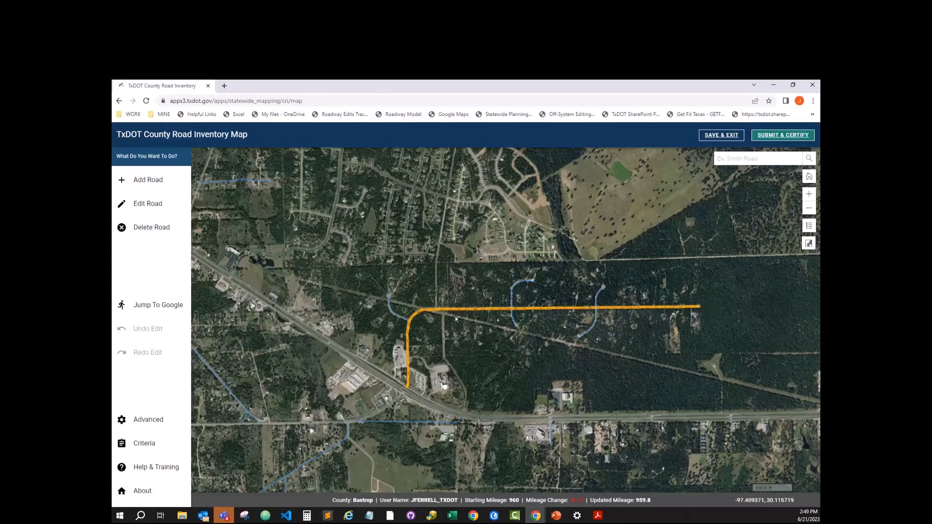
# Examine the roads around Woodlands Drive and in the subdivision under construction further east.
pyautogui.scroll(3, 455, 316)
pyautogui.moveTo(382, 263); pyautogui.dragTo(421, 360)
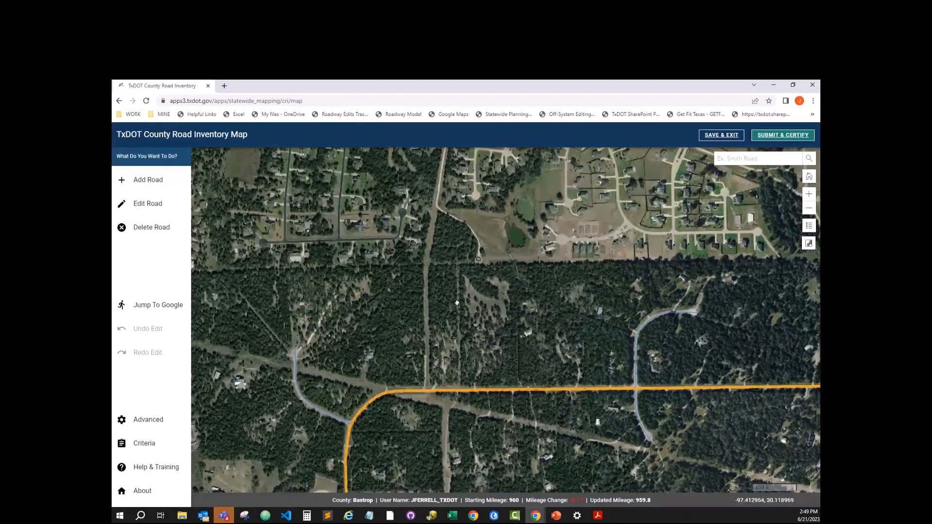
pyautogui.scroll(-3, 446, 375)
pyautogui.moveTo(445, 375); pyautogui.dragTo(458, 390)
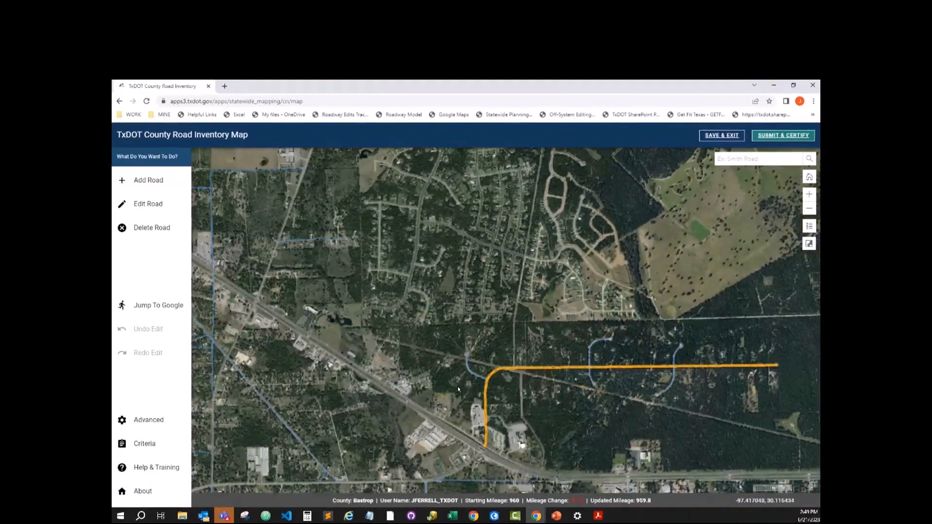
pyautogui.moveTo(619, 393); pyautogui.dragTo(424, 376)
pyautogui.moveTo(675, 310); pyautogui.dragTo(525, 353)
pyautogui.scroll(2, 494, 294)
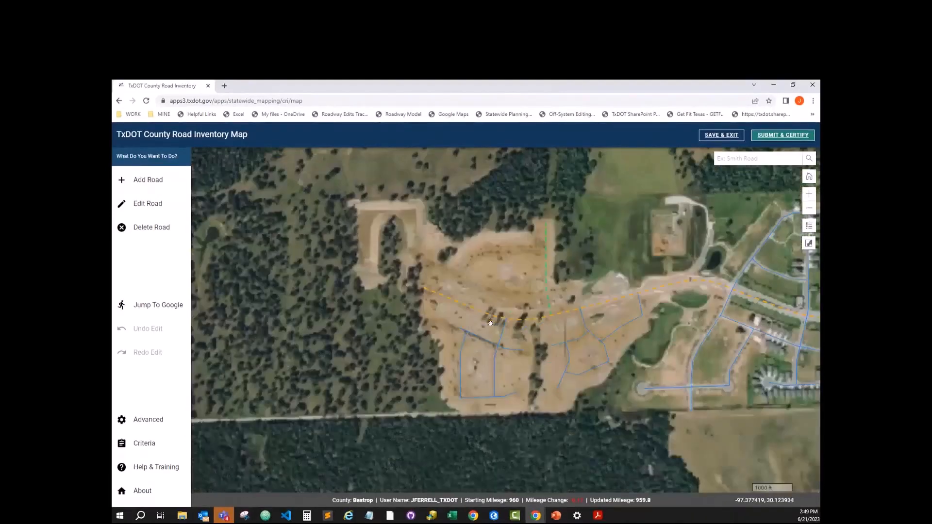
pyautogui.moveTo(485, 305); pyautogui.dragTo(443, 331)
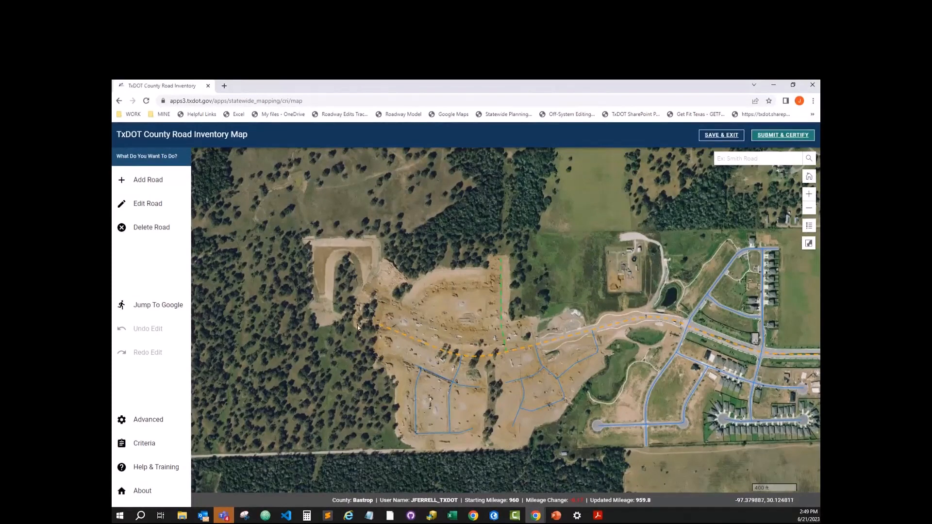
pyautogui.moveTo(527, 371); pyautogui.dragTo(452, 355)
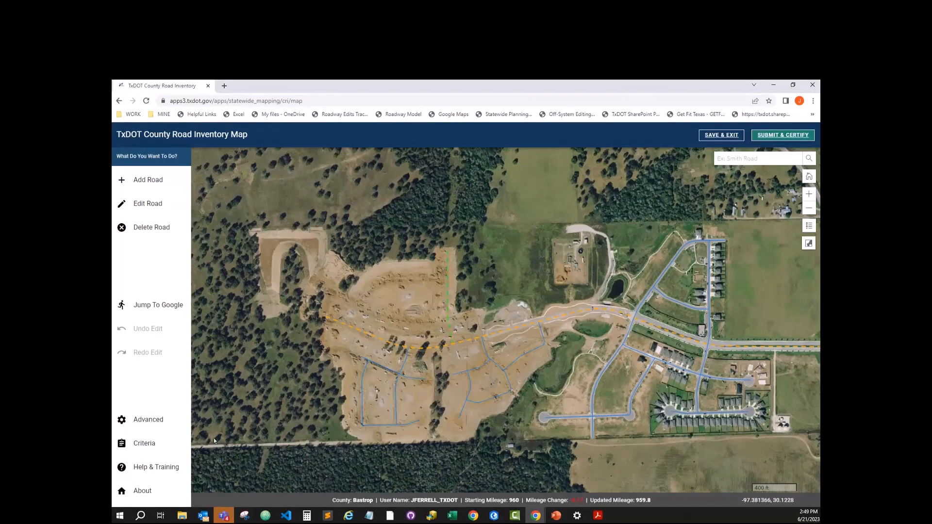
# Read the FAQ answer on adding new subdivision roads the county commission has not accepted, and close the FAQs.
pyautogui.click(164, 468)
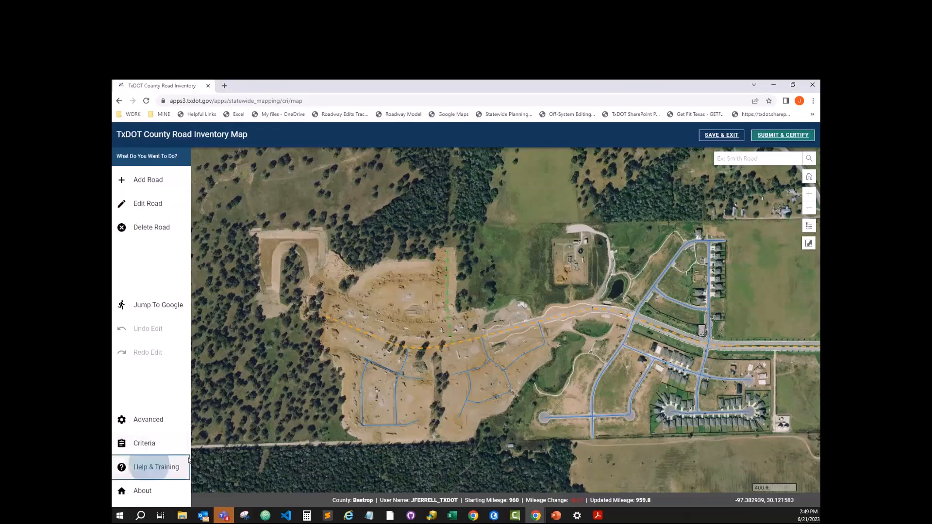
pyautogui.click(390, 298)
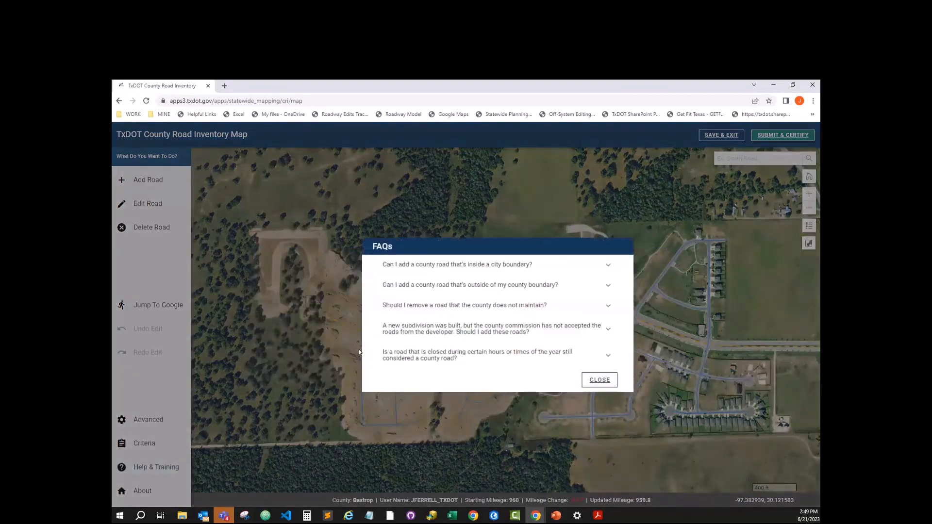
pyautogui.click(408, 333)
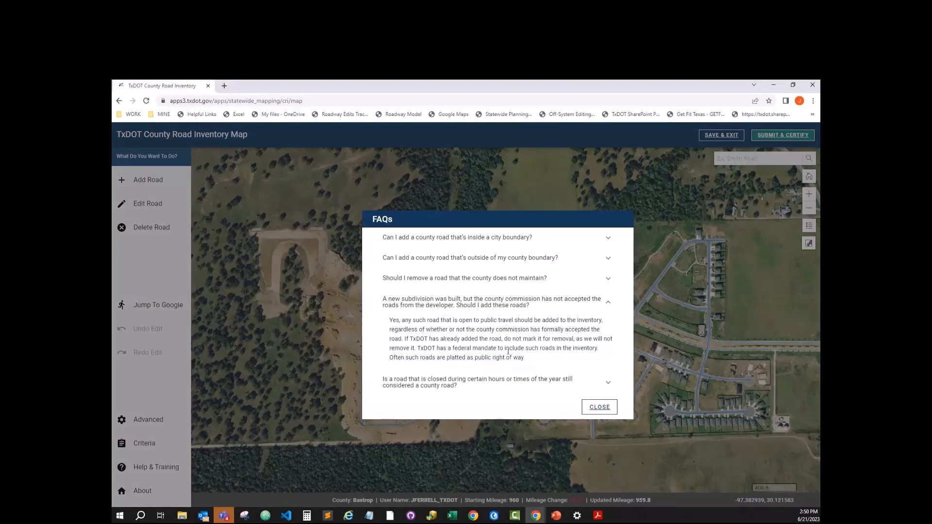
pyautogui.click(595, 410)
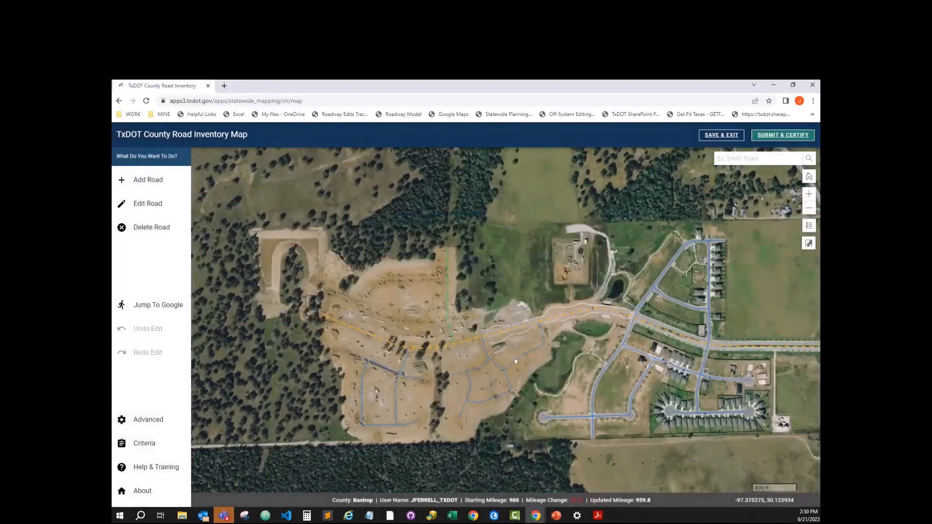
pyautogui.moveTo(516, 361); pyautogui.dragTo(520, 362)
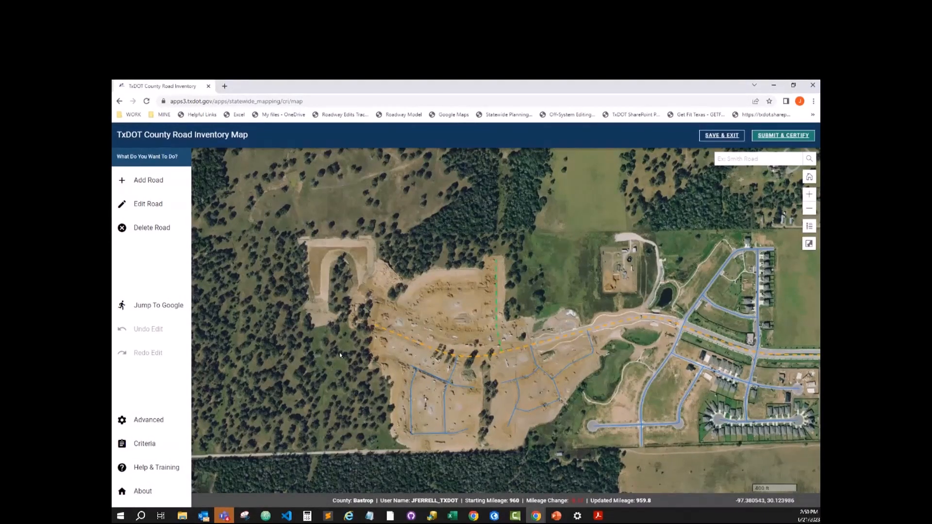
pyautogui.moveTo(336, 317)
pyautogui.mouseDown()
pyautogui.moveTo(324, 332)
pyautogui.moveTo(339, 325)
pyautogui.mouseUp()
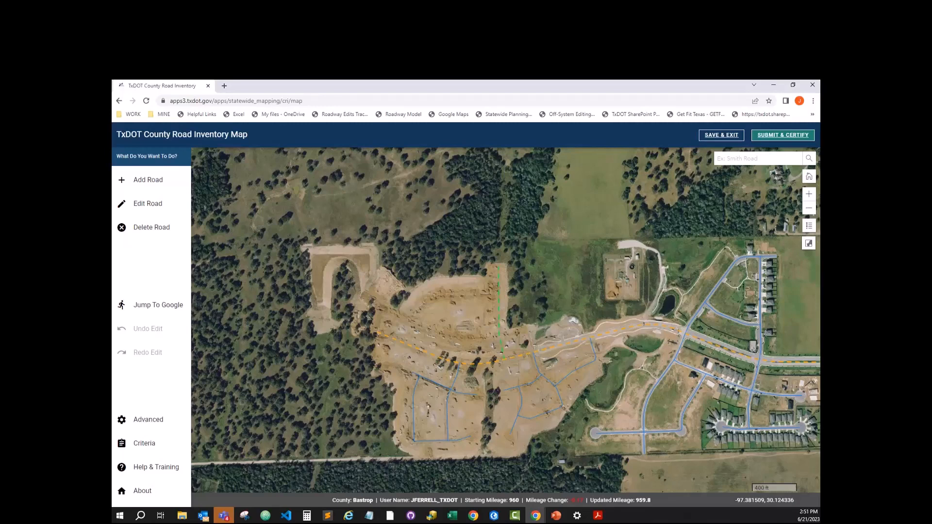
pyautogui.moveTo(375, 372); pyautogui.dragTo(353, 301)
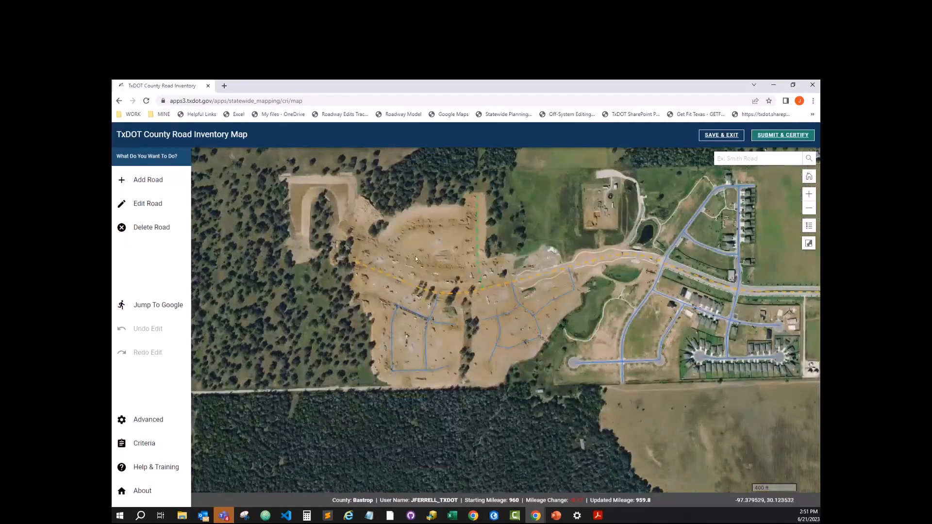
pyautogui.moveTo(432, 255); pyautogui.dragTo(419, 314)
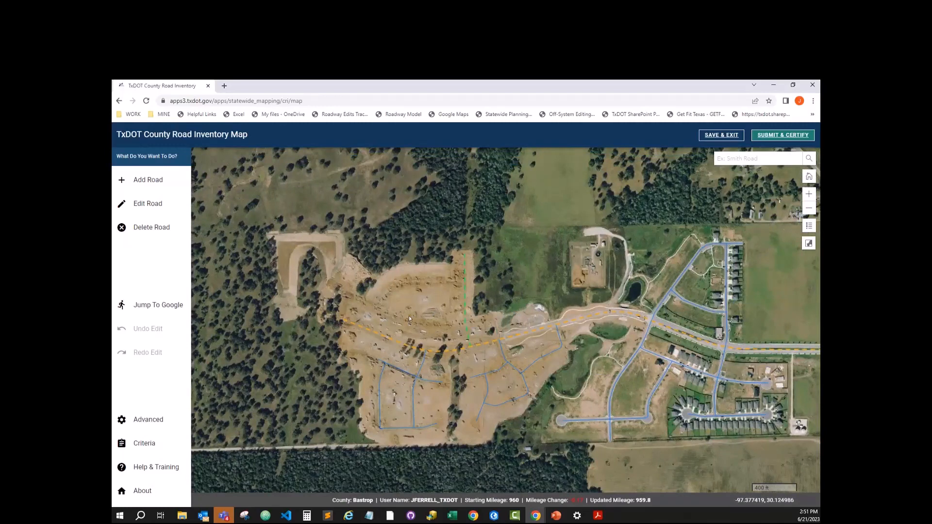
# Open the added road N PINE STREET and delete the vertex at its north end to shorten the line.
pyautogui.moveTo(472, 297); pyautogui.dragTo(494, 315)
pyautogui.click(494, 316)
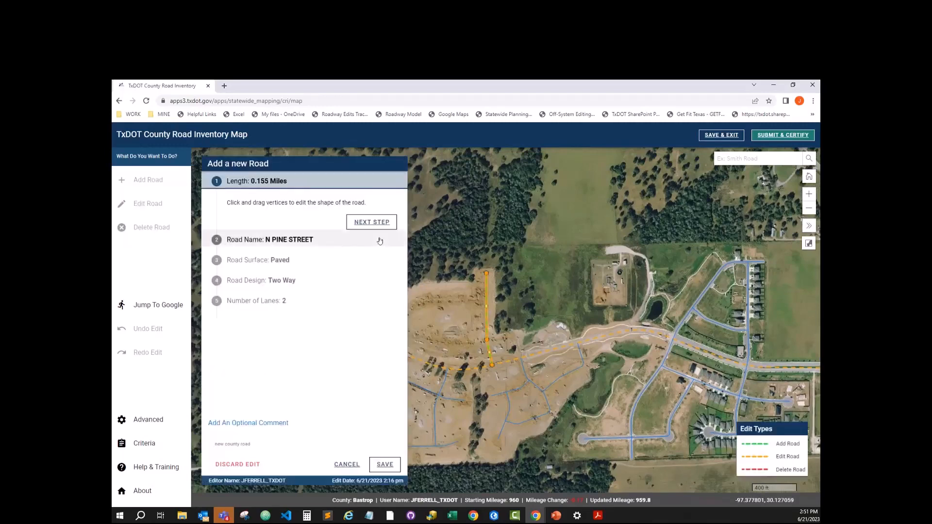
pyautogui.moveTo(509, 310); pyautogui.dragTo(553, 300)
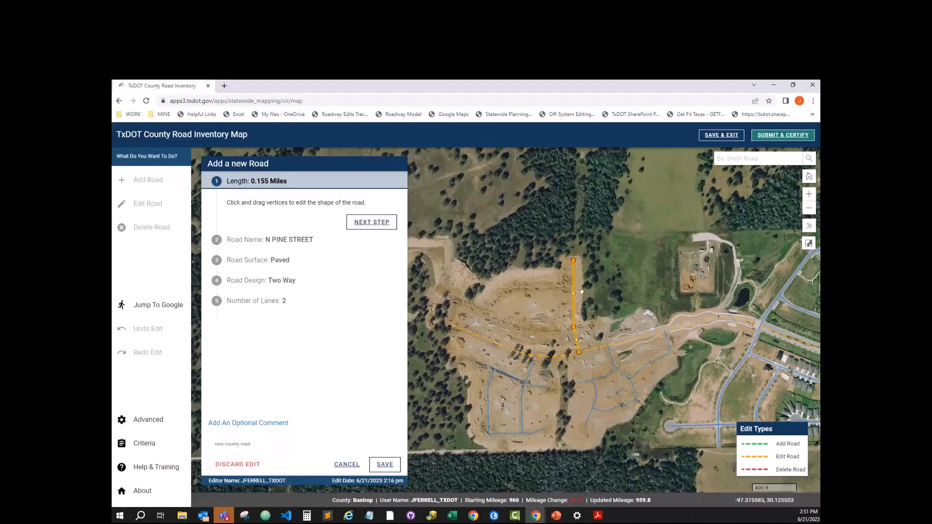
pyautogui.scroll(2, 582, 292)
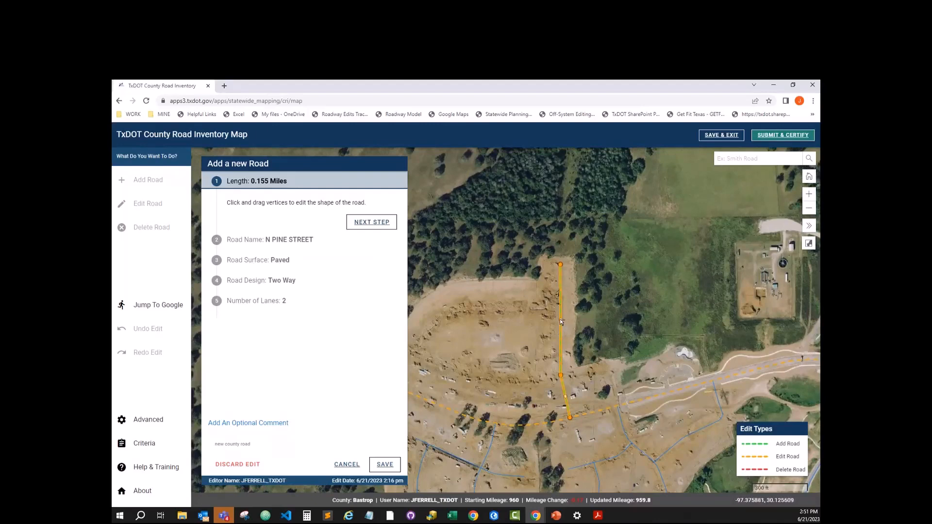
pyautogui.scroll(-2, 572, 329)
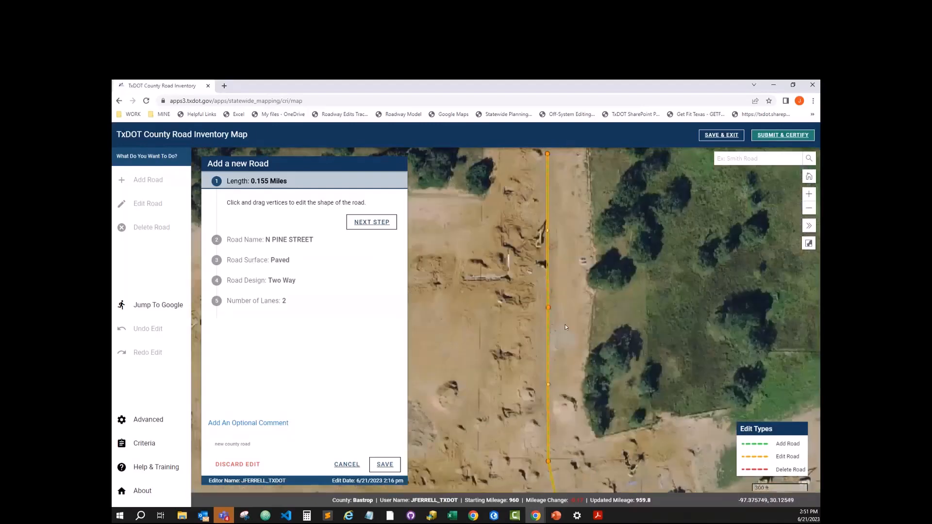
pyautogui.scroll(2, 553, 322)
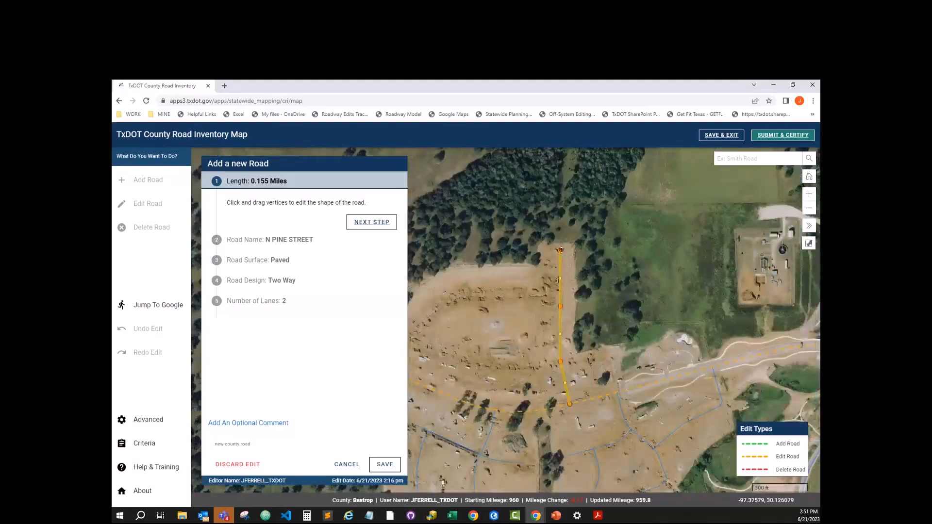
pyautogui.press('Delete')
pyautogui.moveTo(563, 314); pyautogui.dragTo(565, 279)
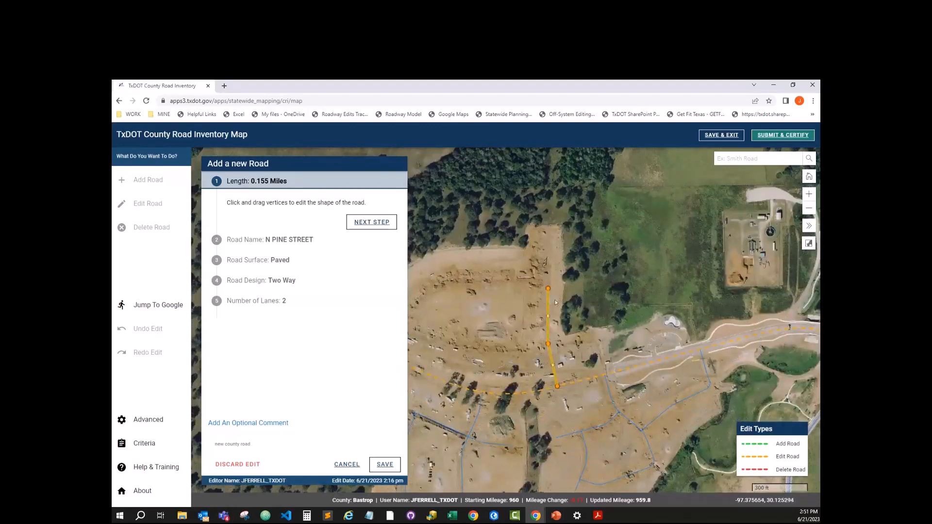
pyautogui.click(549, 288)
pyautogui.moveTo(570, 319); pyautogui.dragTo(561, 291)
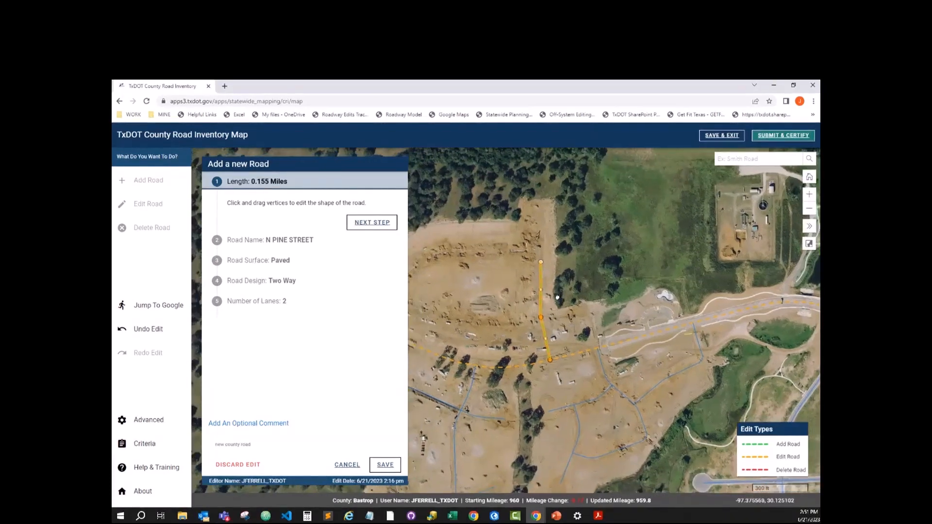
# Replace the middle vertex of N PINE STREET with a new slight bend in the line and save the road.
pyautogui.scroll(2, 556, 298)
pyautogui.scroll(-2, 544, 300)
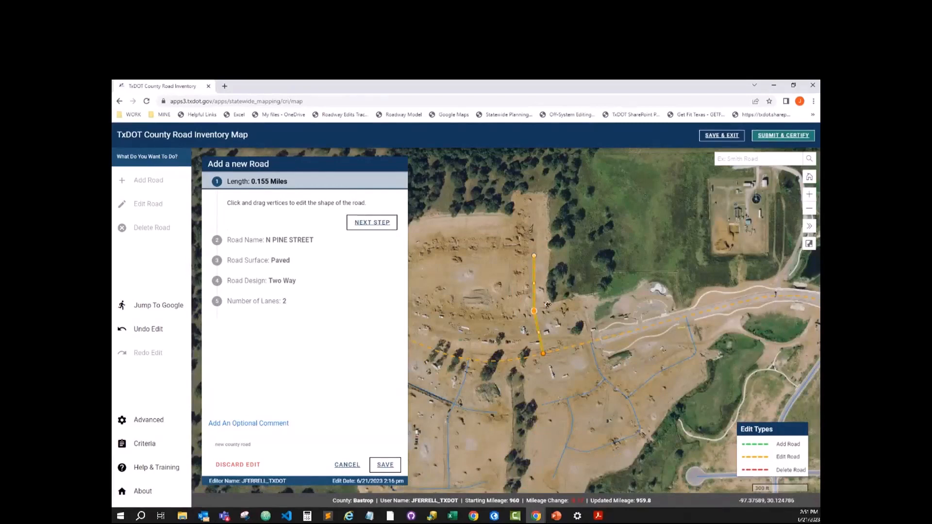
pyautogui.rightClick(535, 311)
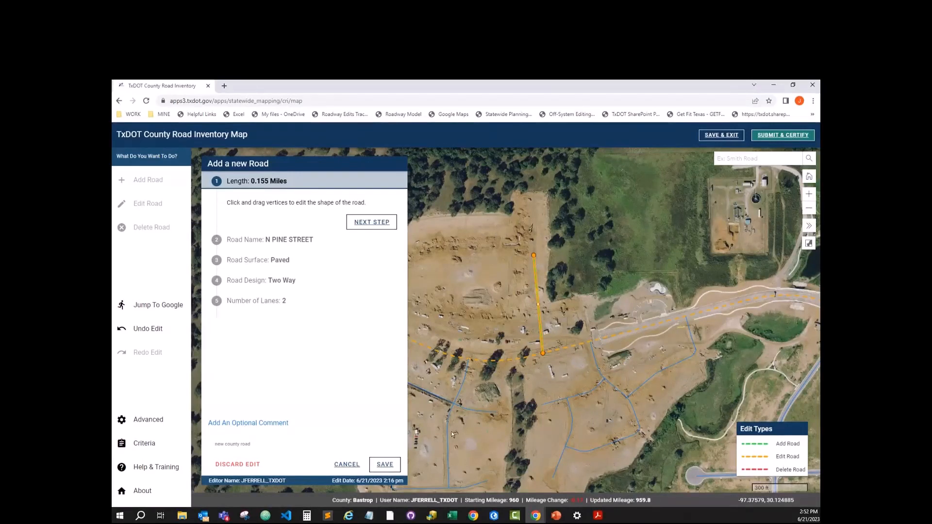
pyautogui.moveTo(538, 304); pyautogui.dragTo(535, 301)
pyautogui.click(382, 465)
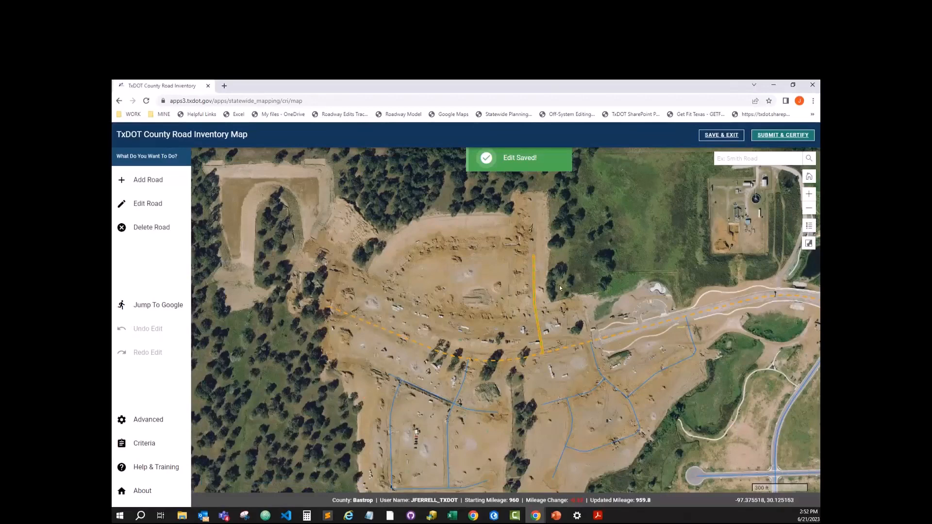
# Examine the cleared land west of N PINE STREET and the subdivision roads extending east towards the river.
pyautogui.moveTo(575, 254); pyautogui.dragTo(538, 271)
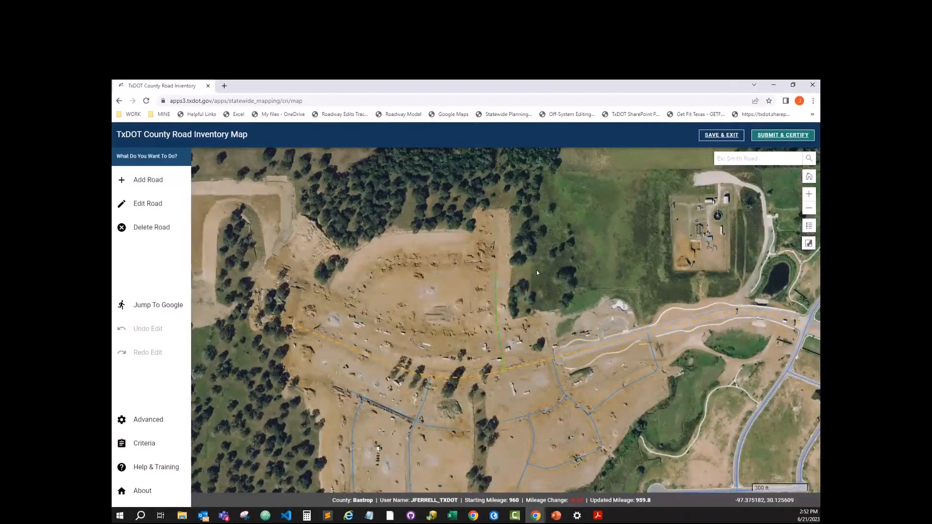
pyautogui.scroll(-1, 532, 272)
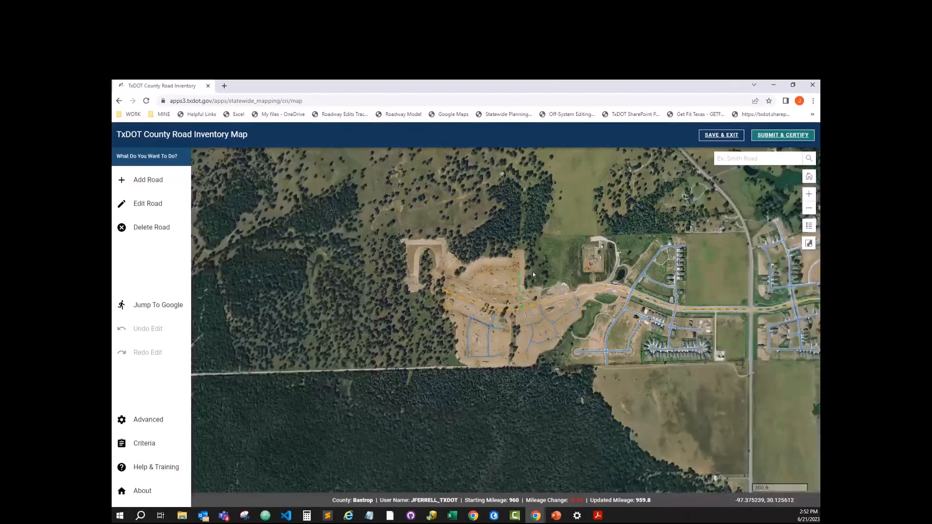
pyautogui.moveTo(532, 272); pyautogui.dragTo(503, 295)
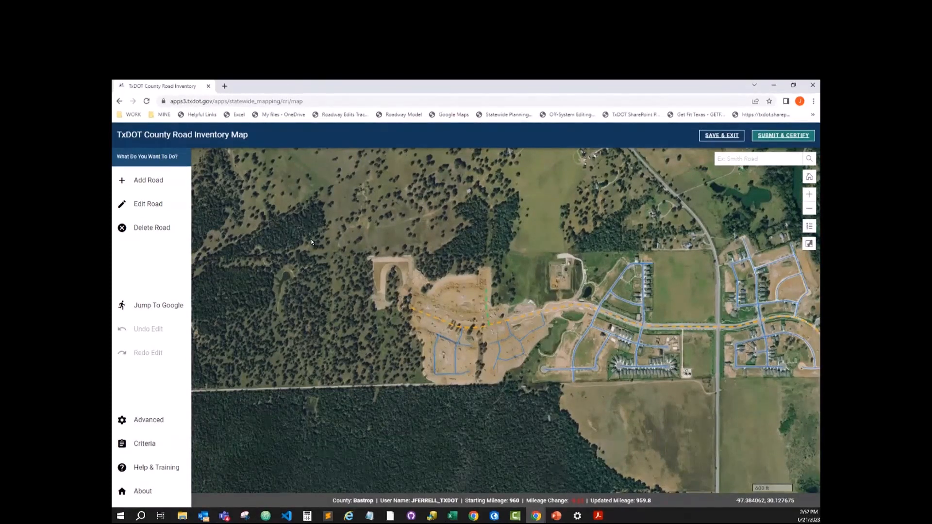
pyautogui.scroll(1, 376, 297)
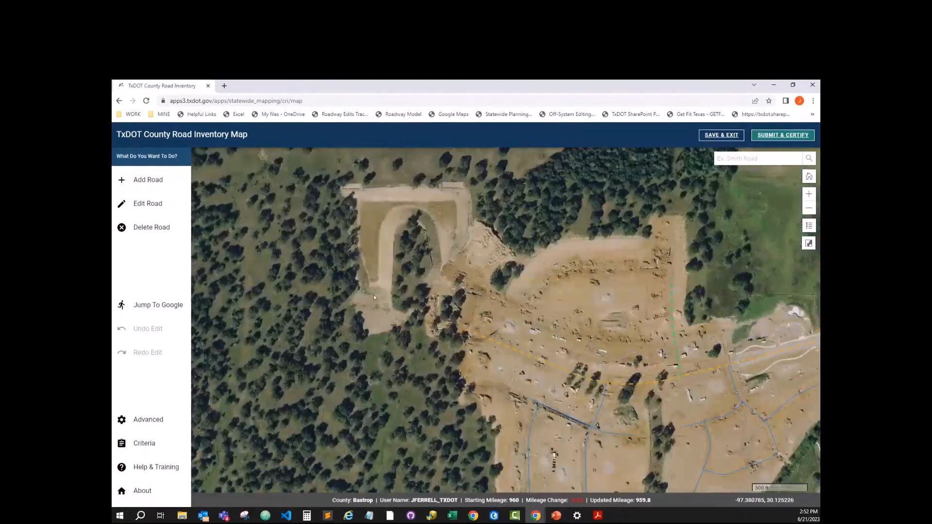
pyautogui.scroll(-2, 374, 297)
pyautogui.moveTo(348, 337); pyautogui.dragTo(301, 364)
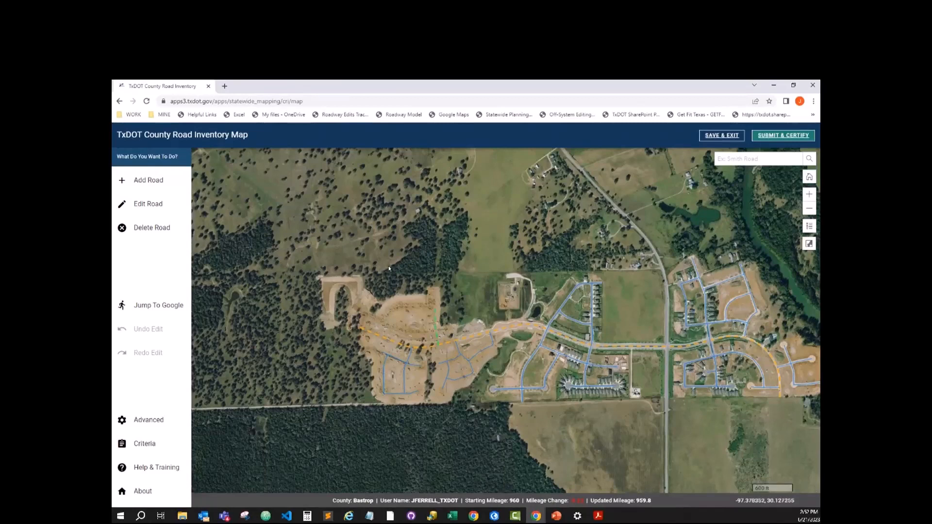
pyautogui.moveTo(389, 258); pyautogui.dragTo(365, 286)
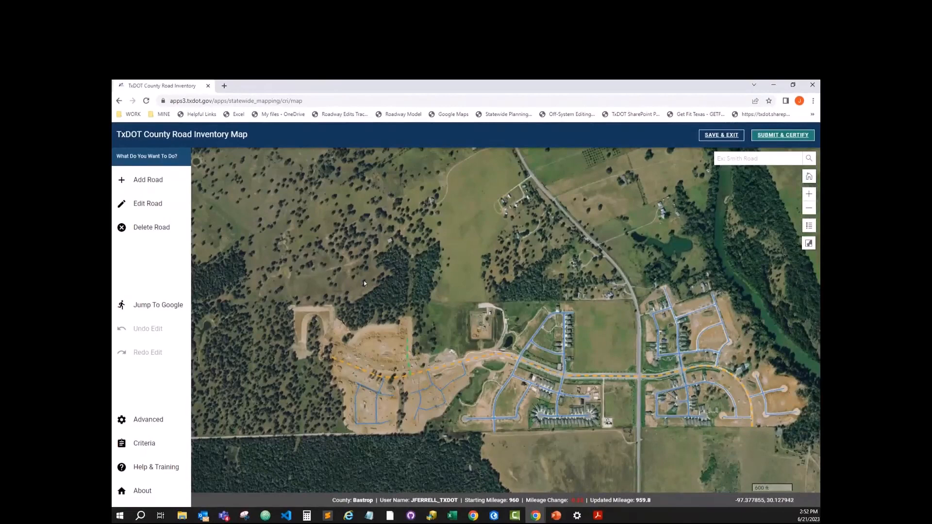
pyautogui.moveTo(592, 323); pyautogui.dragTo(610, 322)
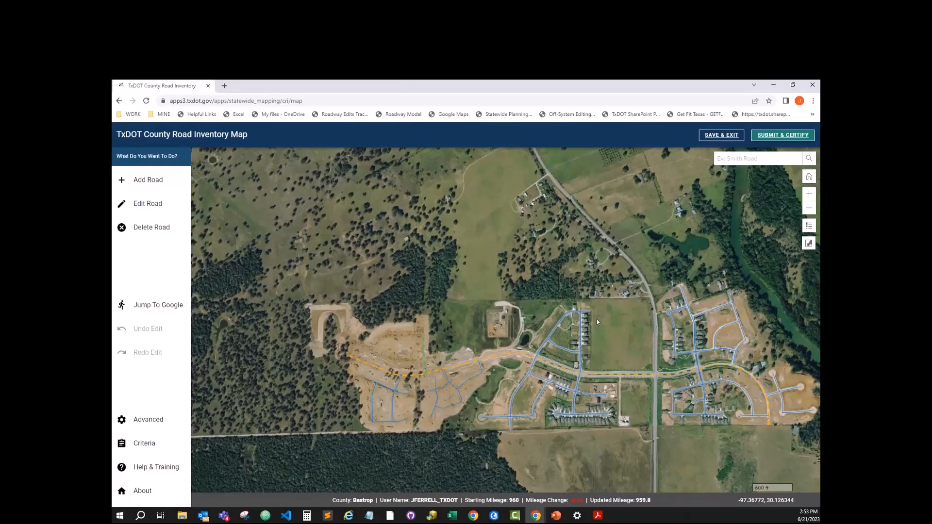
pyautogui.moveTo(478, 335); pyautogui.dragTo(513, 318)
pyautogui.moveTo(615, 349); pyautogui.dragTo(537, 357)
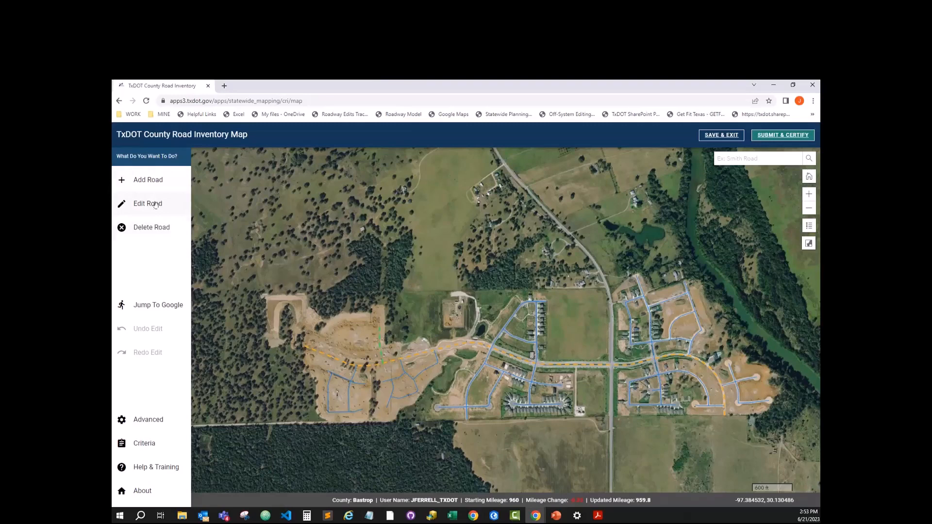
pyautogui.moveTo(508, 438); pyautogui.dragTo(471, 430)
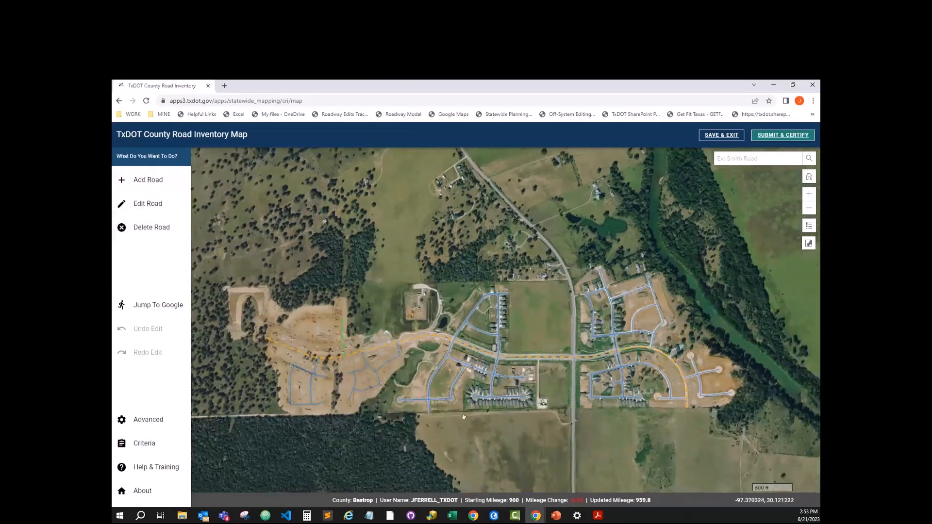
pyautogui.moveTo(394, 408); pyautogui.dragTo(502, 370)
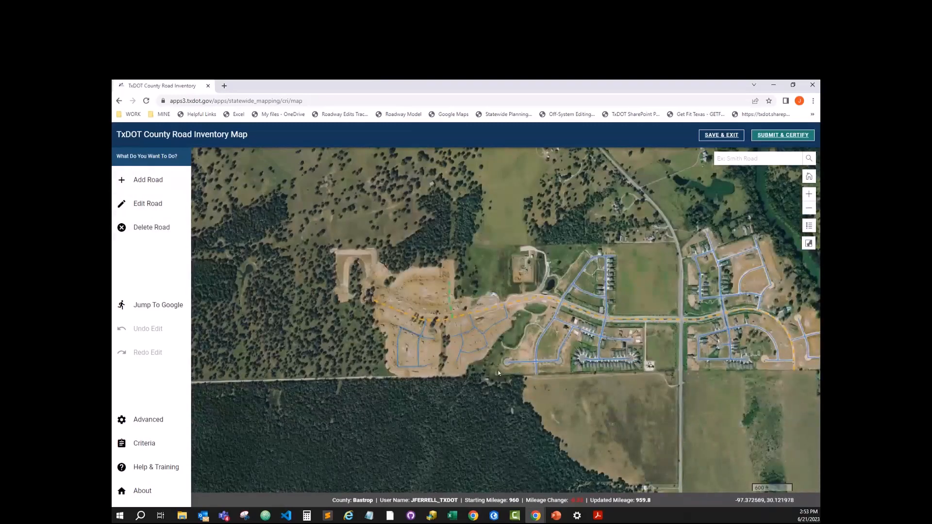
# Open PERIWINKLE LANE for editing and extend its west end to a total length of about 0.18 miles.
pyautogui.scroll(1, 406, 348)
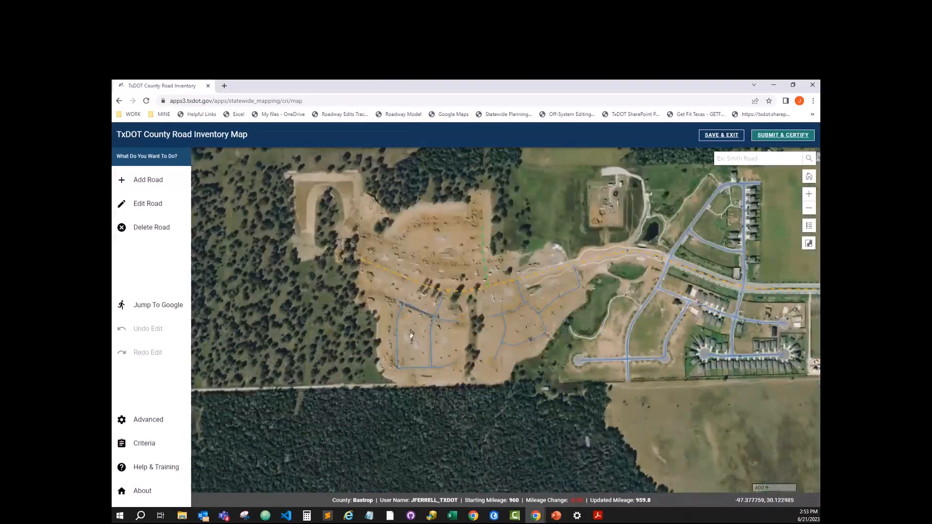
pyautogui.scroll(1, 405, 348)
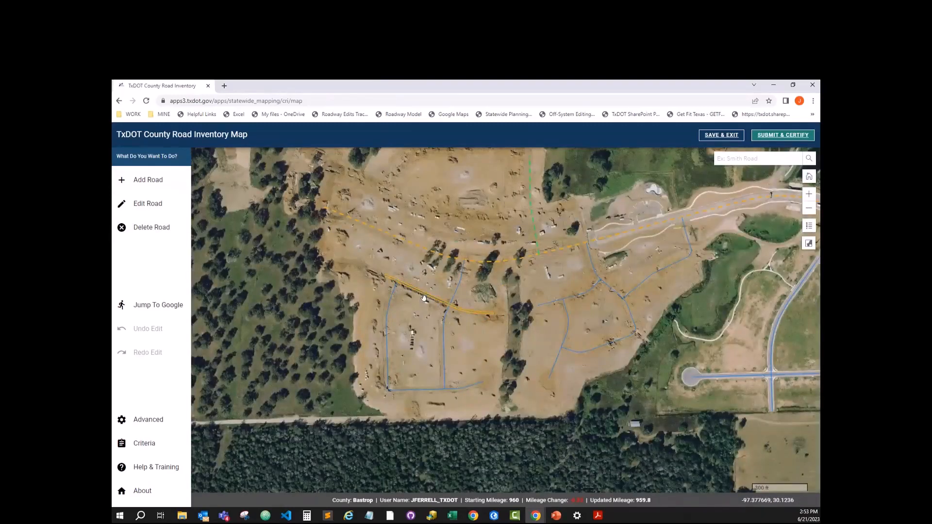
pyautogui.click(415, 343)
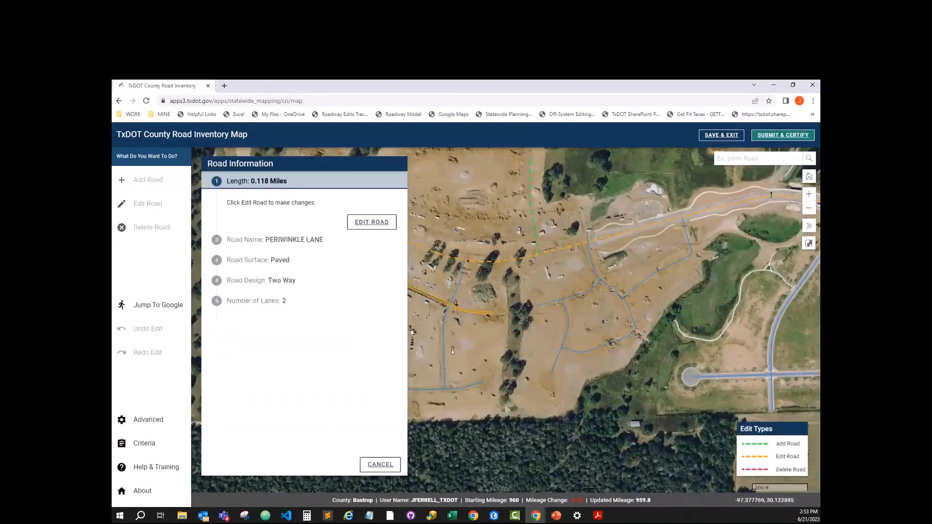
pyautogui.scroll(1, 437, 325)
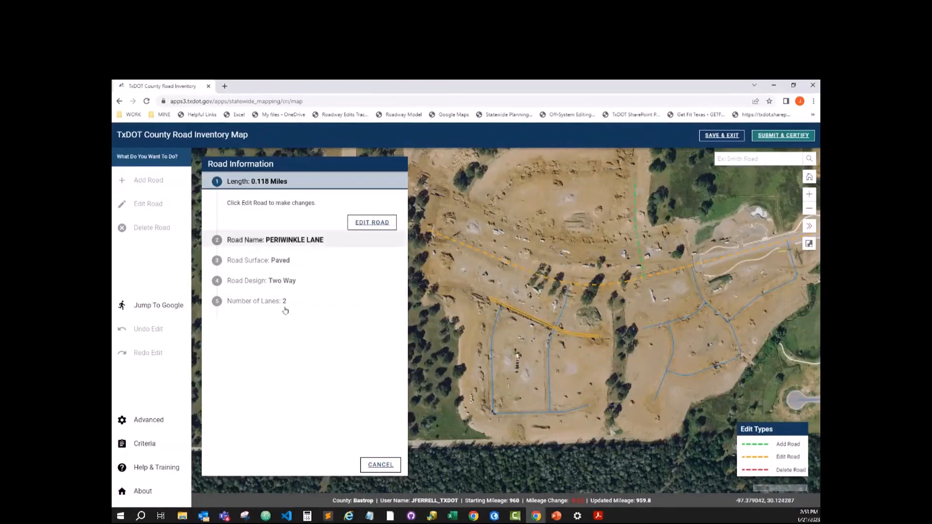
pyautogui.click(369, 222)
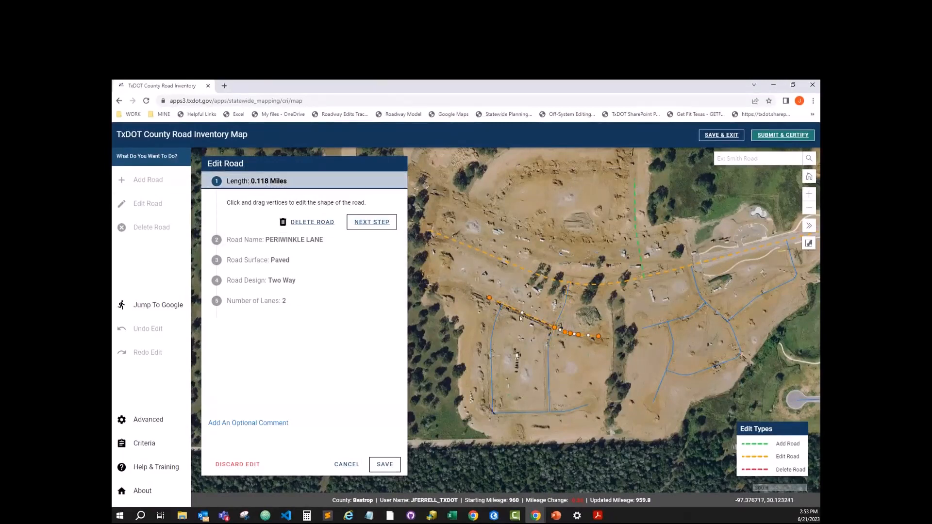
pyautogui.moveTo(441, 269); pyautogui.dragTo(434, 271)
pyautogui.moveTo(477, 324); pyautogui.dragTo(525, 341)
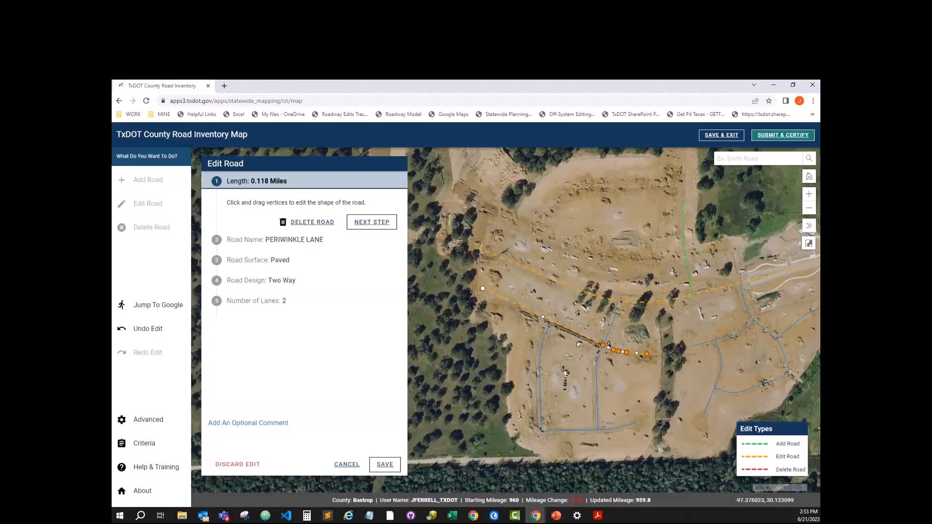
# Check the Road Surface segment of the extended PERIWINKLE LANE and discard the road edit.
pyautogui.click(365, 223)
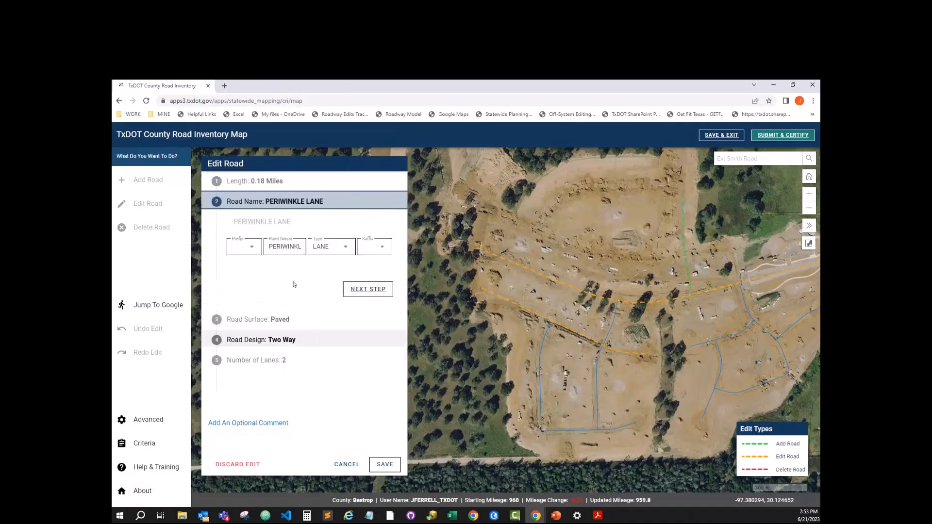
pyautogui.click(287, 320)
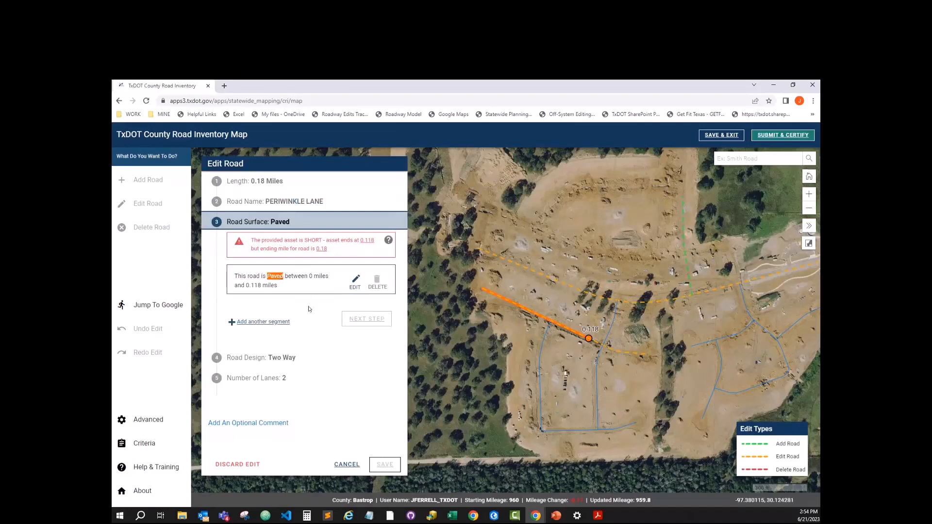
pyautogui.click(253, 466)
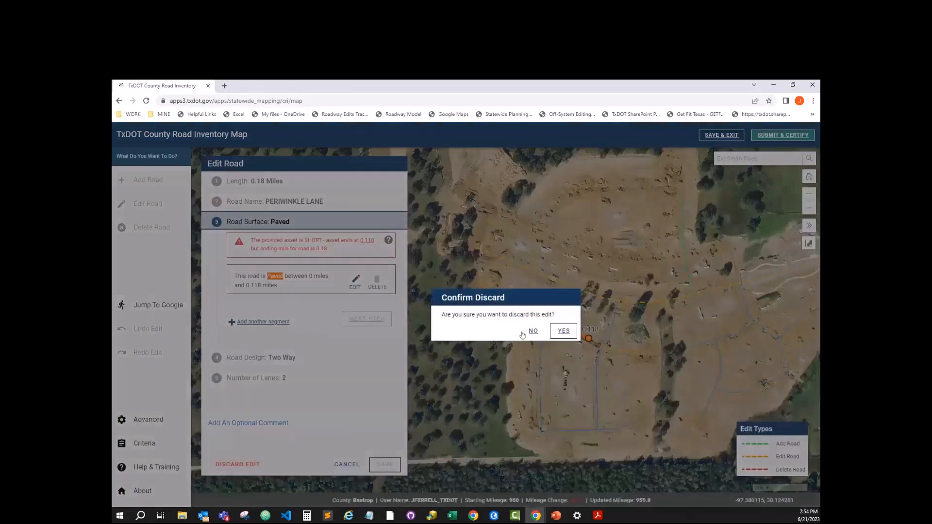
pyautogui.click(558, 329)
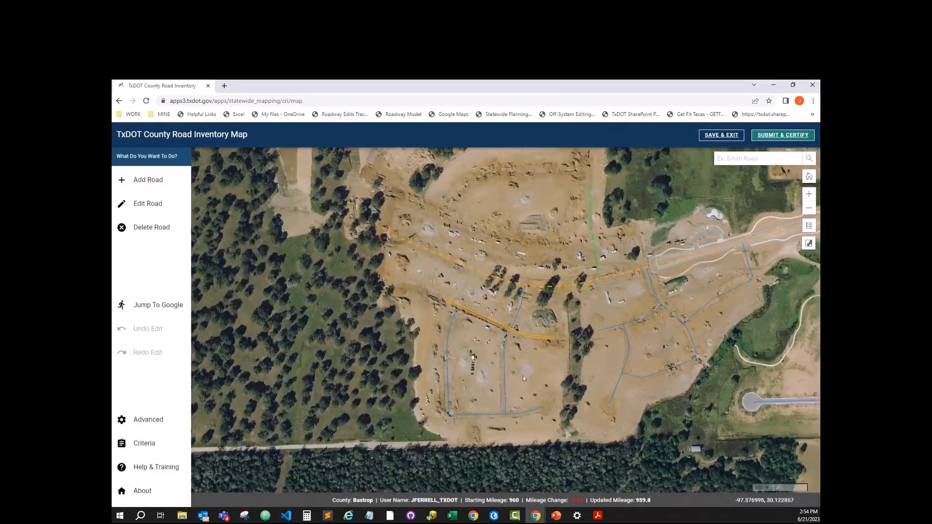
# View the road information for PERIWINKLE LANE, close it, and look over the adjoining subdivision roads.
pyautogui.click(525, 339)
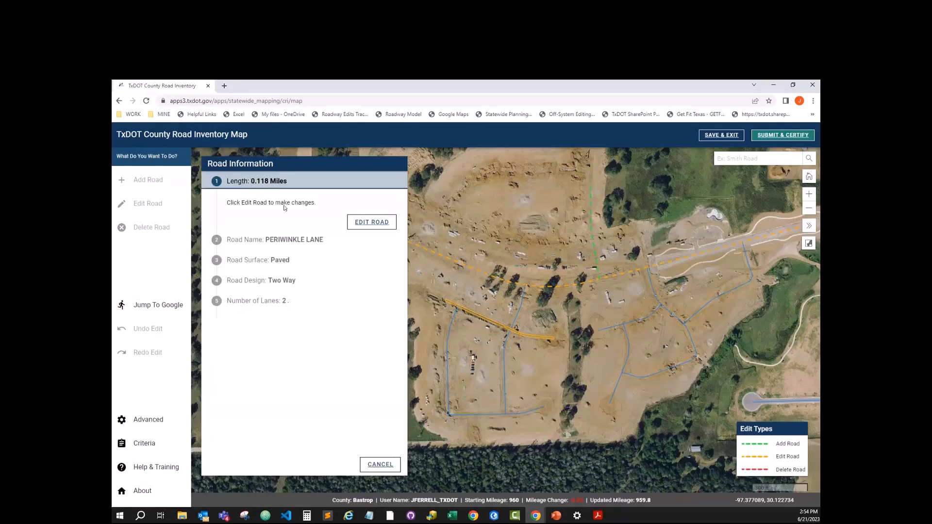
pyautogui.moveTo(467, 353); pyautogui.dragTo(529, 358)
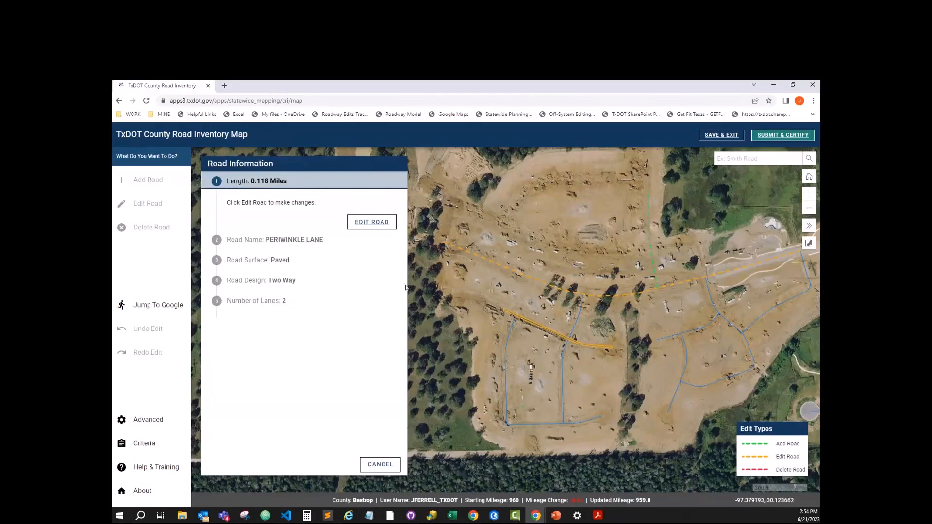
pyautogui.click(380, 464)
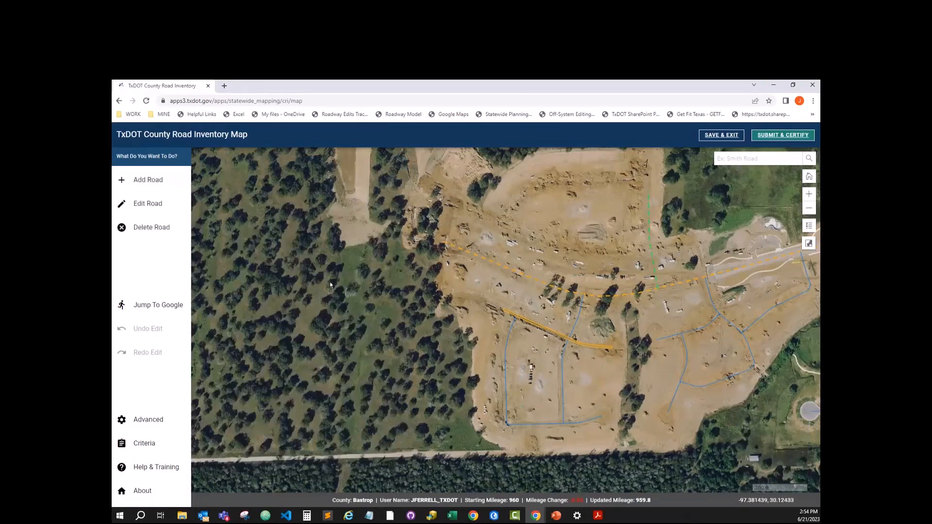
pyautogui.moveTo(449, 322); pyautogui.dragTo(394, 322)
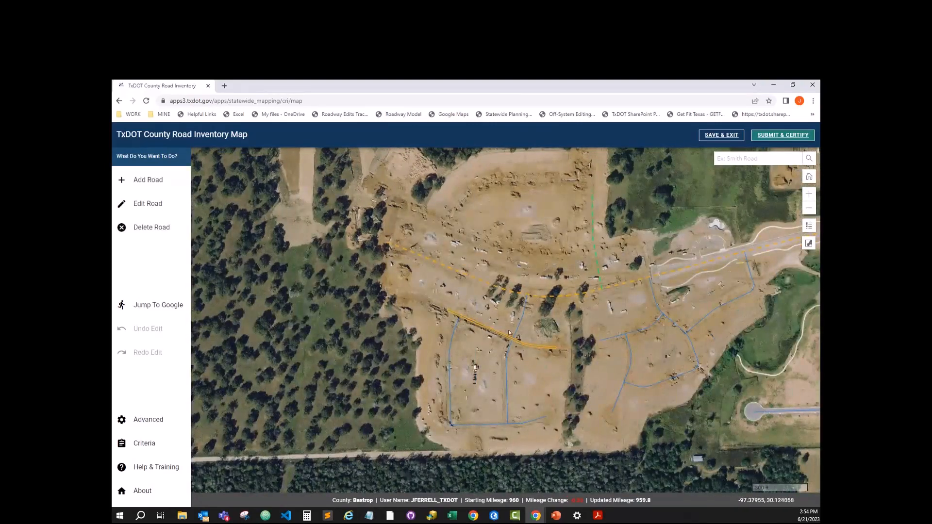
pyautogui.moveTo(538, 362); pyautogui.dragTo(522, 354)
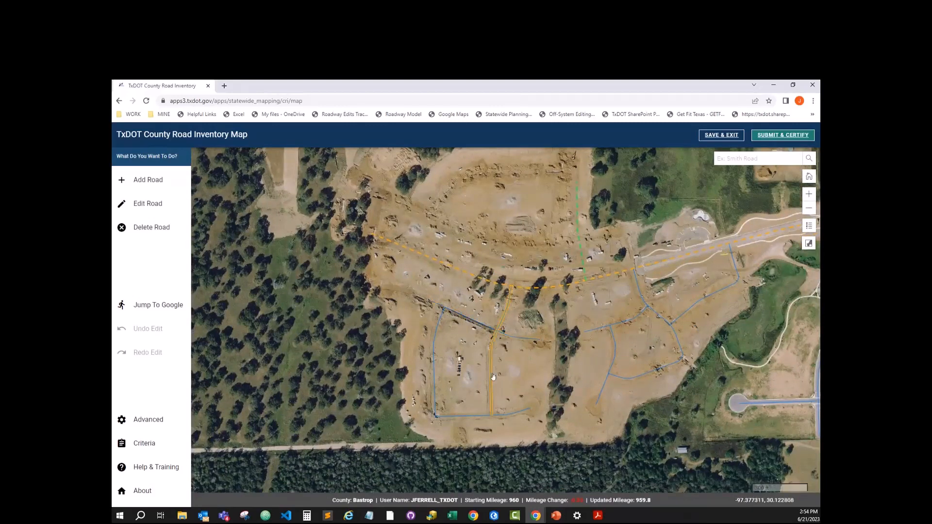
# View the road information for RED OAK PLACE and close it without editing the road.
pyautogui.click(491, 388)
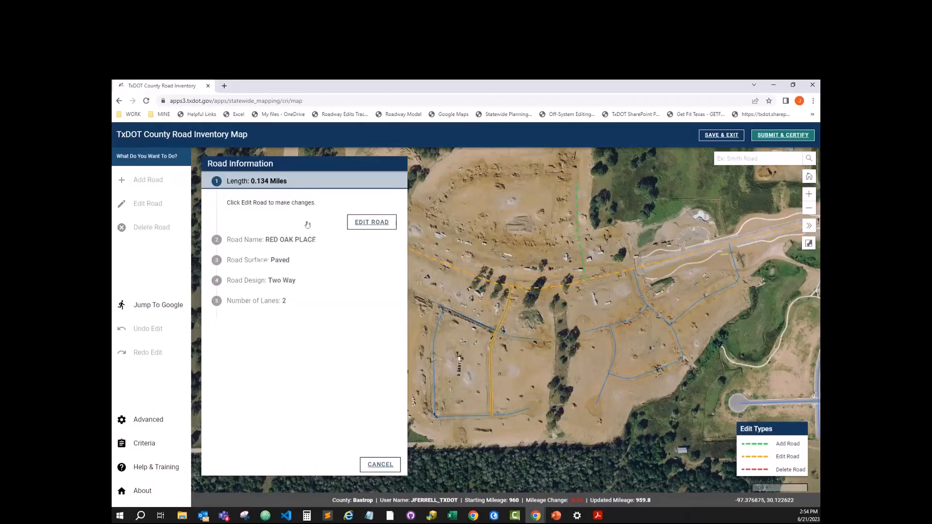
pyautogui.click(380, 464)
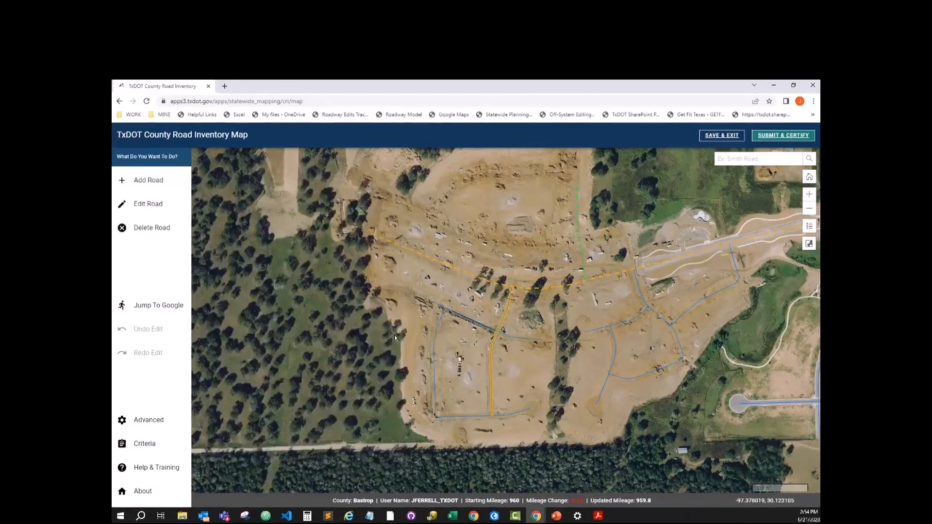
# Open NANDINA PATH for editing, cancel without changing its shape, and confirm discarding the edit.
pyautogui.click(150, 207)
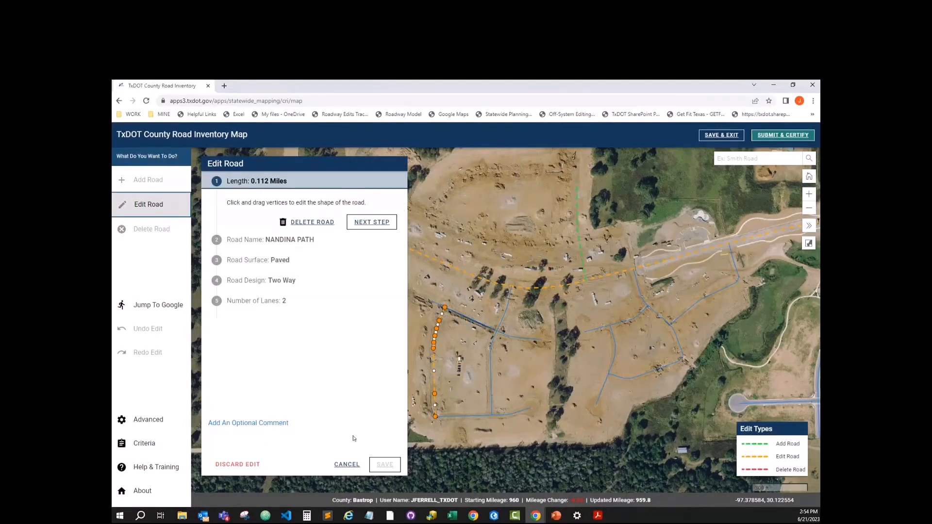
pyautogui.click(345, 465)
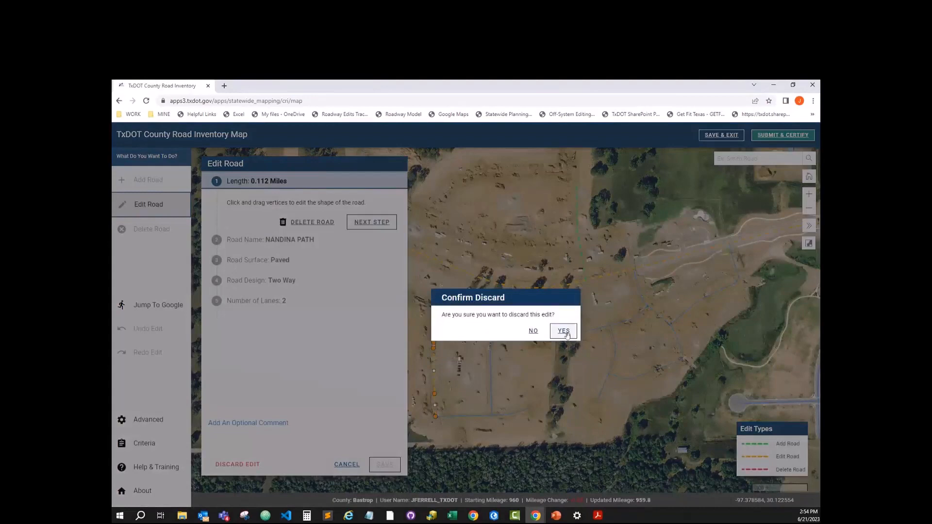
pyautogui.click(564, 332)
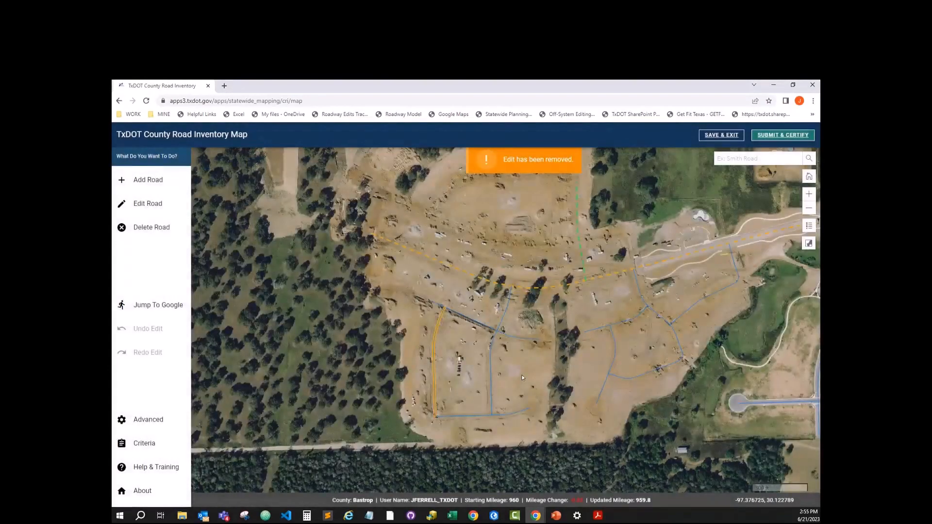
# Switch to the CRI training presentation in PowerPoint and start the slide show from the DEMO slide, slide 9.
pyautogui.scroll(-3, 521, 377)
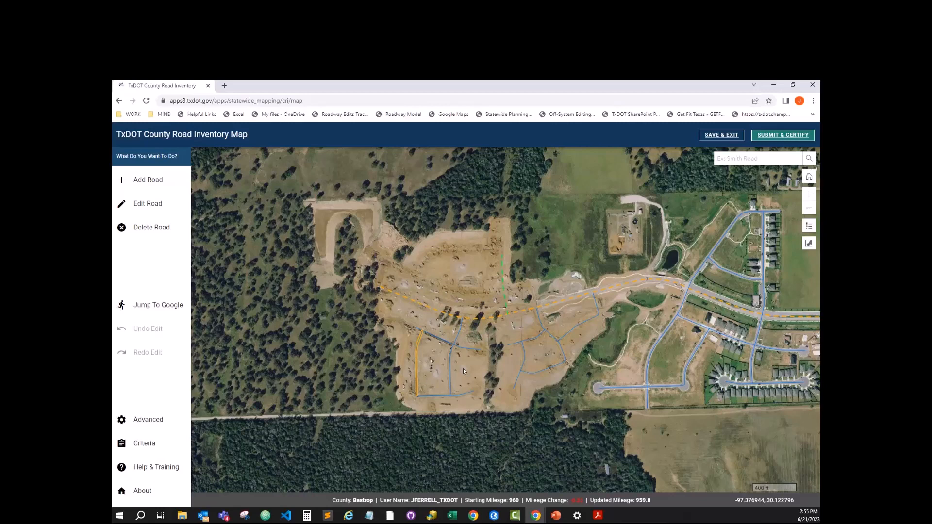
pyautogui.moveTo(463, 371); pyautogui.dragTo(441, 381)
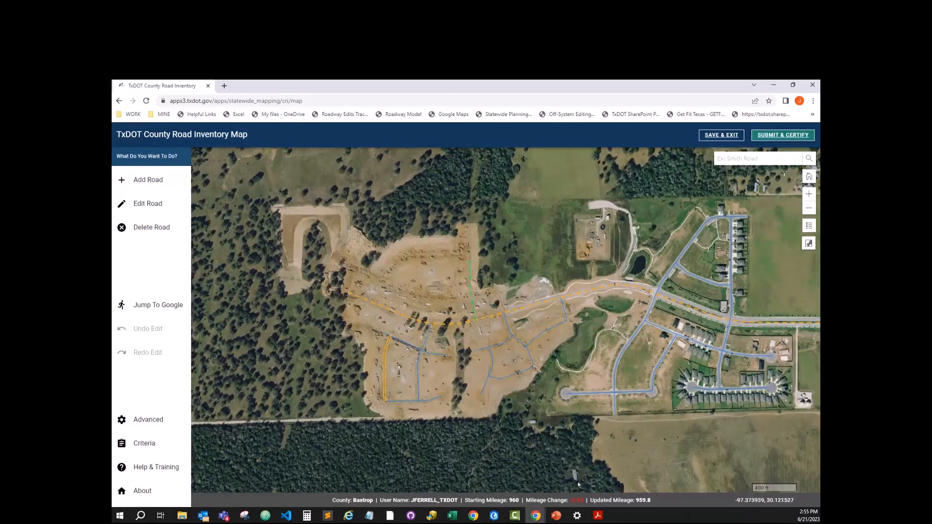
pyautogui.click(557, 515)
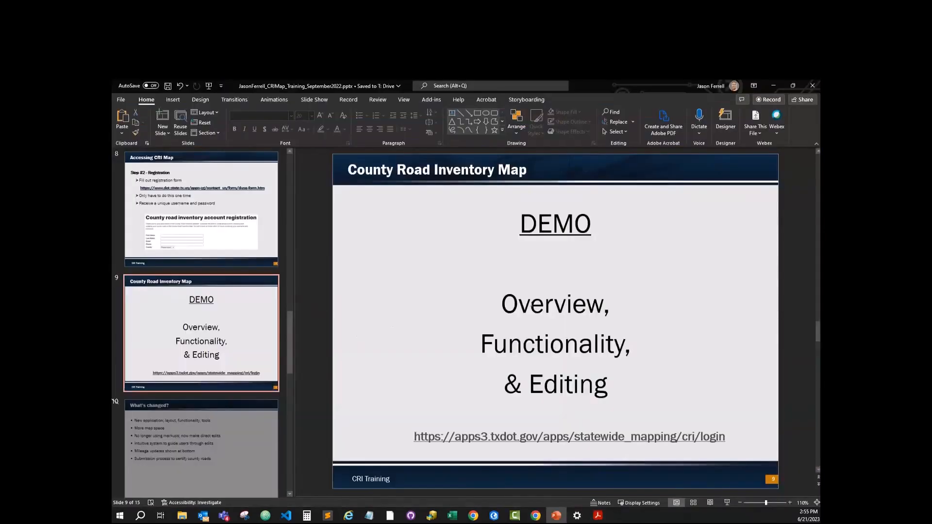
pyautogui.click(727, 503)
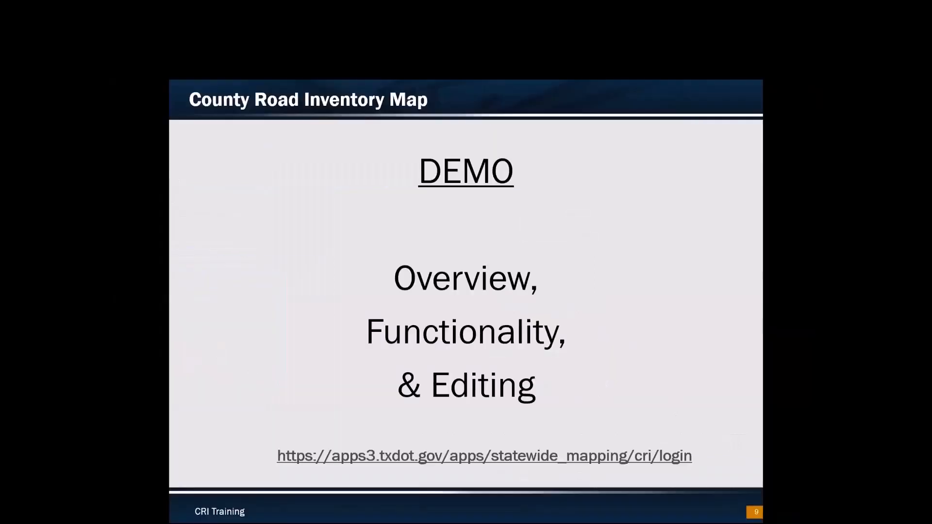